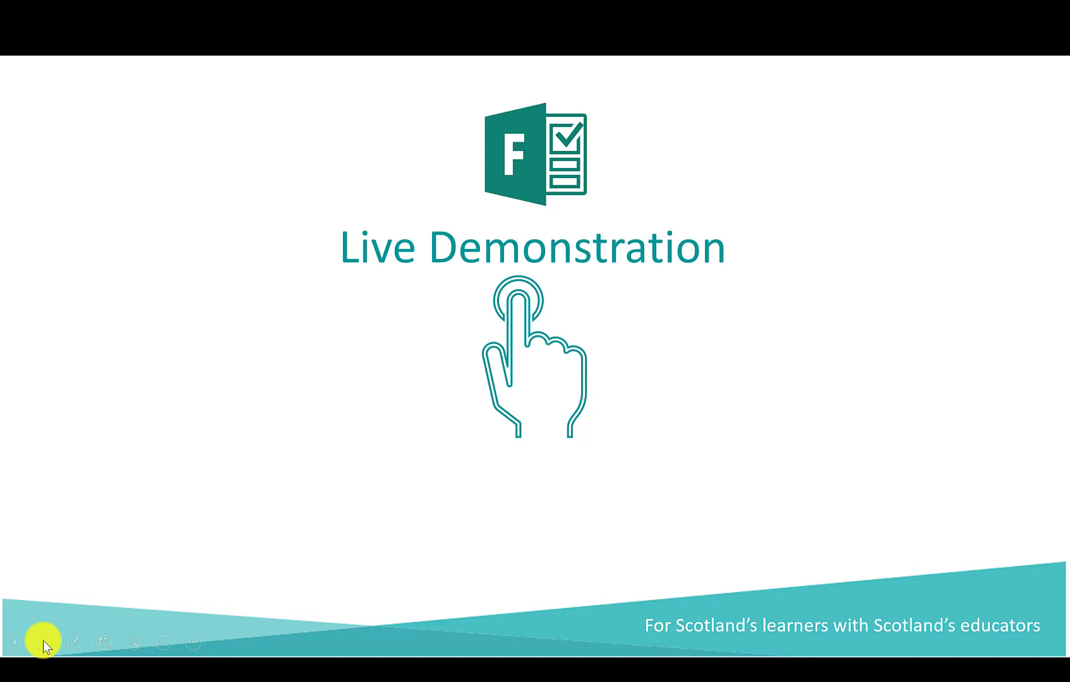
Switch from the slideshow to the browser, bring up the Microsoft Forms home page and look over the recent forms
key("alt+Tab")
left_click(115, 13)
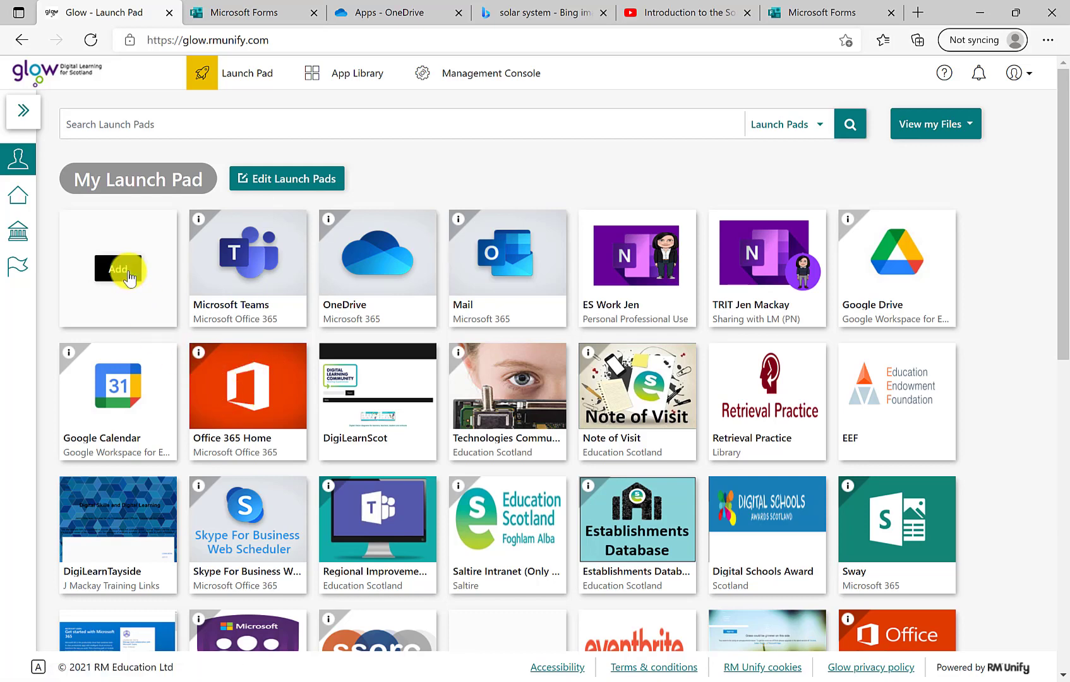
left_click(206, 24)
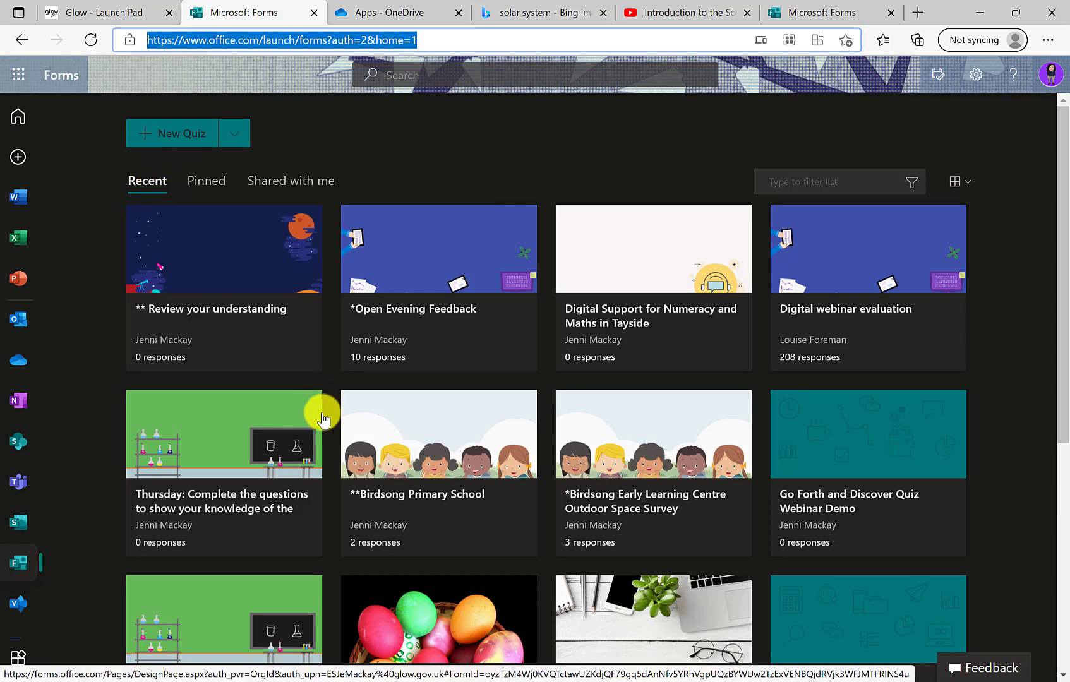
scroll(329, 424, "down", 5)
scroll(373, 448, "up", 5)
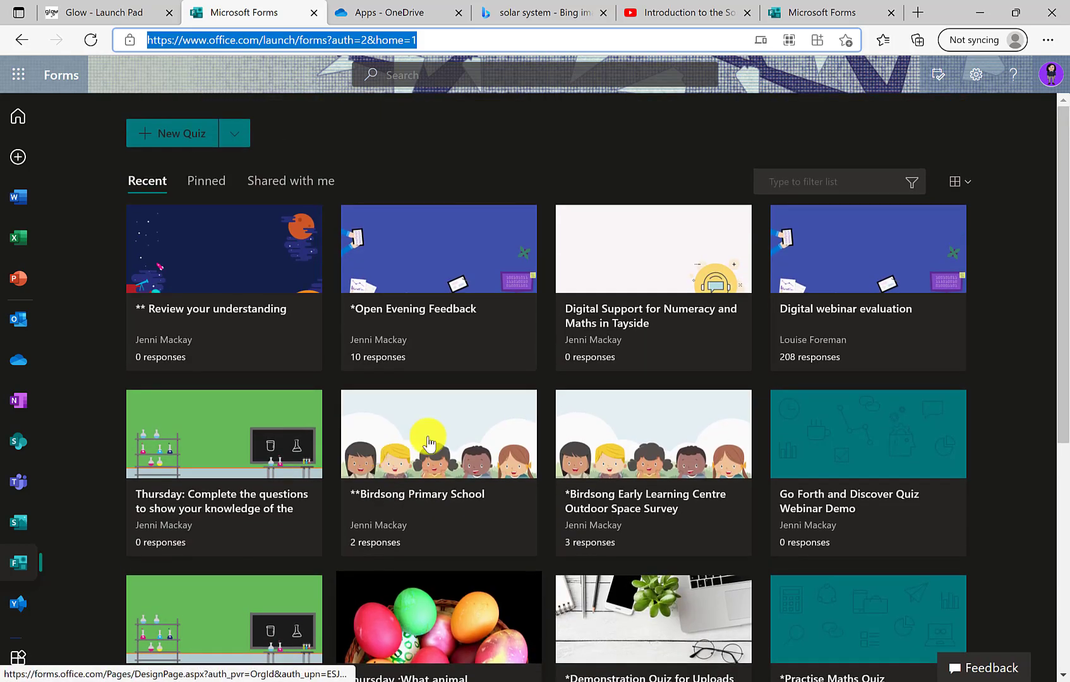
mouse_move(537, 341)
mouse_move(694, 342)
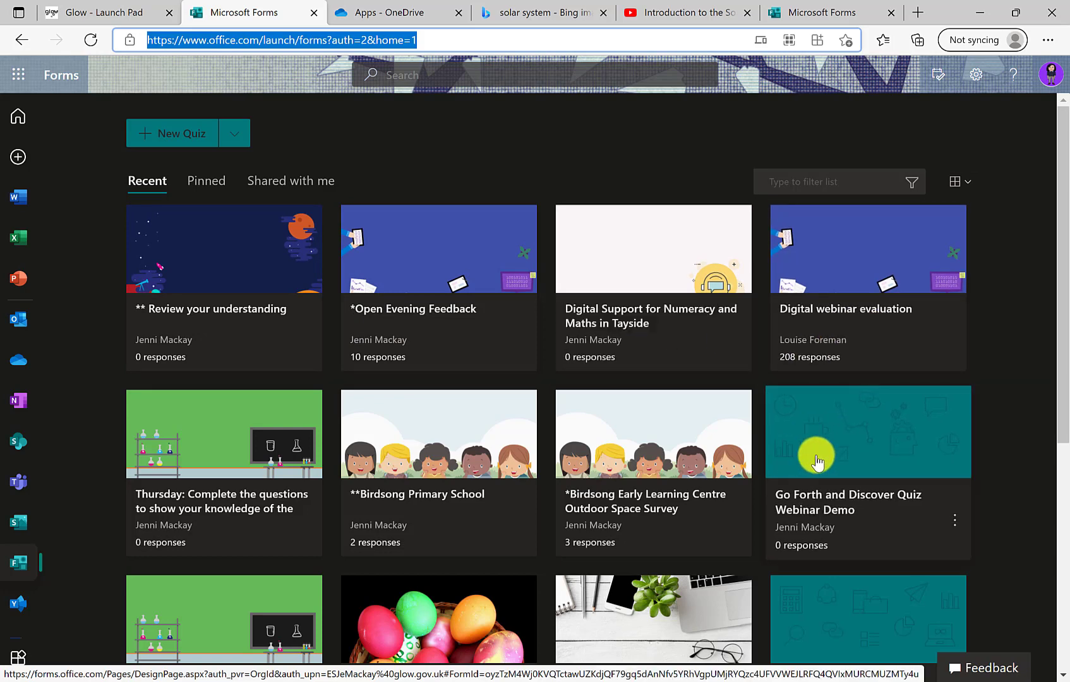
Open the **Birdsong Primary School form for a look and return to the Forms home page
left_click(404, 506)
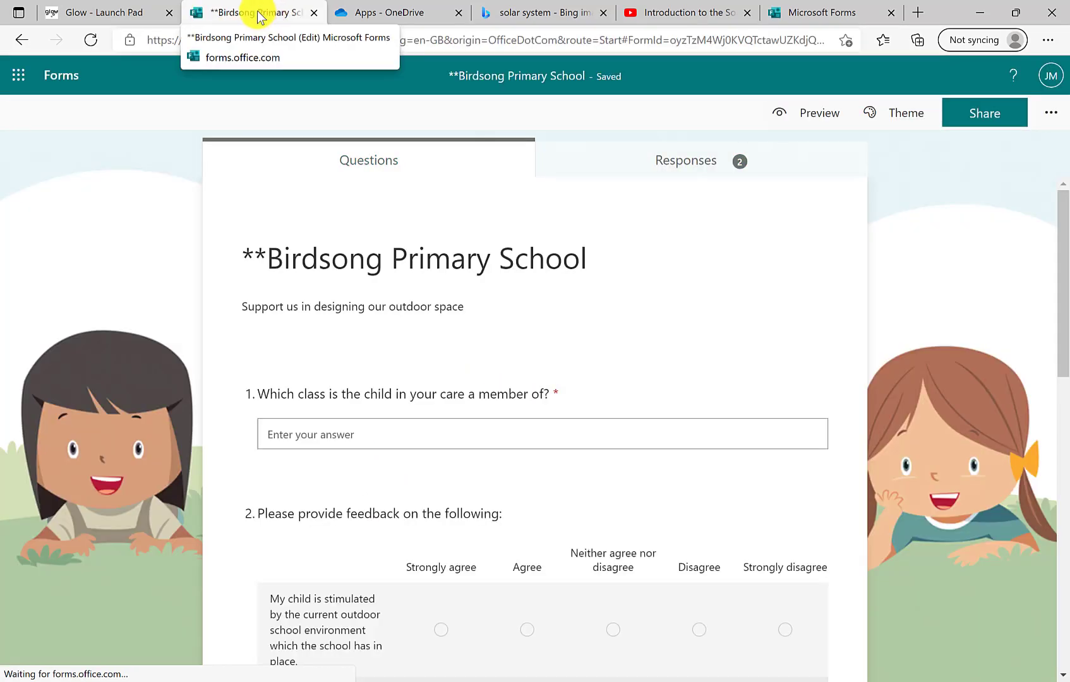
left_click(65, 76)
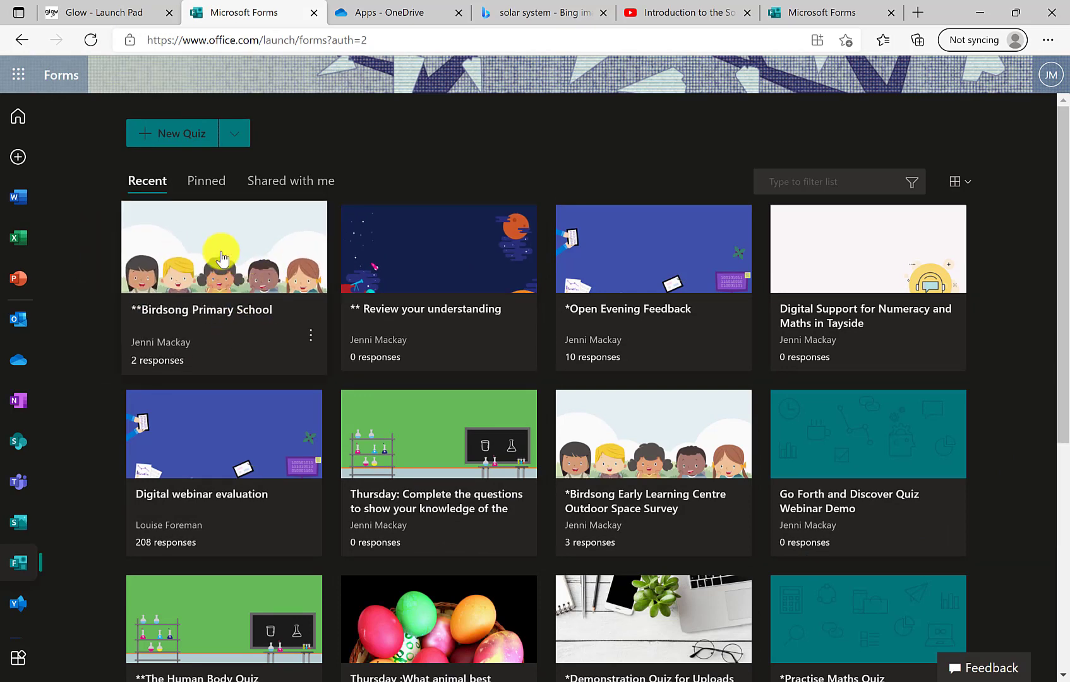
Add the ** Review your understanding form to the pinned forms and display the pinned list
left_click(213, 190)
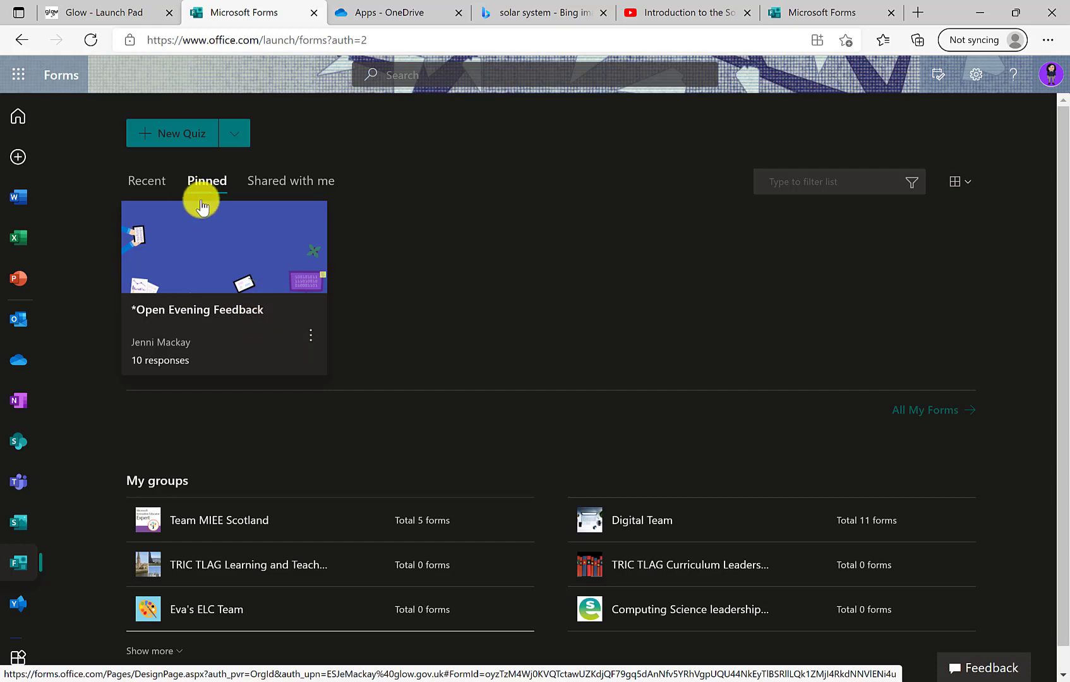
left_click(151, 185)
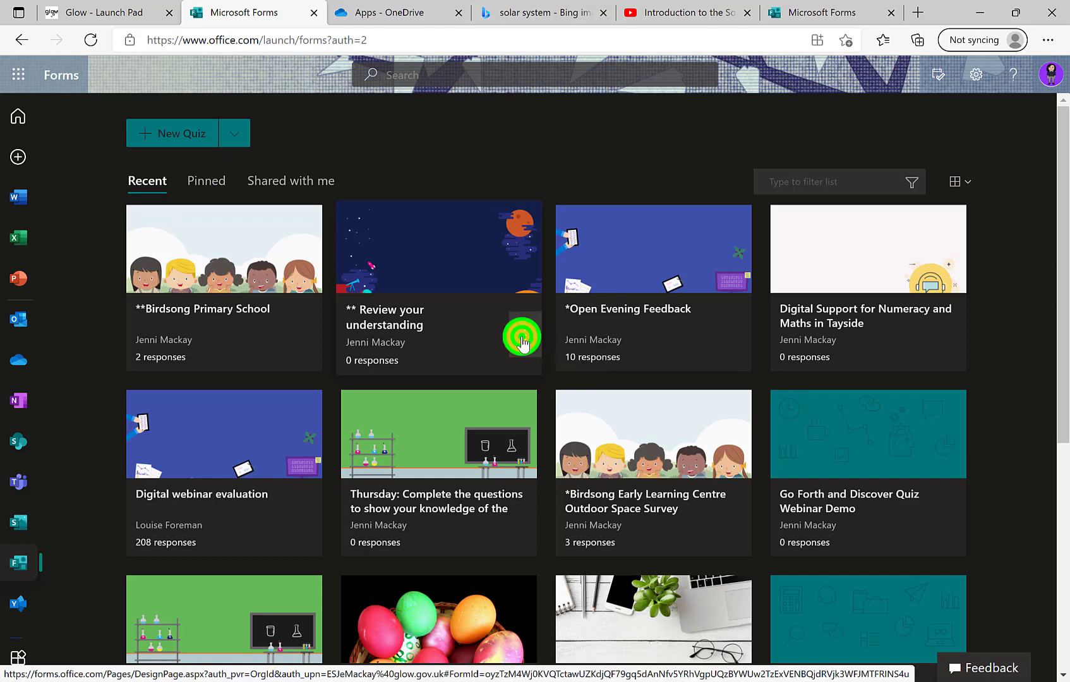
left_click(523, 340)
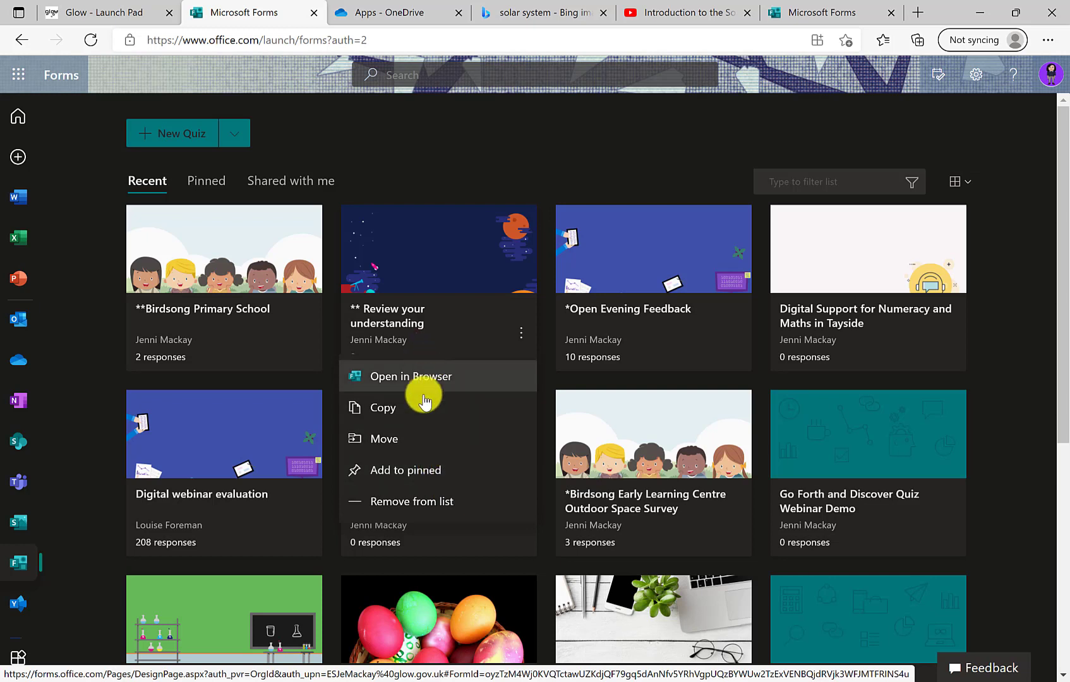
left_click(427, 474)
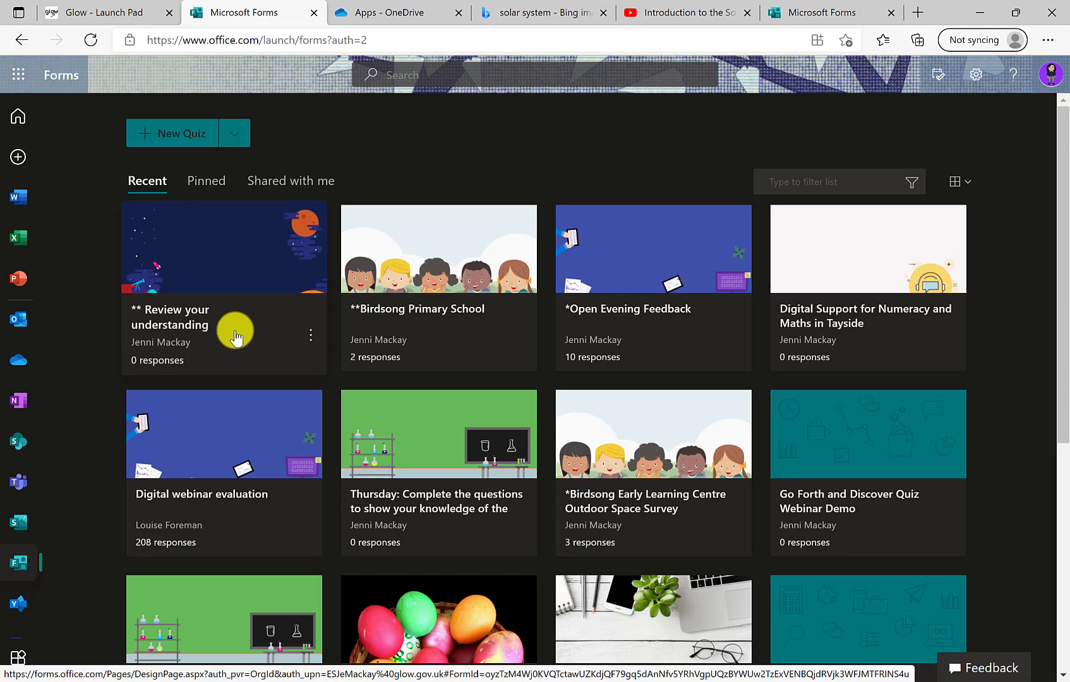
left_click(208, 182)
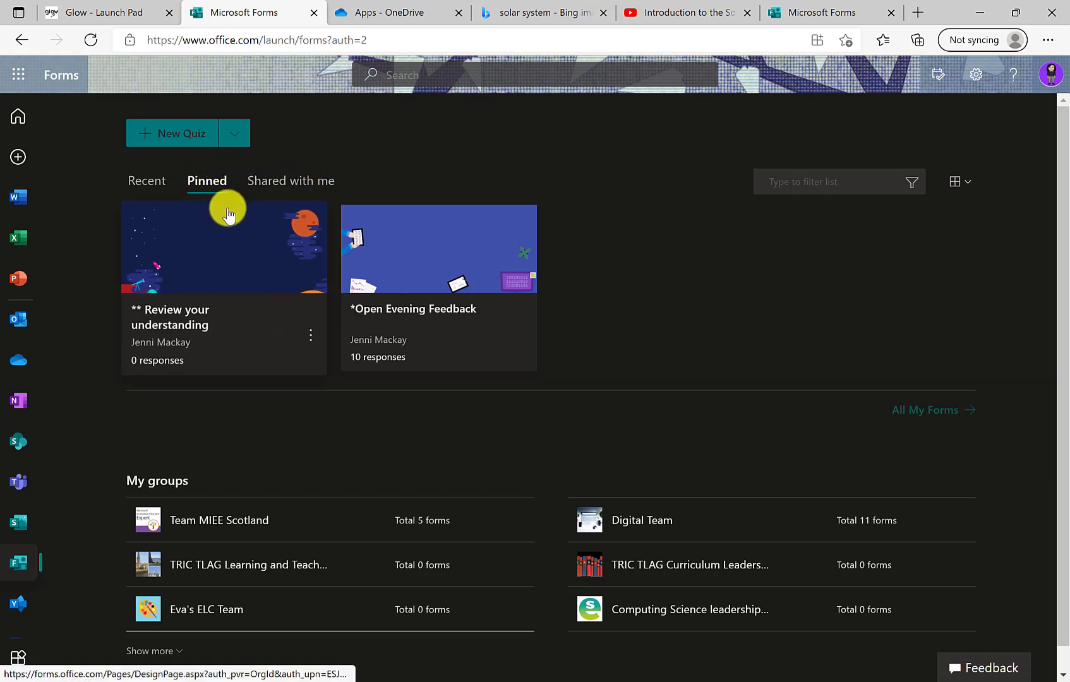
Look at the forms shared with me, and check the layout and filter options of the recent list
left_click(299, 190)
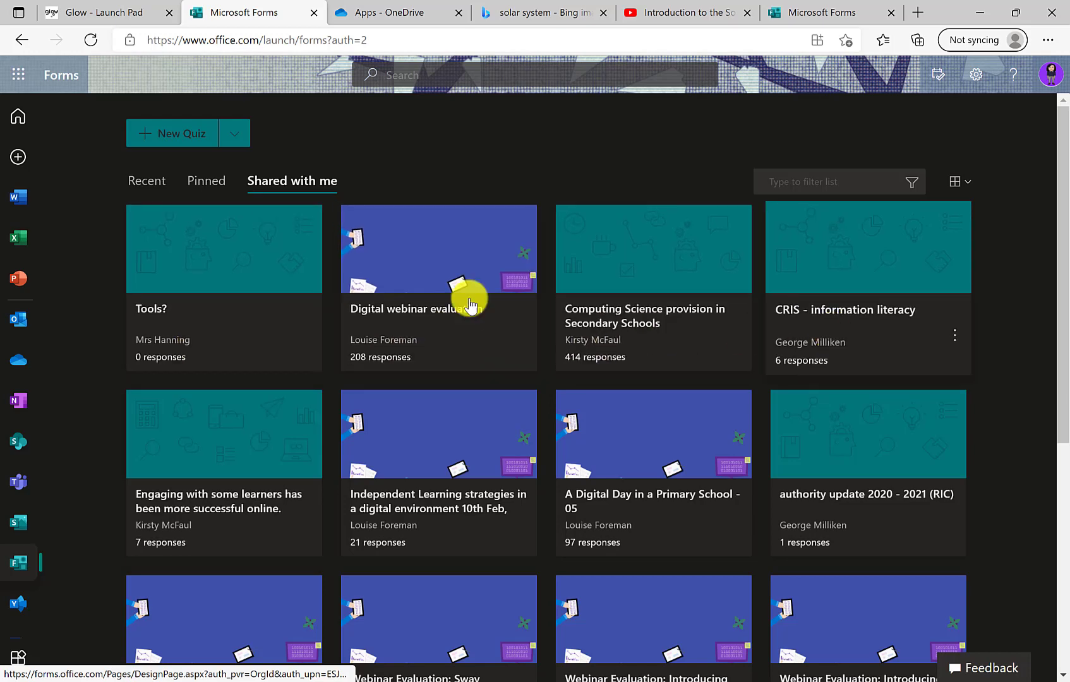
left_click(163, 188)
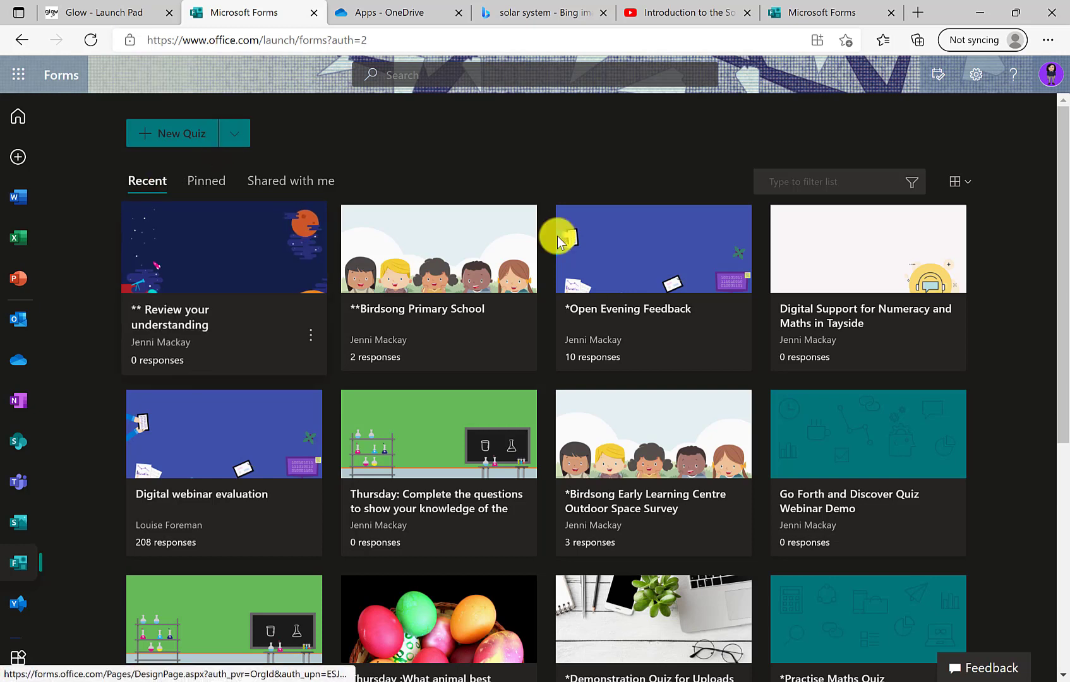
left_click(964, 183)
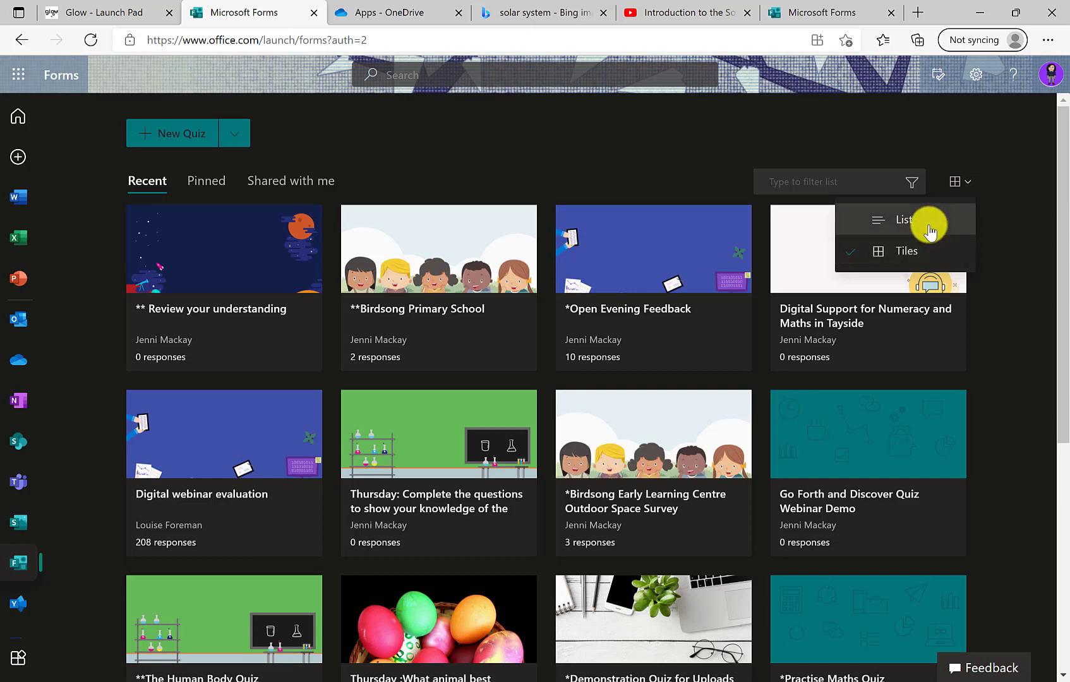
left_click(798, 181)
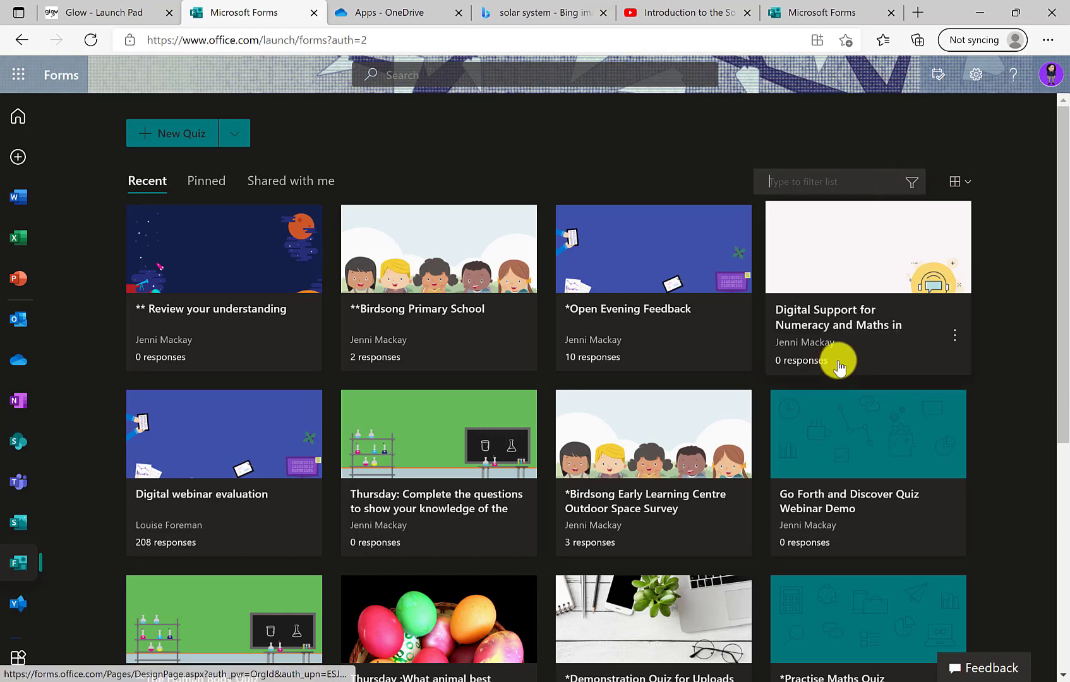
Expand the list of recent forms and open the full list of all my forms
scroll(853, 358, "down", 5)
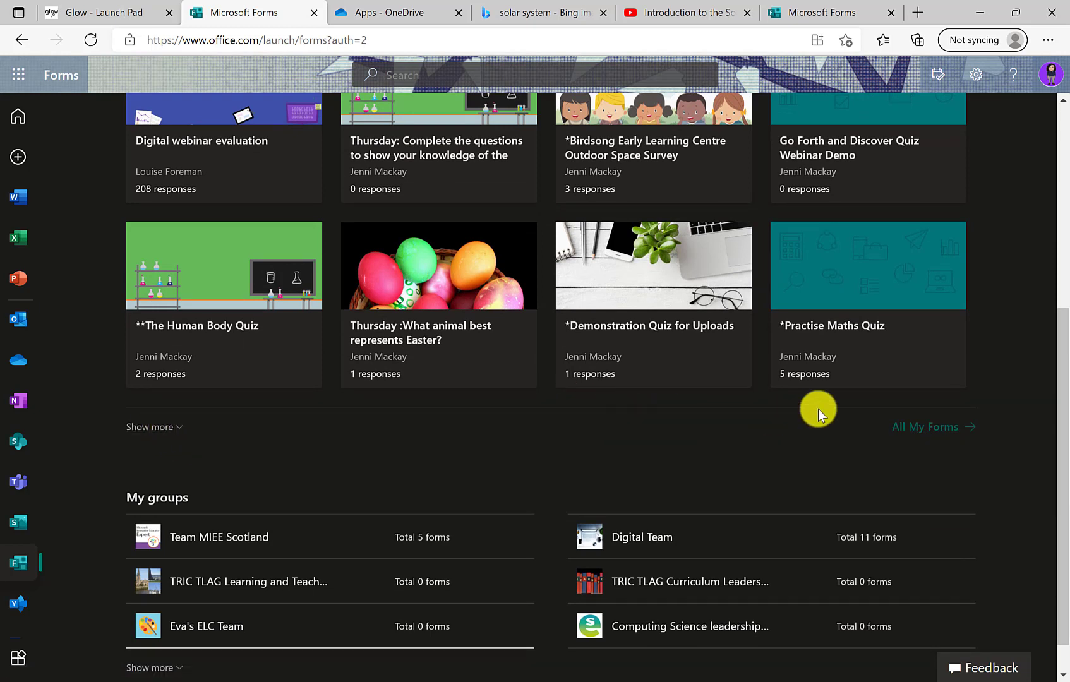
left_click(166, 435)
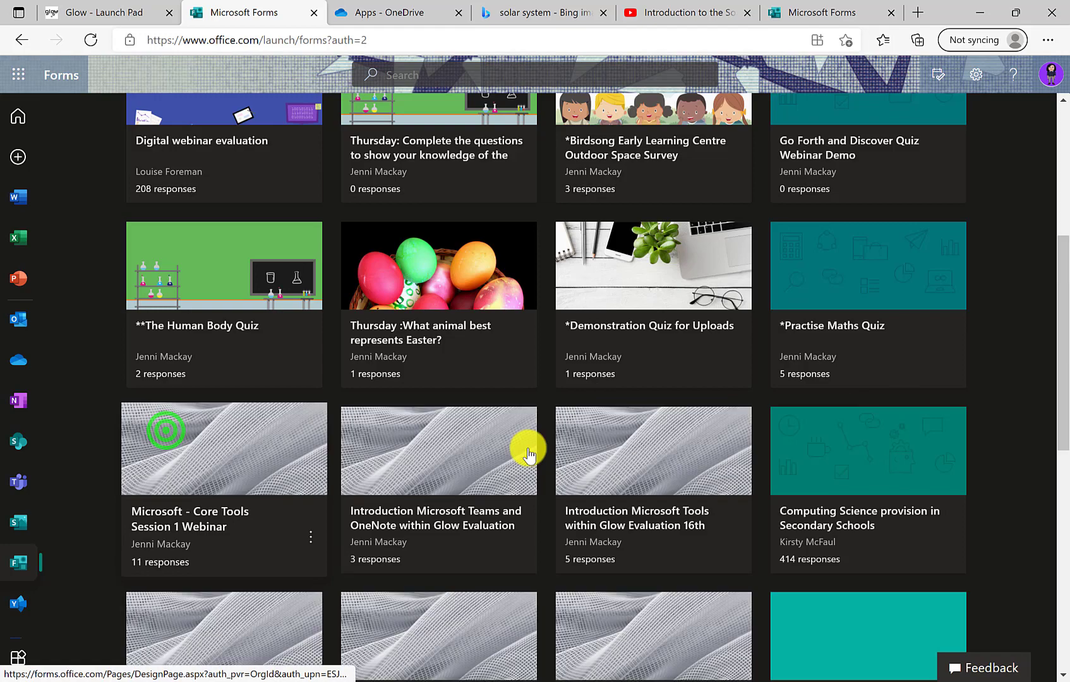
scroll(783, 411, "down", 10)
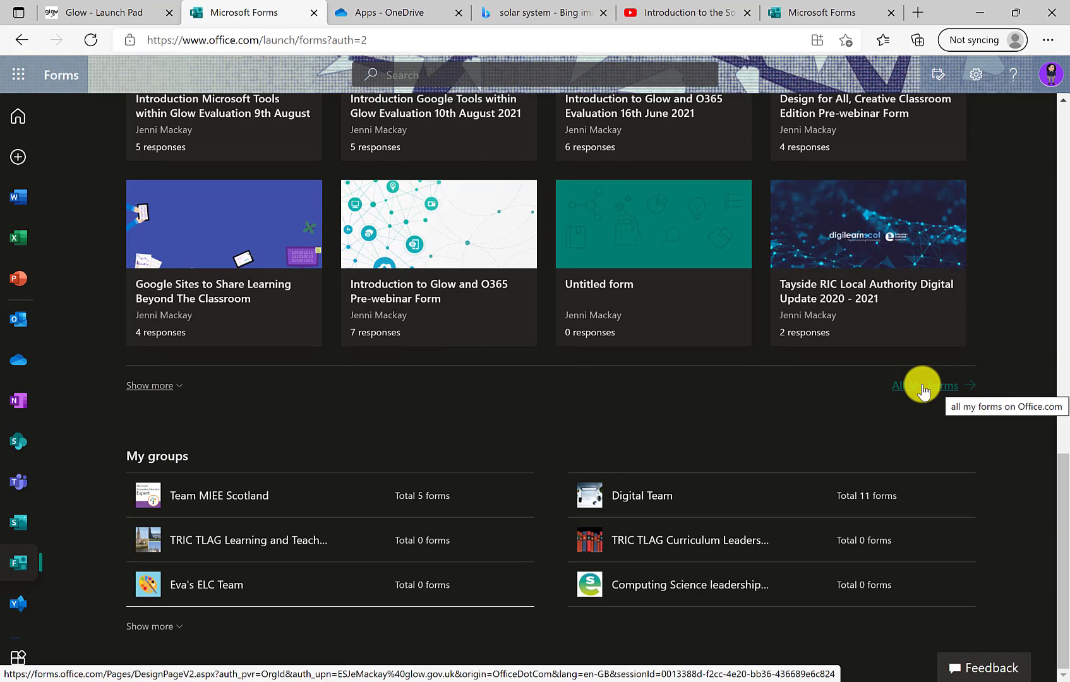
left_click(914, 390)
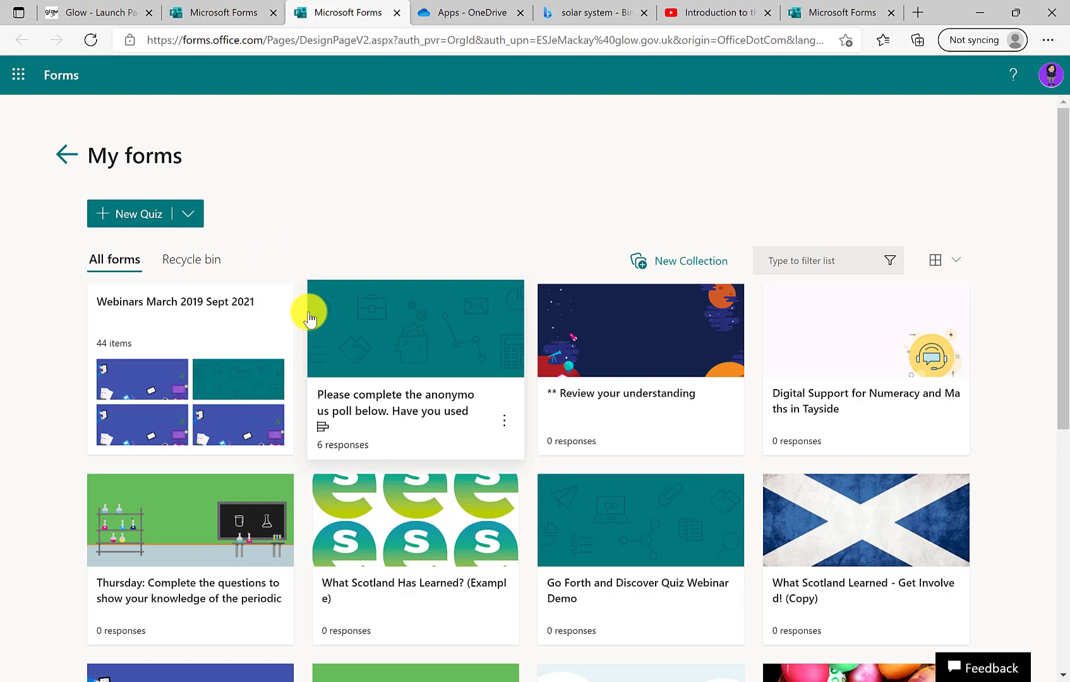
Create a new forms collection named Demo
left_click(670, 264)
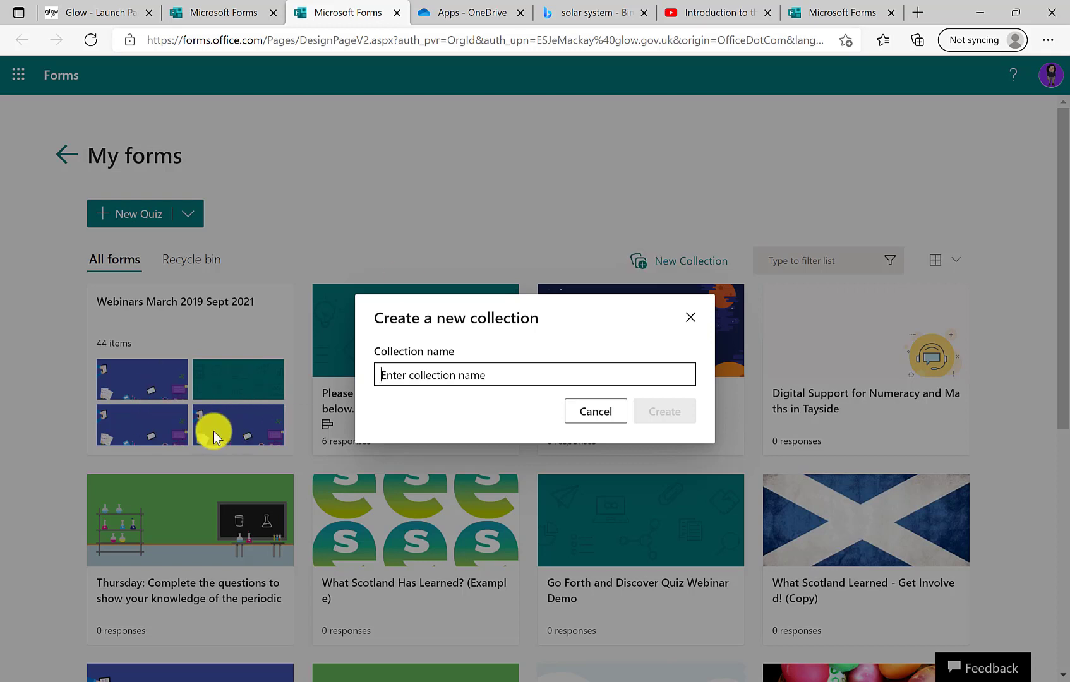
left_click(406, 374)
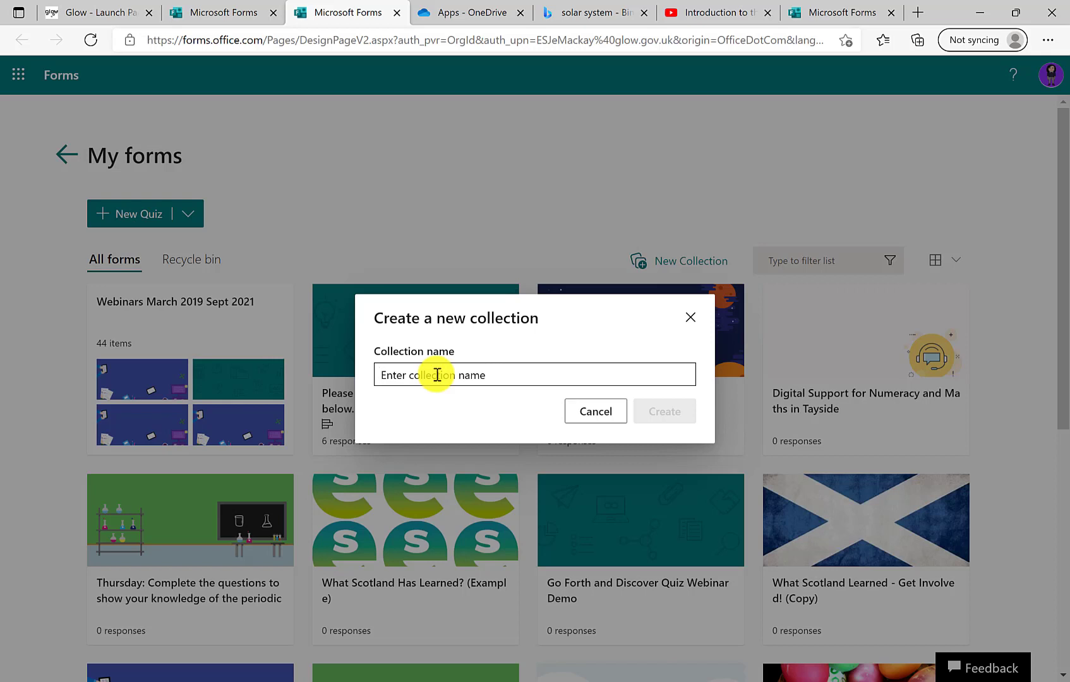
type("Demo")
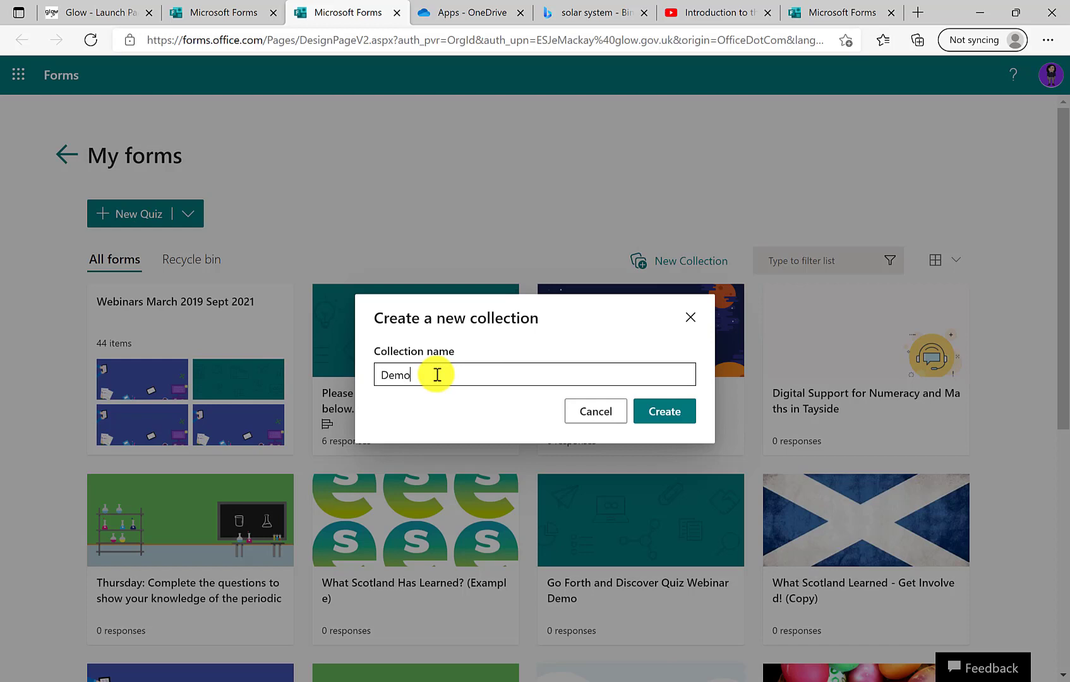
left_click(671, 412)
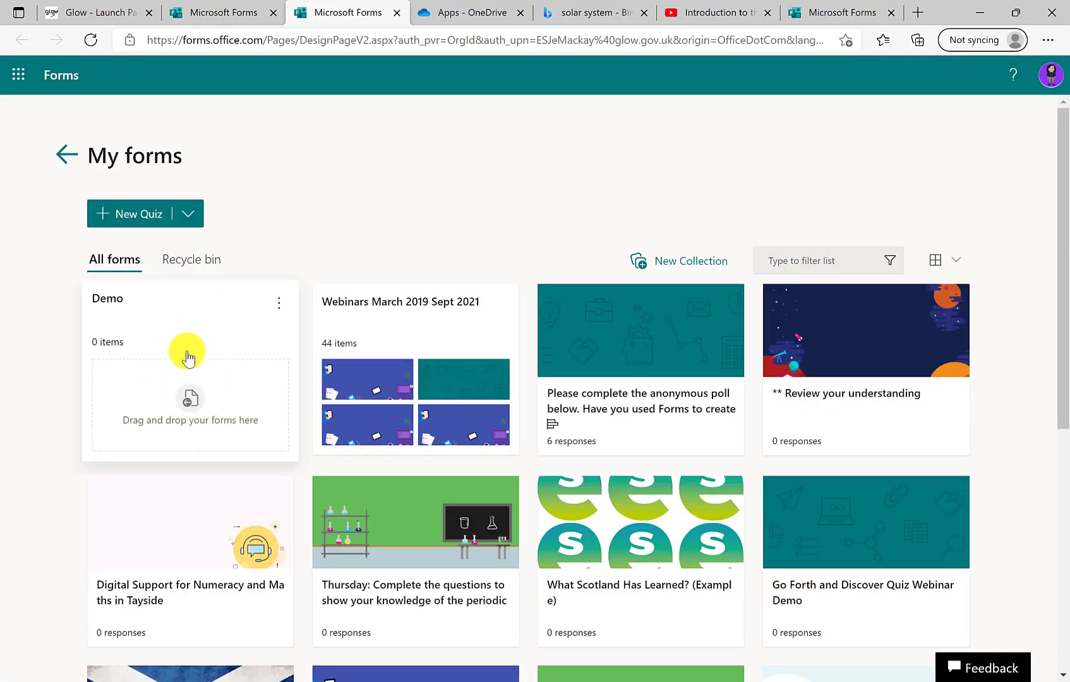
left_click_drag(146, 568, 171, 354)
left_click(279, 612)
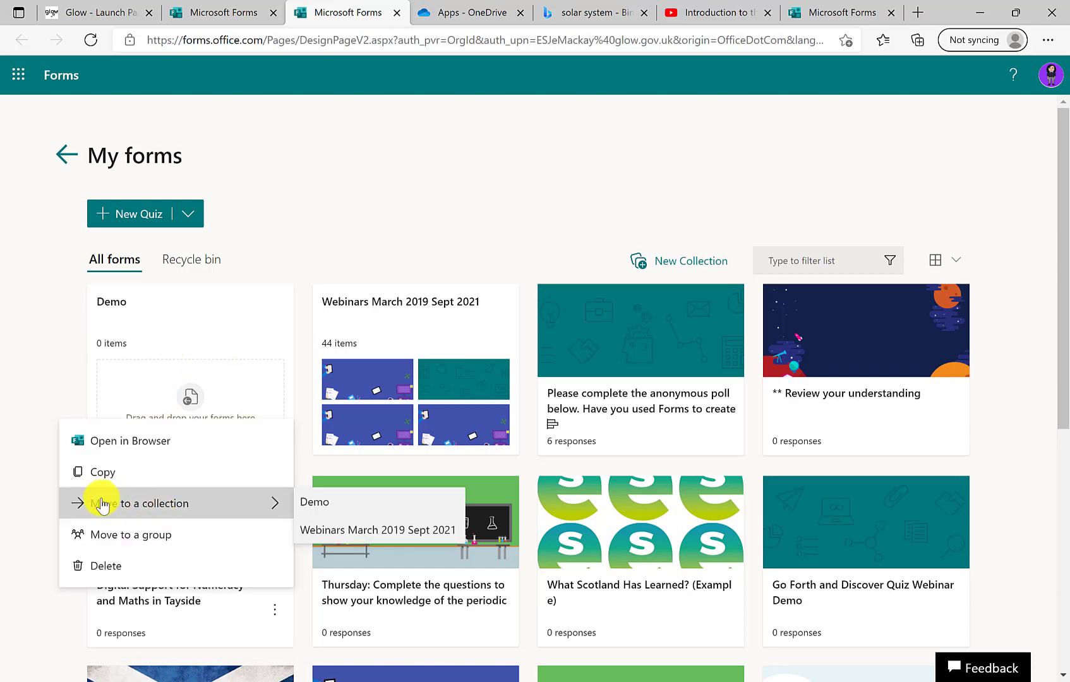
left_click(272, 614)
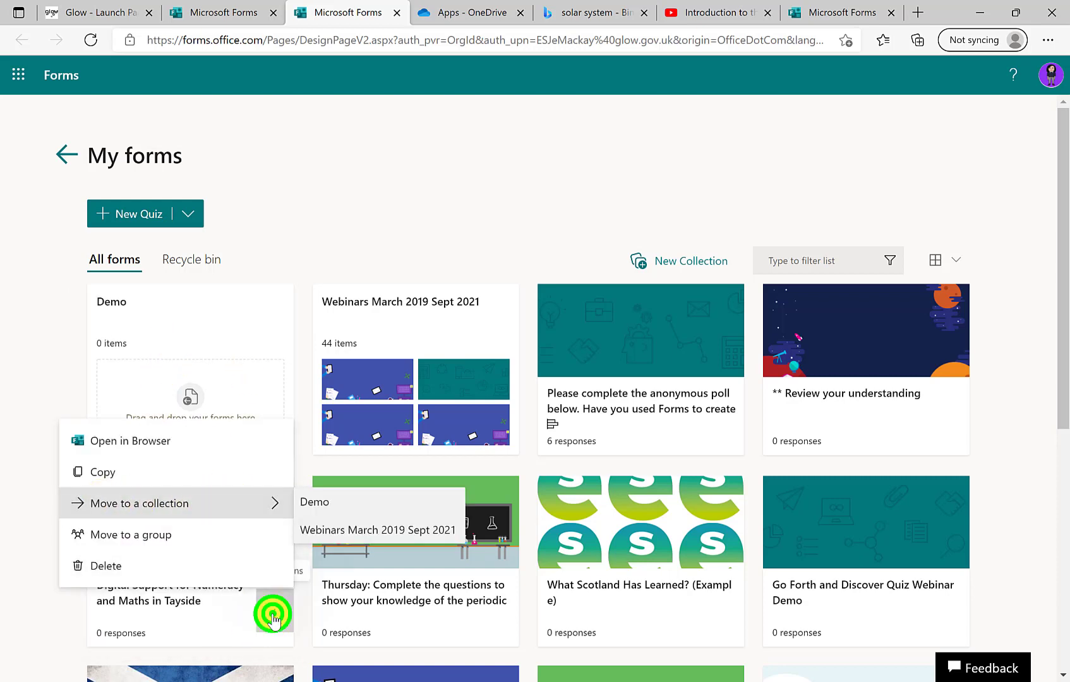
left_click(272, 611)
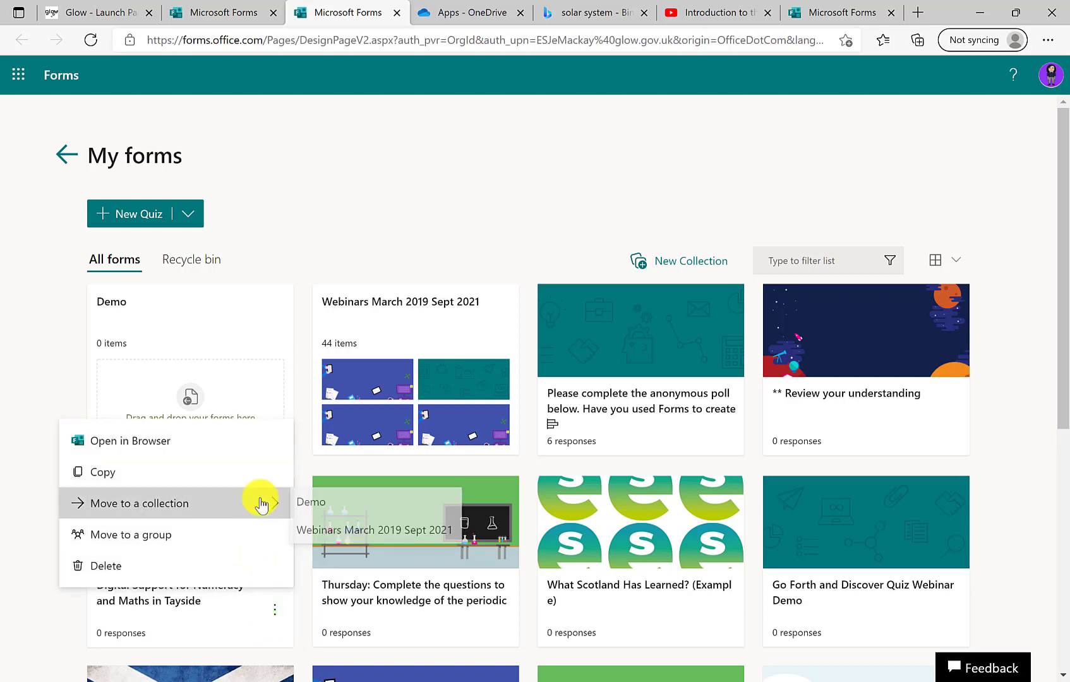
left_click(263, 500)
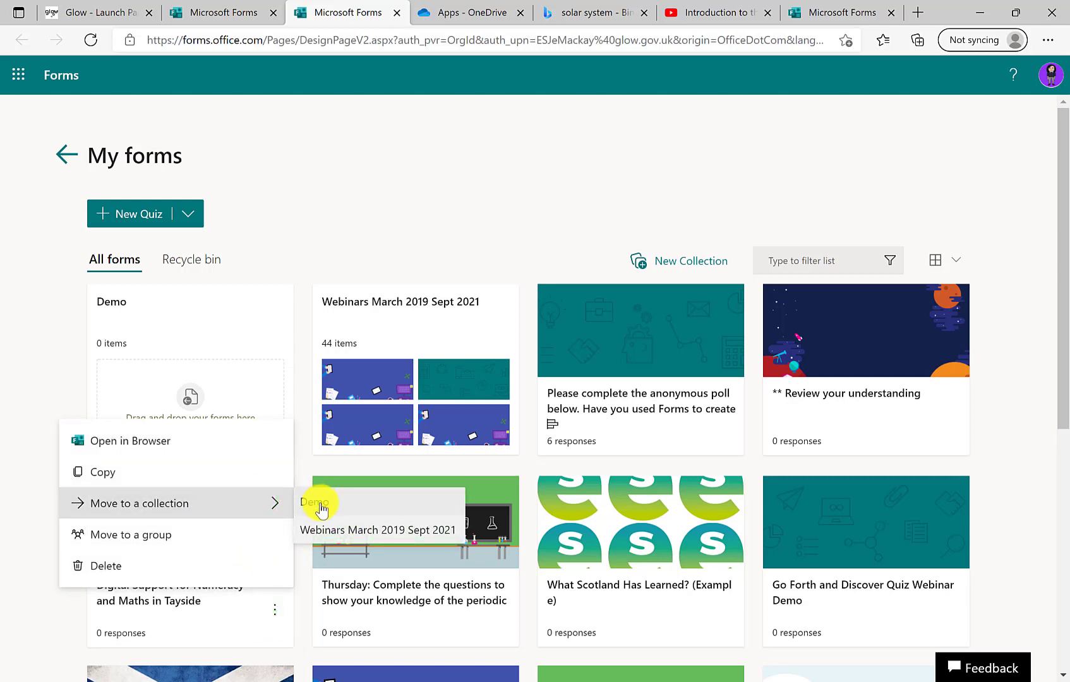
left_click(36, 427)
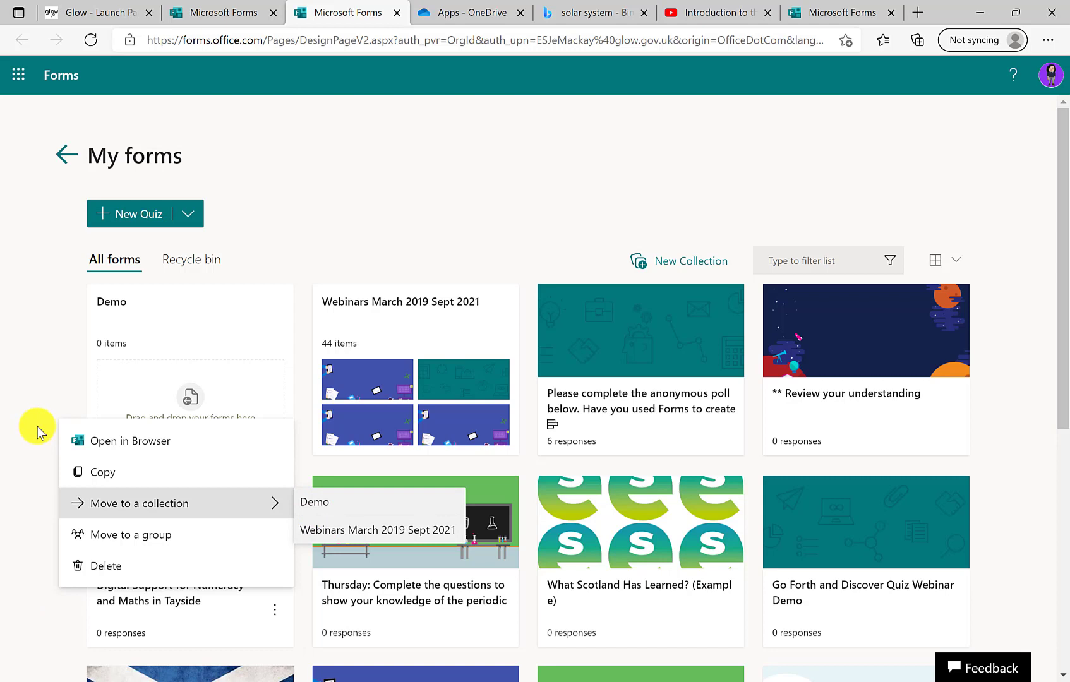
Move the "Please complete the anonymous poll below" form into the Demo collection
left_click(732, 422)
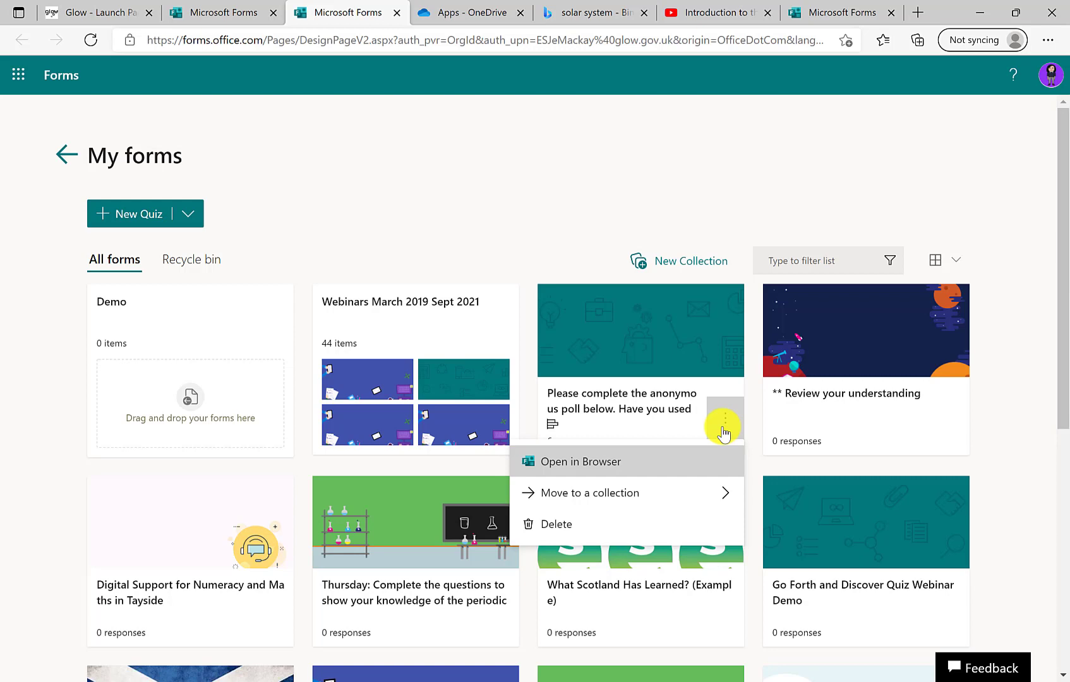
left_click(624, 494)
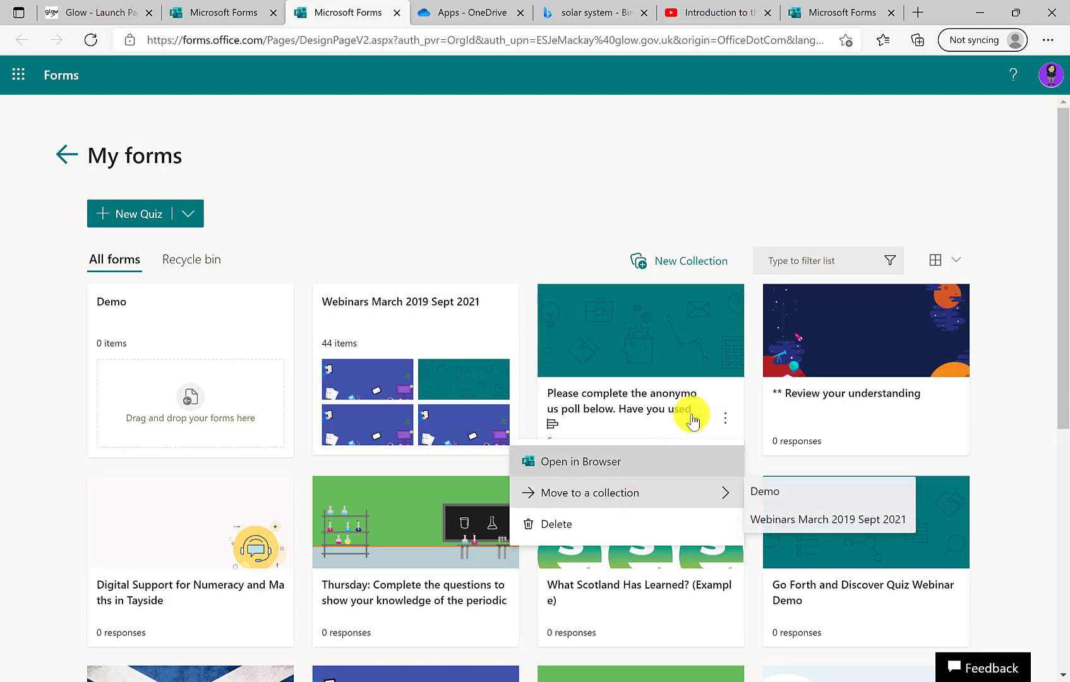
left_click(613, 494)
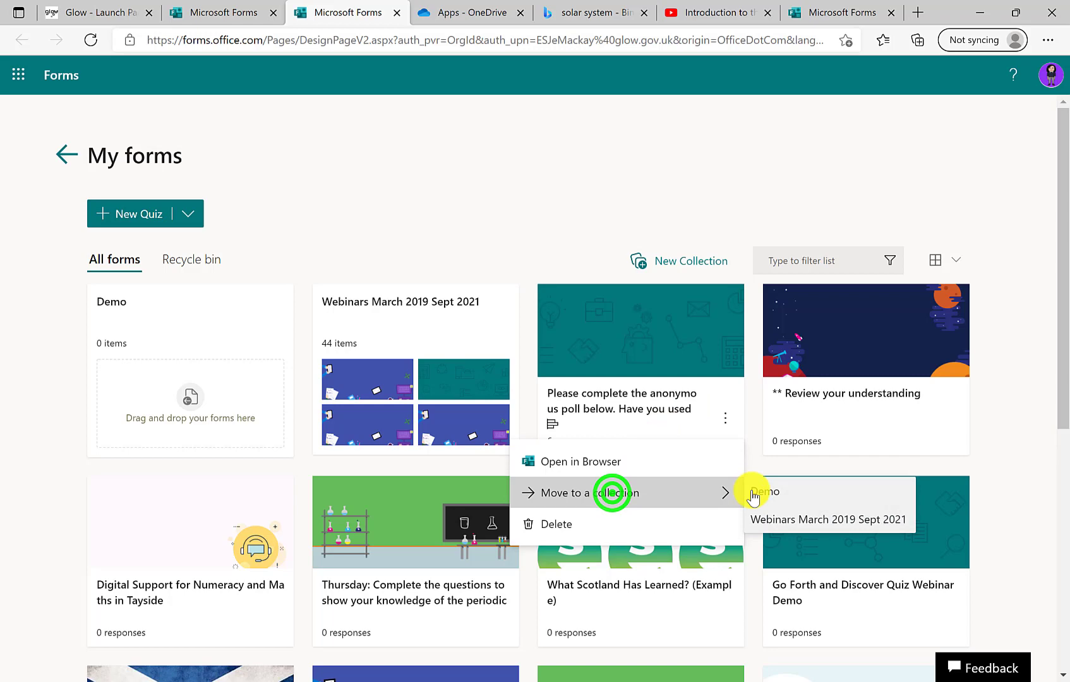
left_click(786, 497)
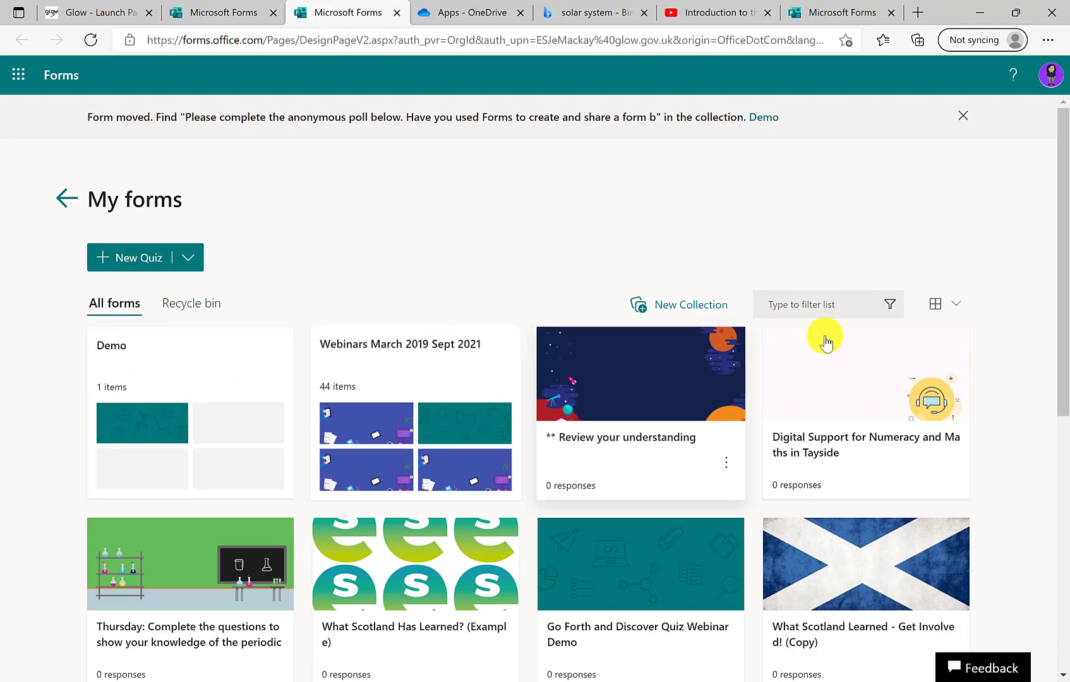
Open the Demo collection to check its contents, and return to the My forms list
left_click(253, 383)
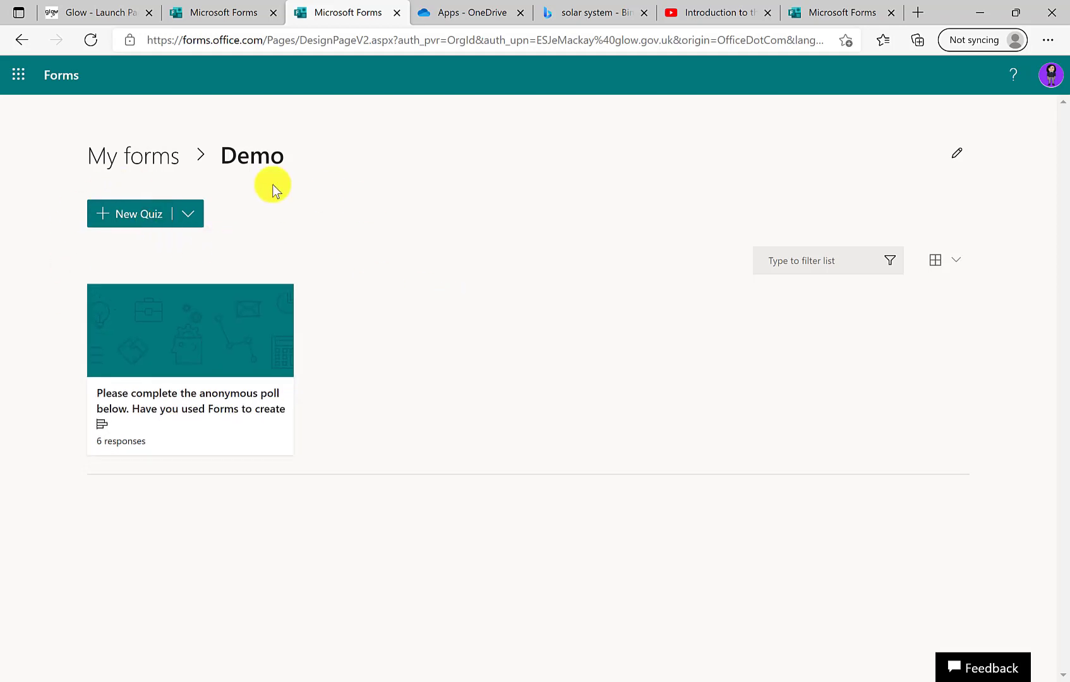
left_click(171, 152)
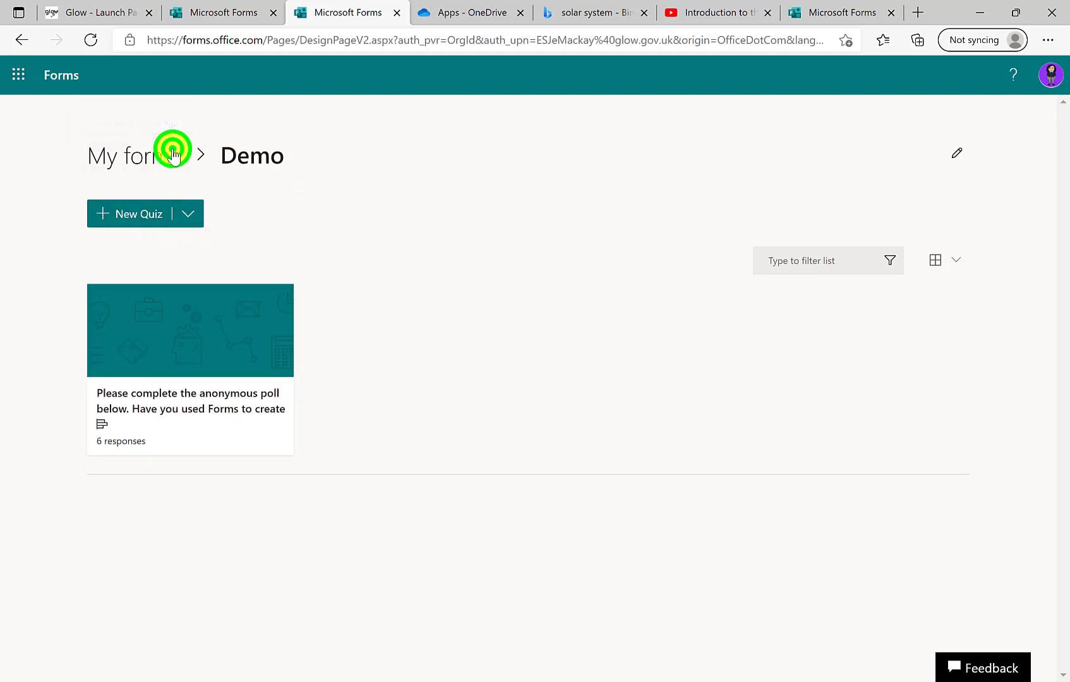
scroll(859, 342, "down", 3)
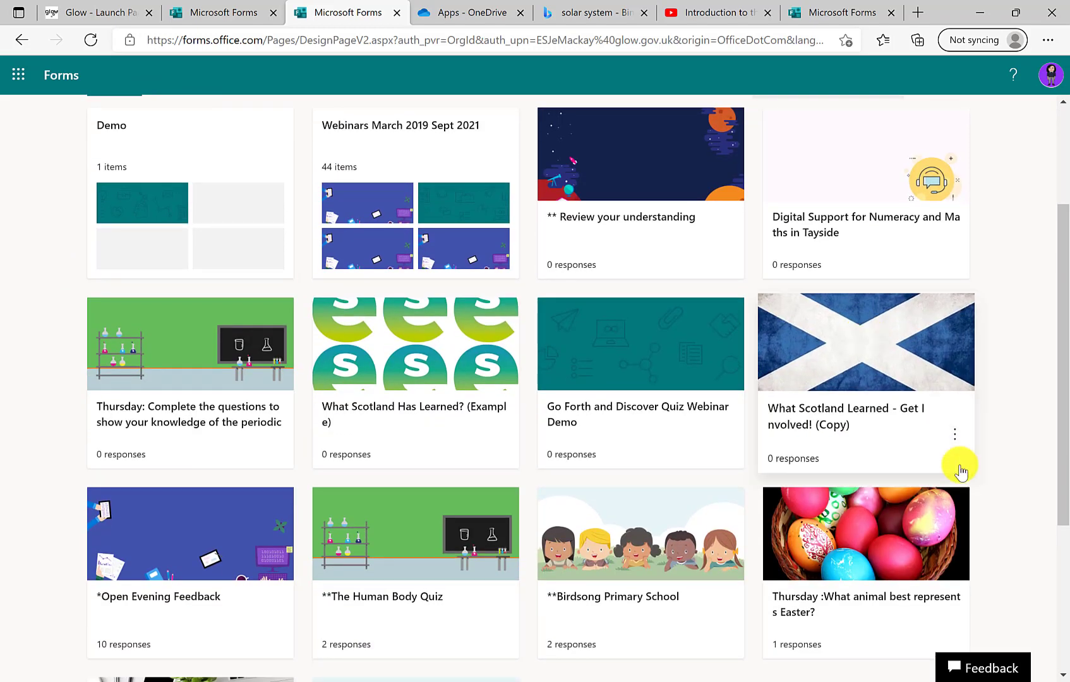
Move the "What Scotland Learned - Get Involved! (Copy)" form into the Demo collection
left_click(961, 440)
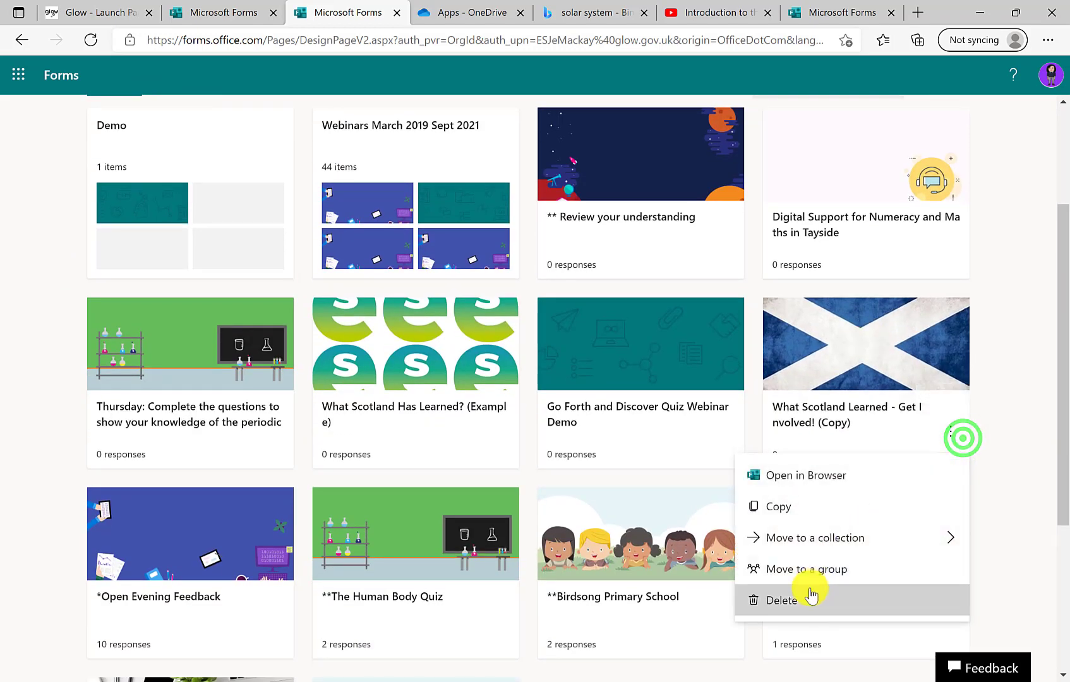
left_click(802, 541)
left_click(610, 537)
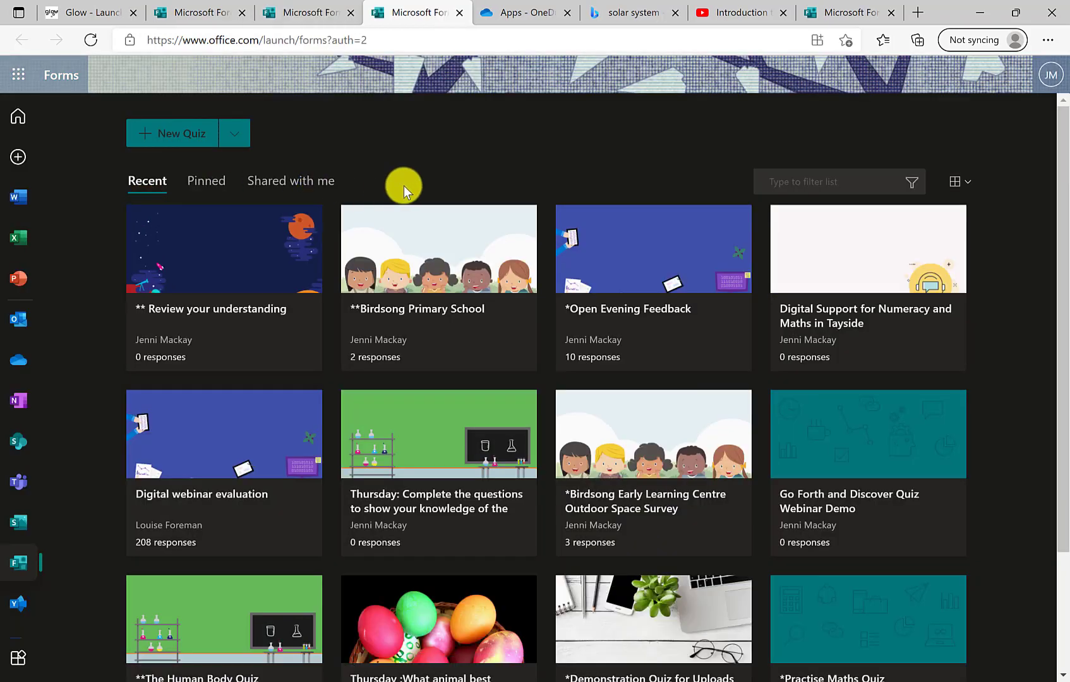
Open the full list of all my forms from the home page and check the recycle bin
scroll(814, 455, "down", 6)
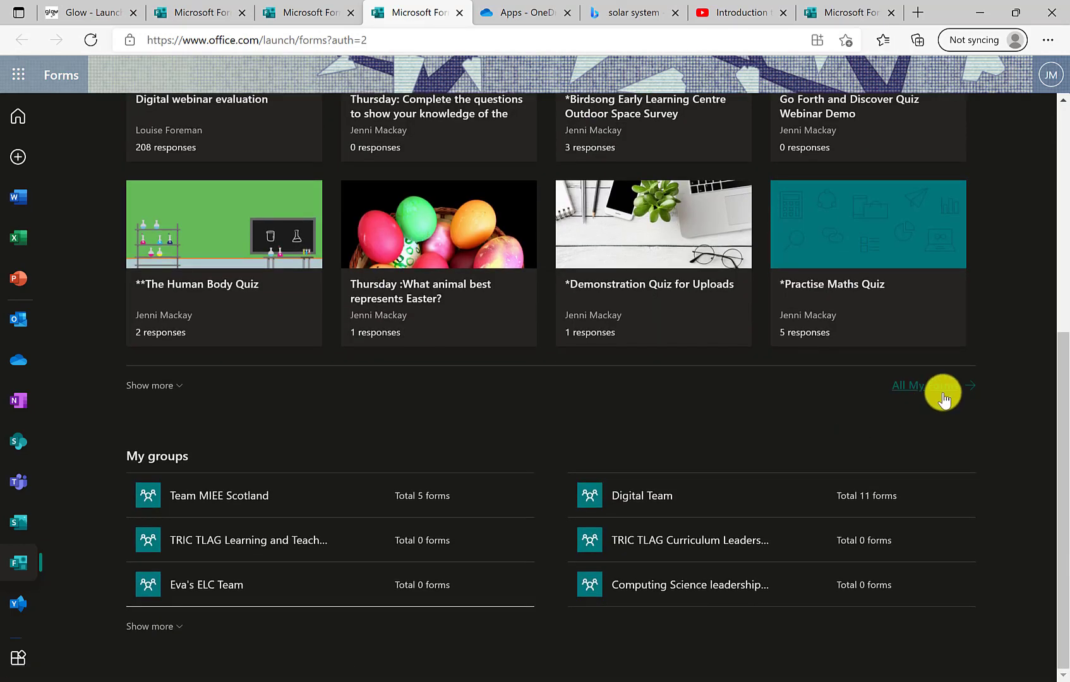
left_click(942, 395)
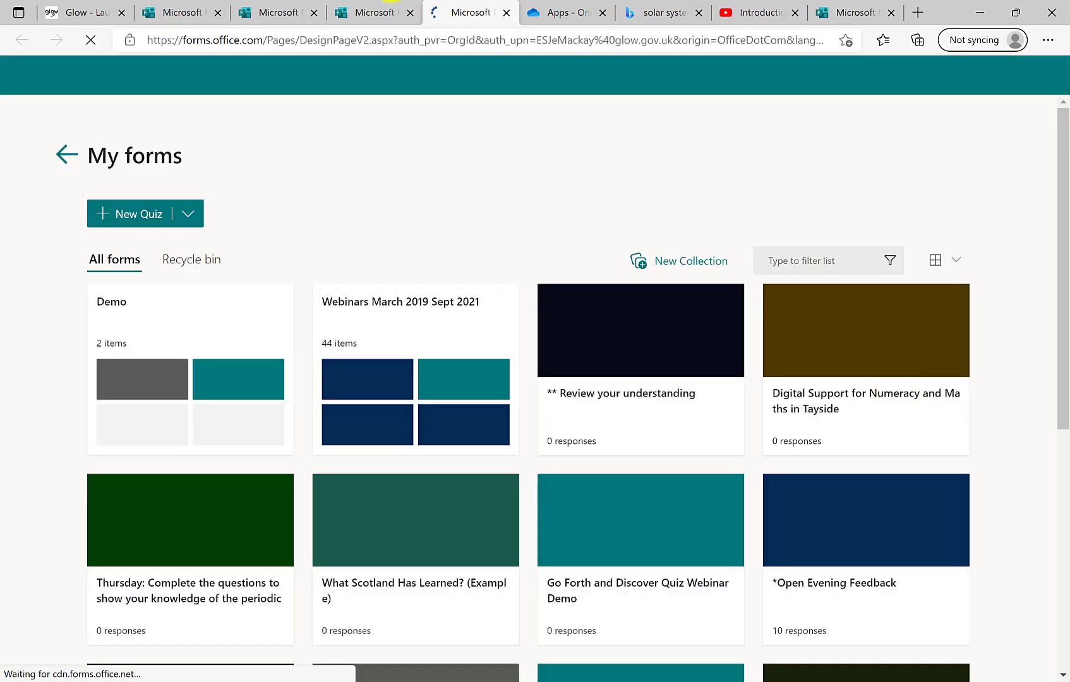
left_click(208, 264)
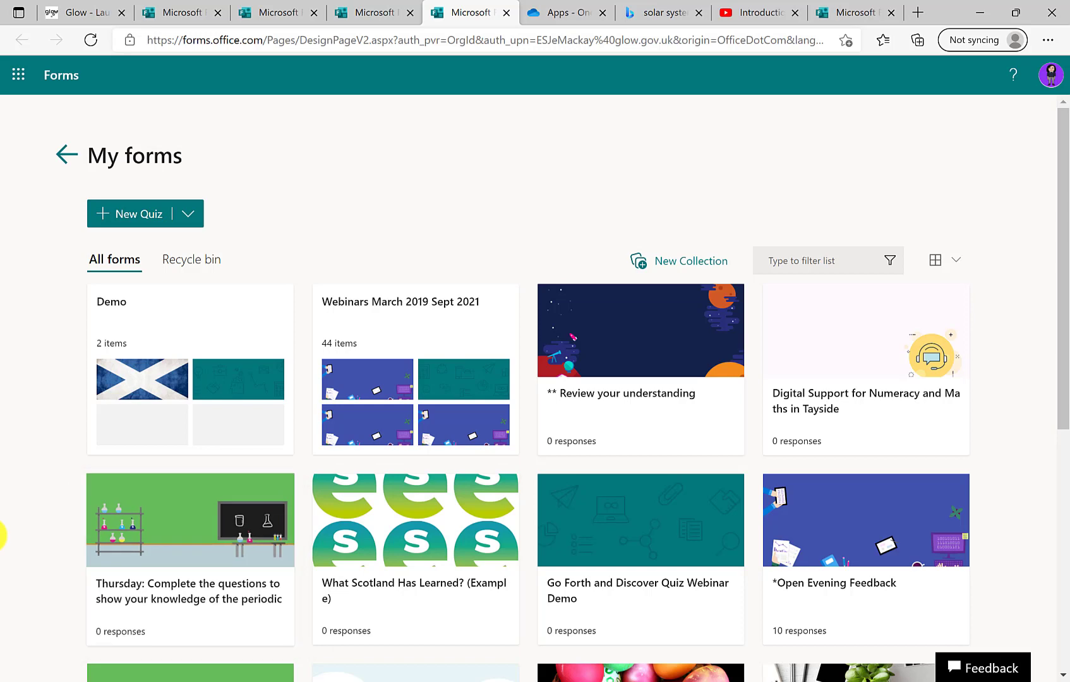
View the actions available for the "Thursday :What animal best represents Easter?" form, and briefly open the *Practise Maths Quiz
scroll(424, 499, "down", 7)
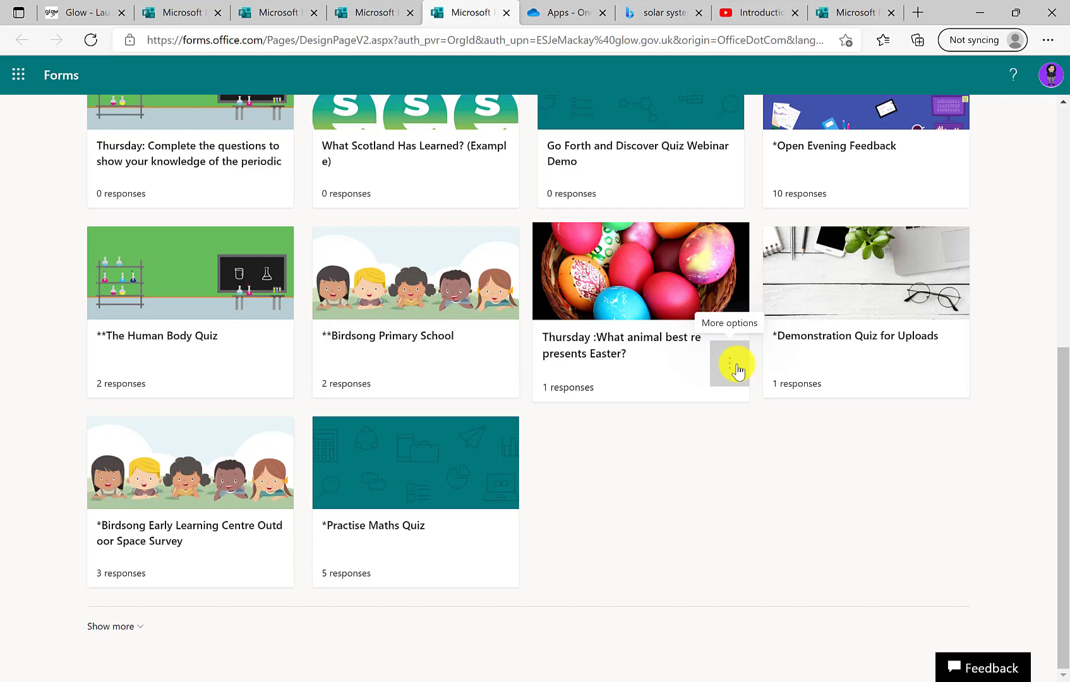
left_click(737, 367)
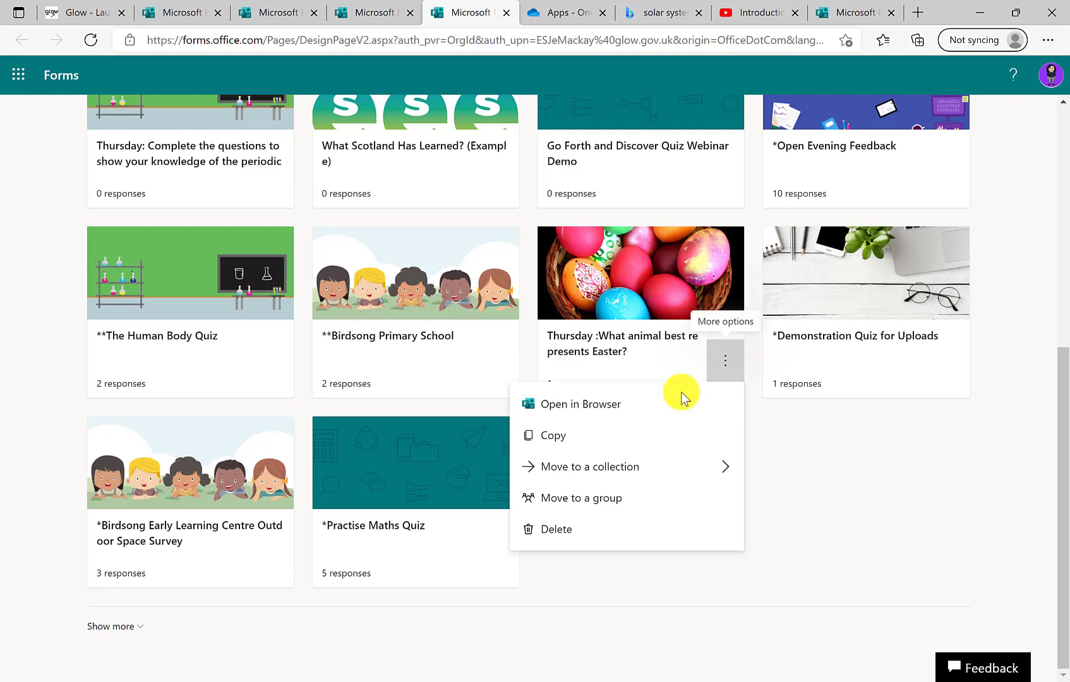
left_click(426, 556)
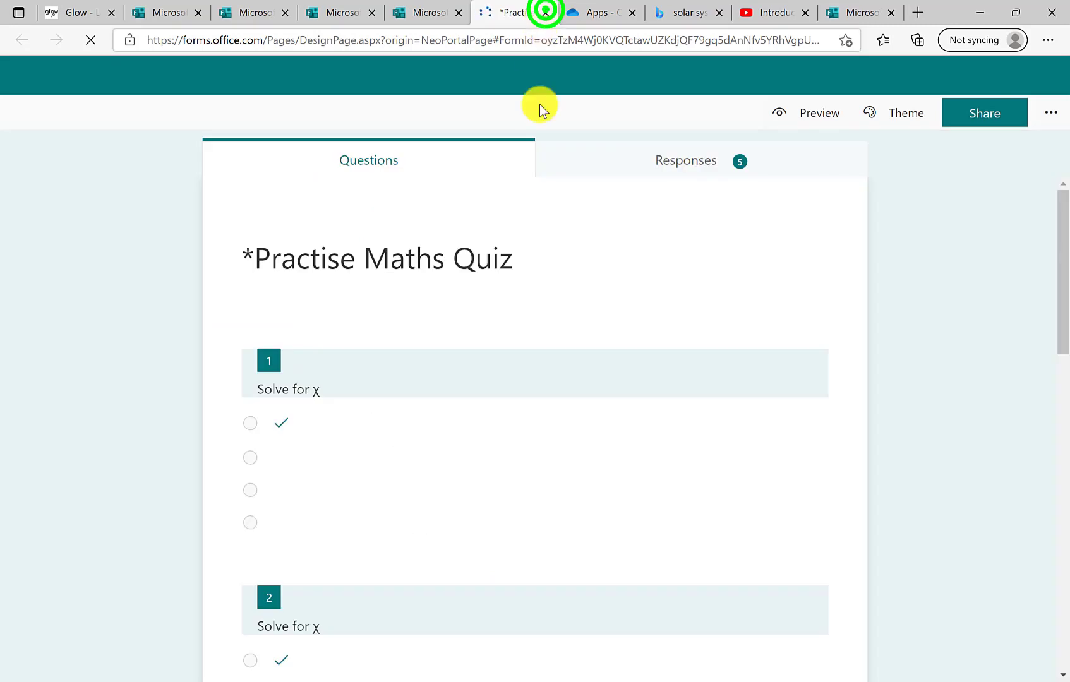
left_click(544, 13)
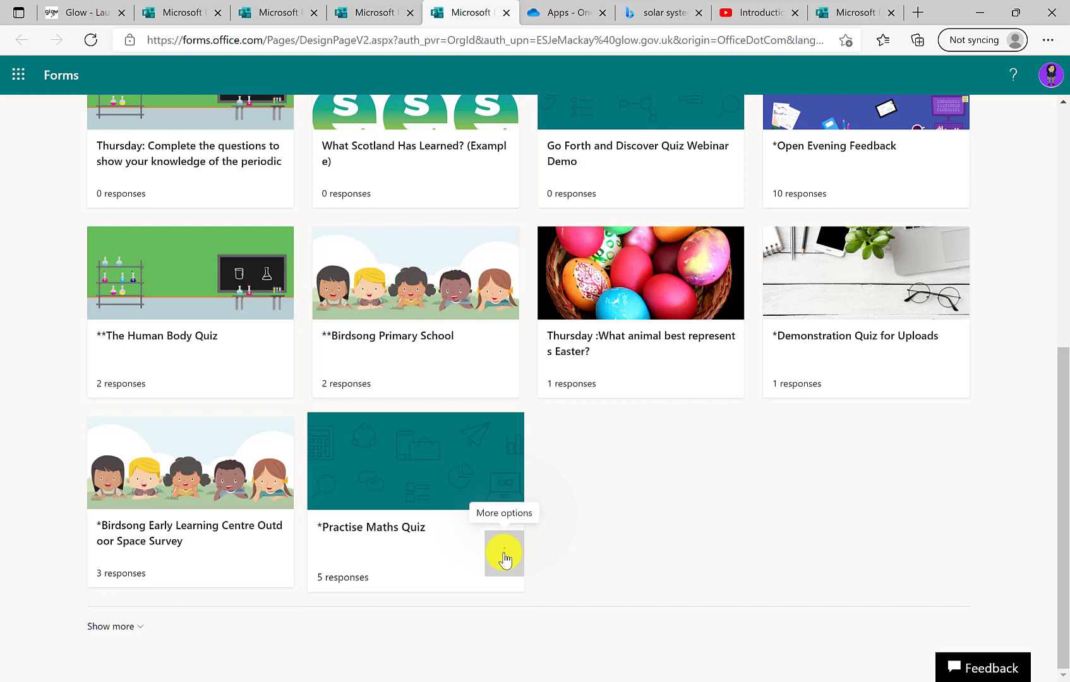
Make a copy of the *Practise Maths Quiz form
left_click(504, 558)
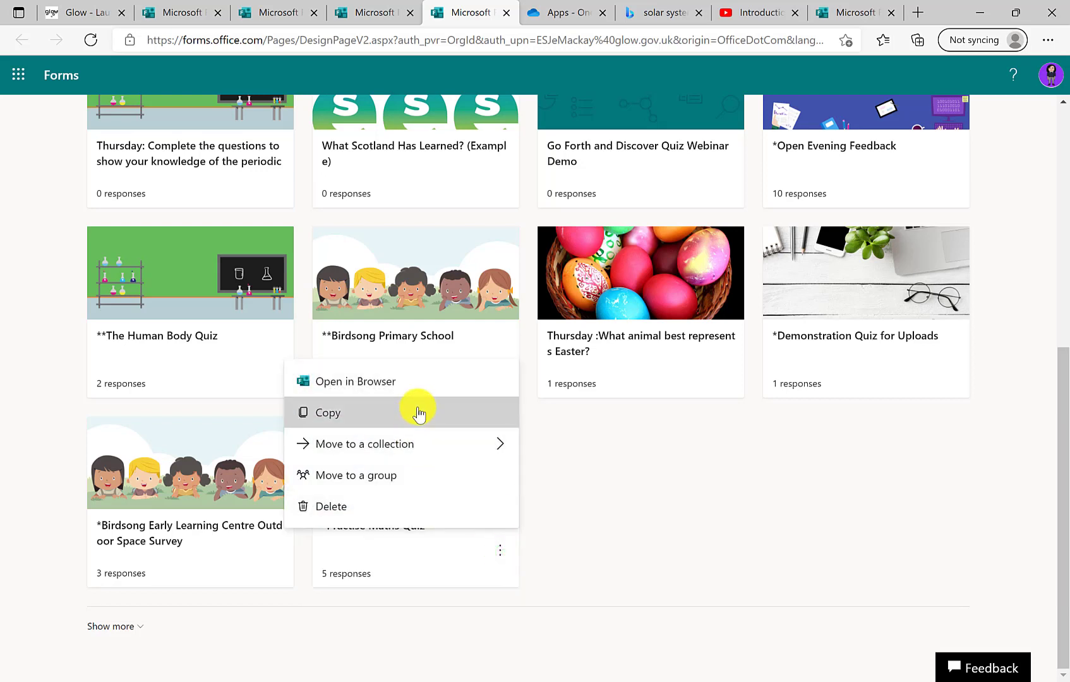
left_click(418, 414)
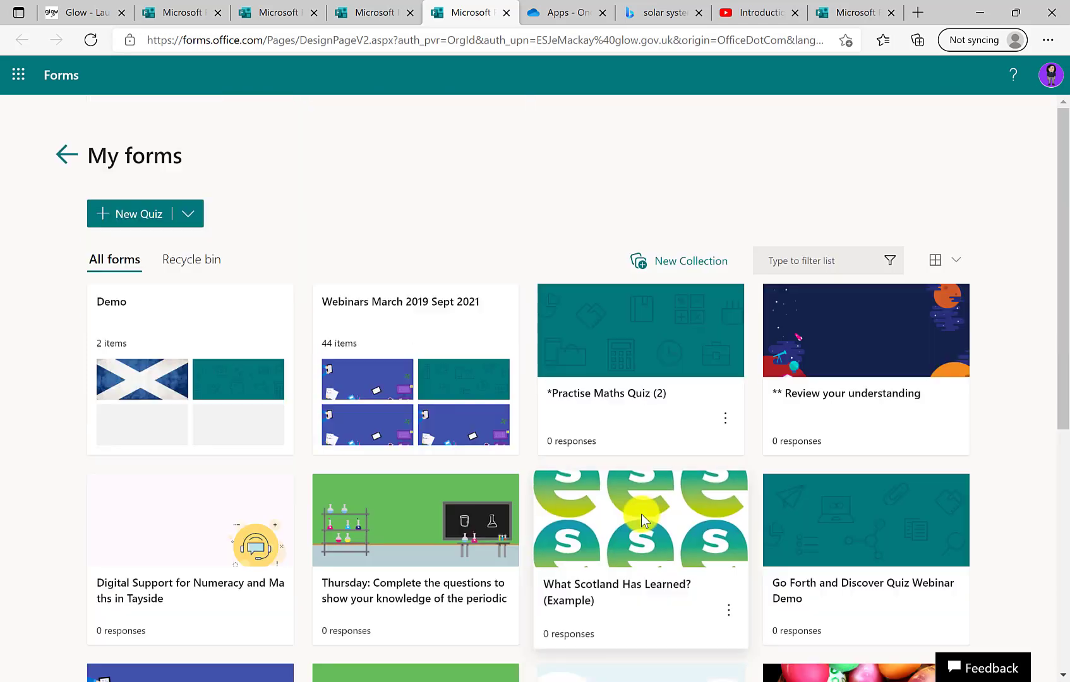
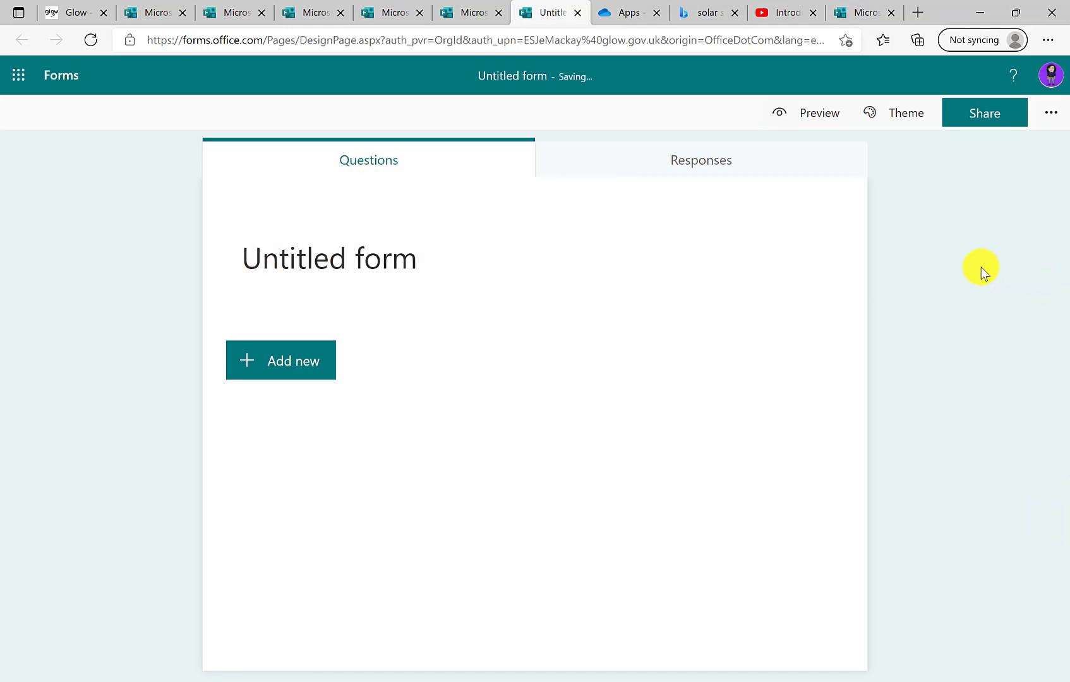
Title the new form "Our Project" and add the blue planet picture from a Bing image search for "Space" to its header
left_click(347, 263)
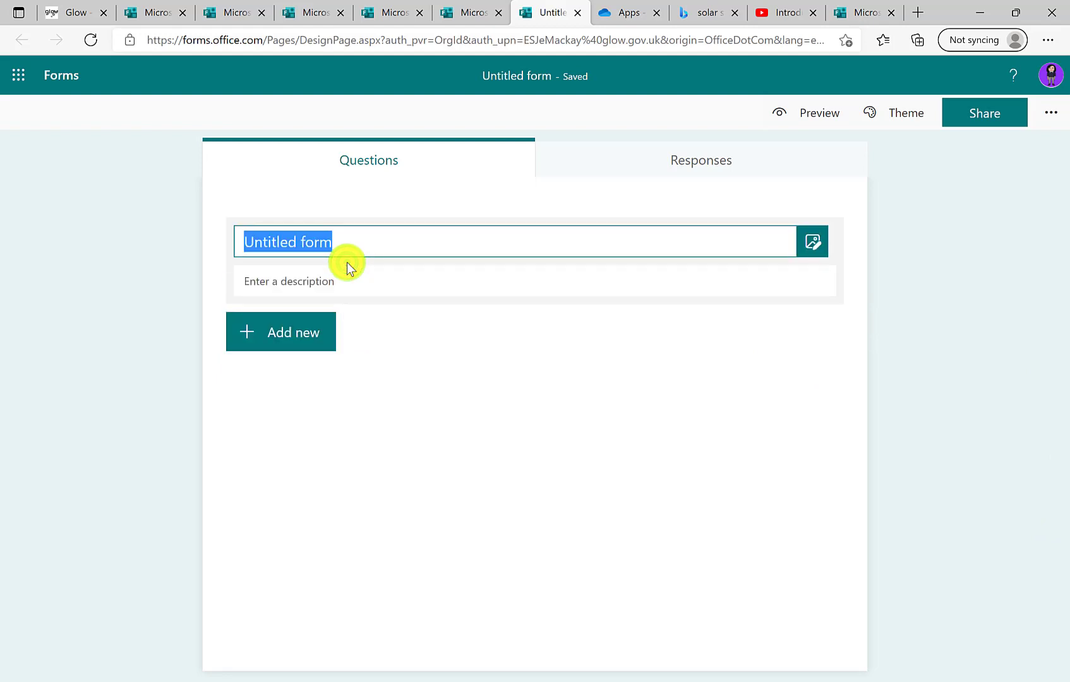
type("Our Project")
left_click(814, 244)
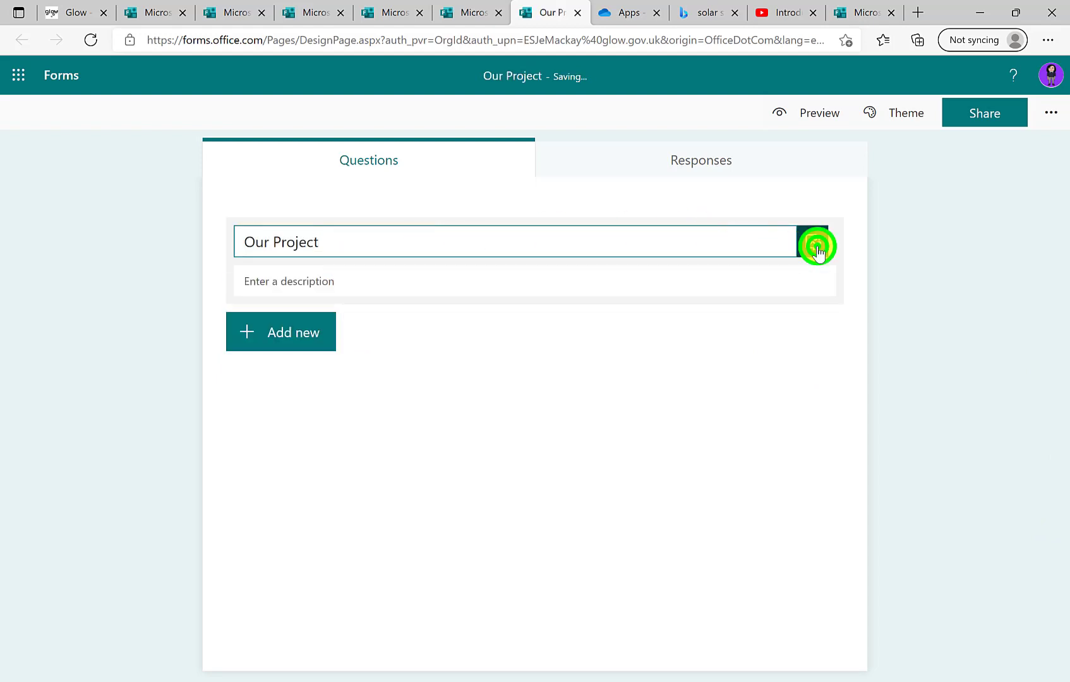
left_click(707, 217)
type("Space")
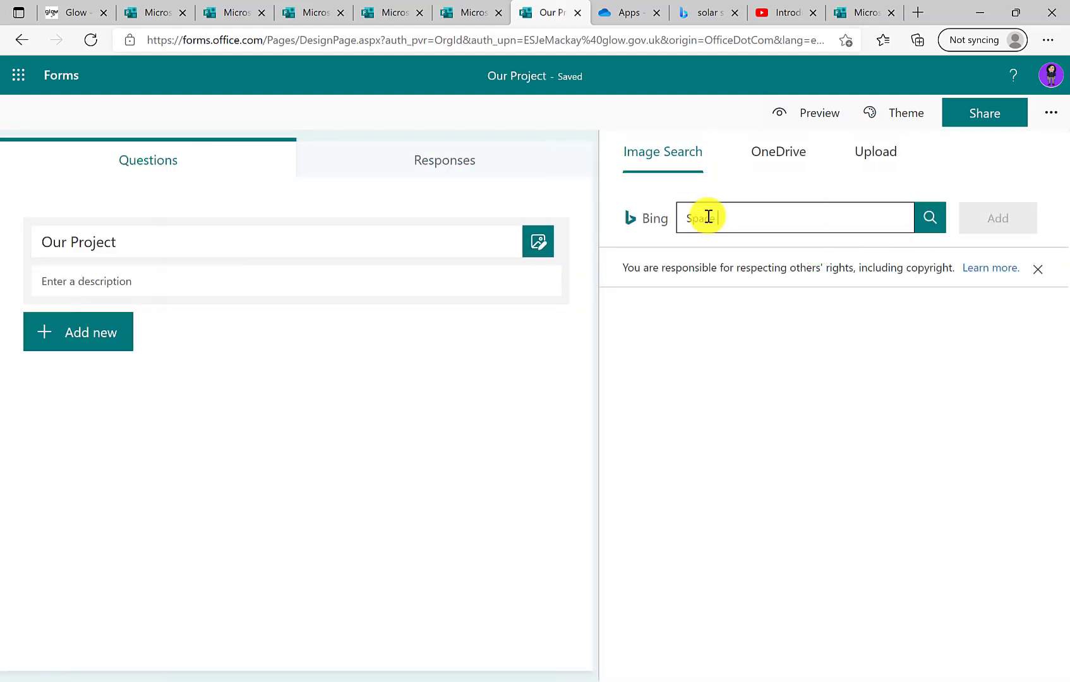
left_click(932, 218)
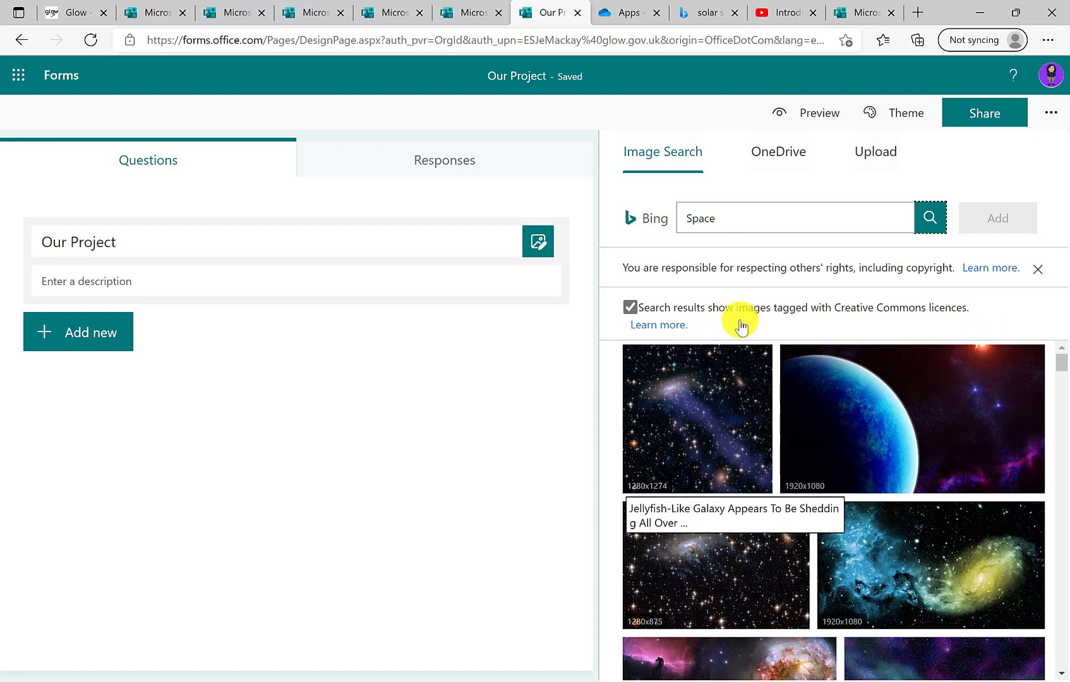
left_click(894, 430)
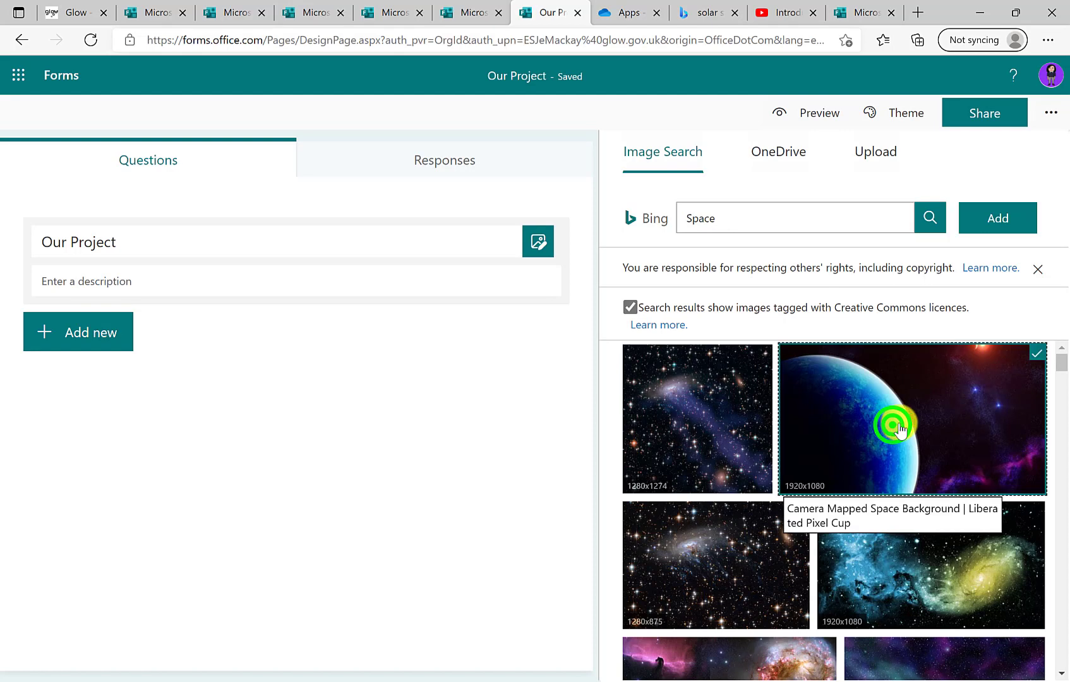
left_click(999, 216)
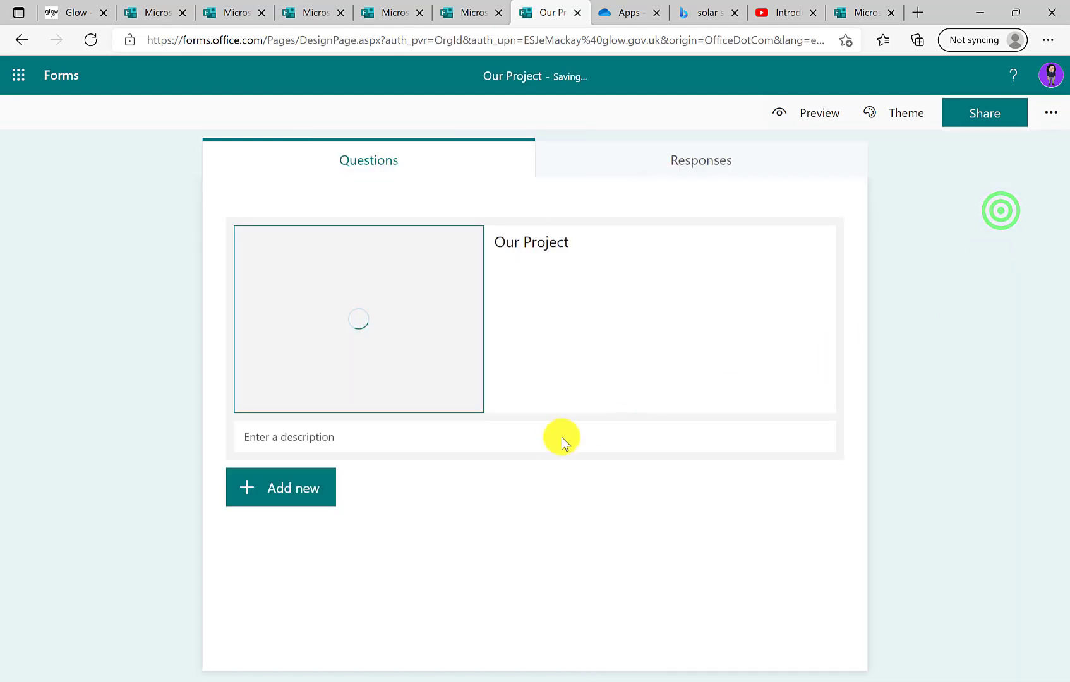
Enter "Learning Intention" as the form's description and show the question types that can be added
left_click(318, 432)
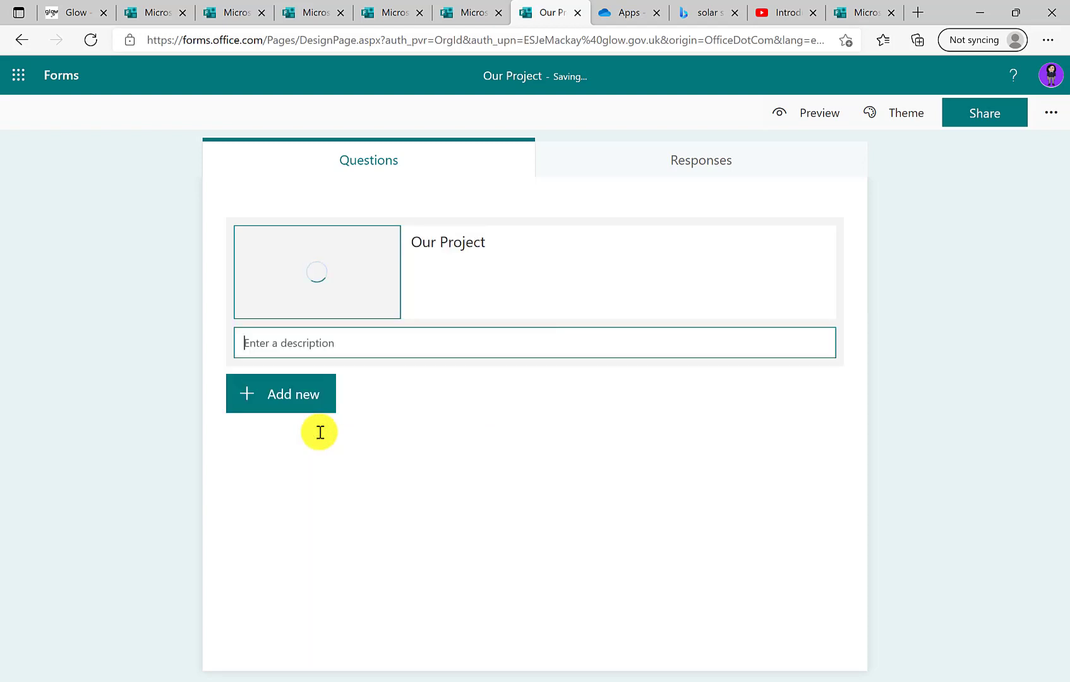
type("Lear")
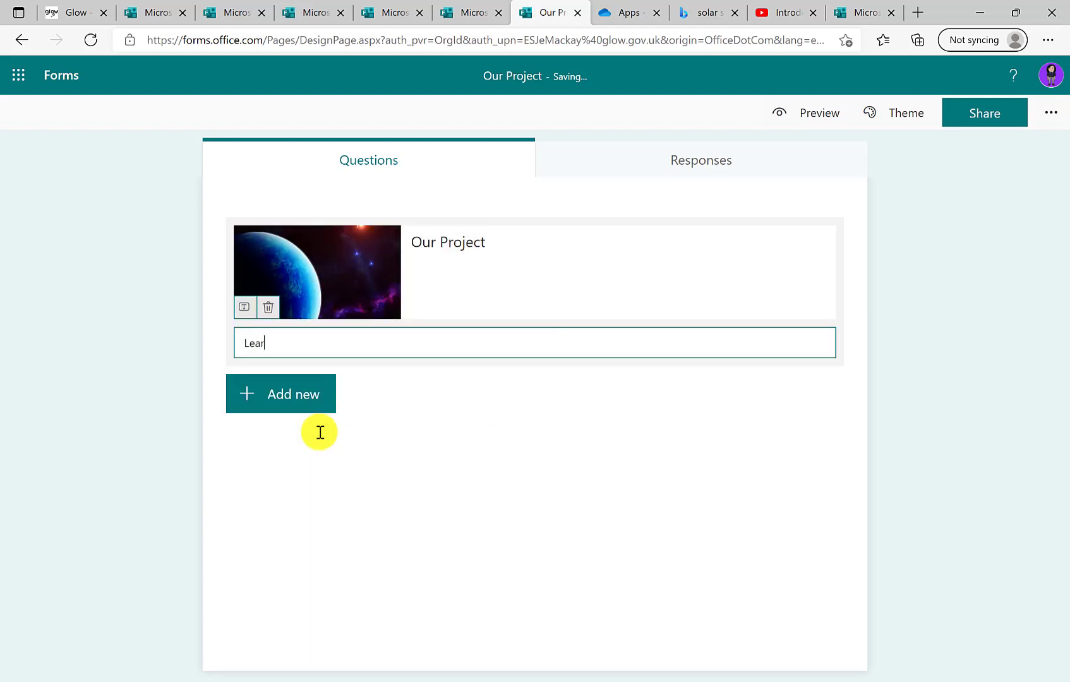
type("ning Intention")
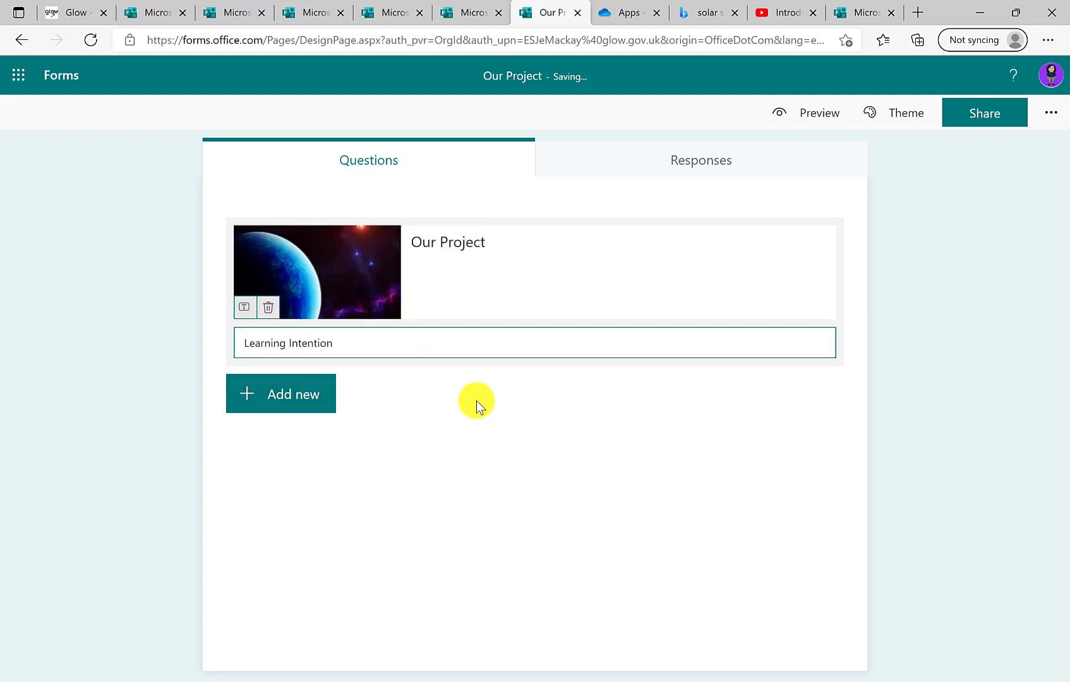
left_click(320, 411)
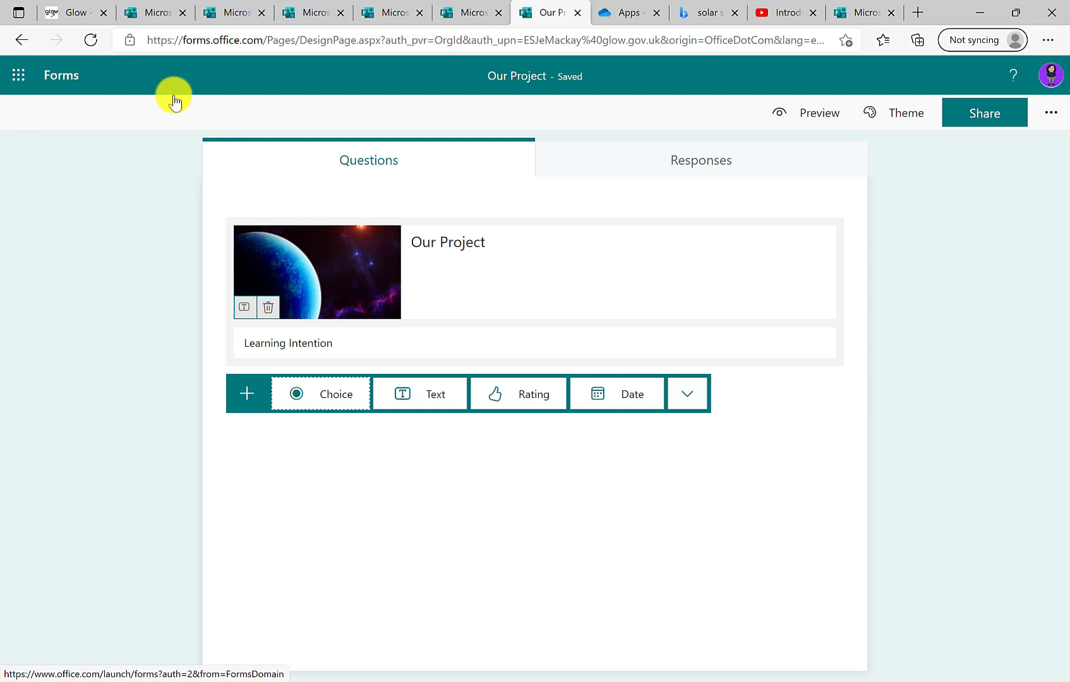
Apply the space scene theme with a telescope, rocket and globe to the form
left_click(900, 116)
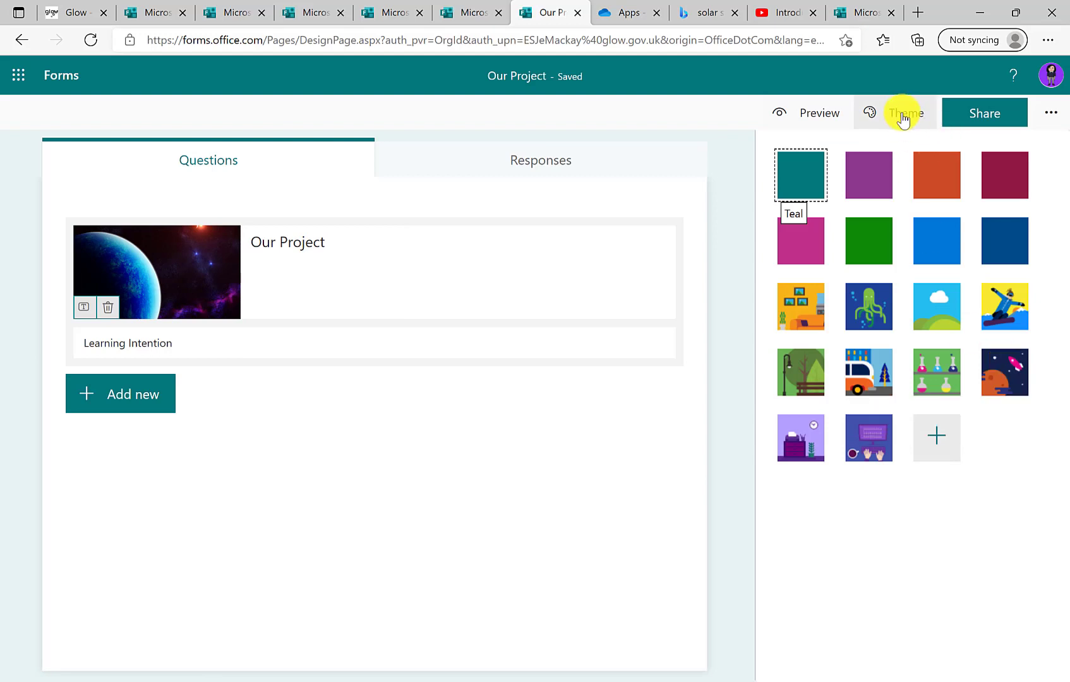
left_click(1021, 378)
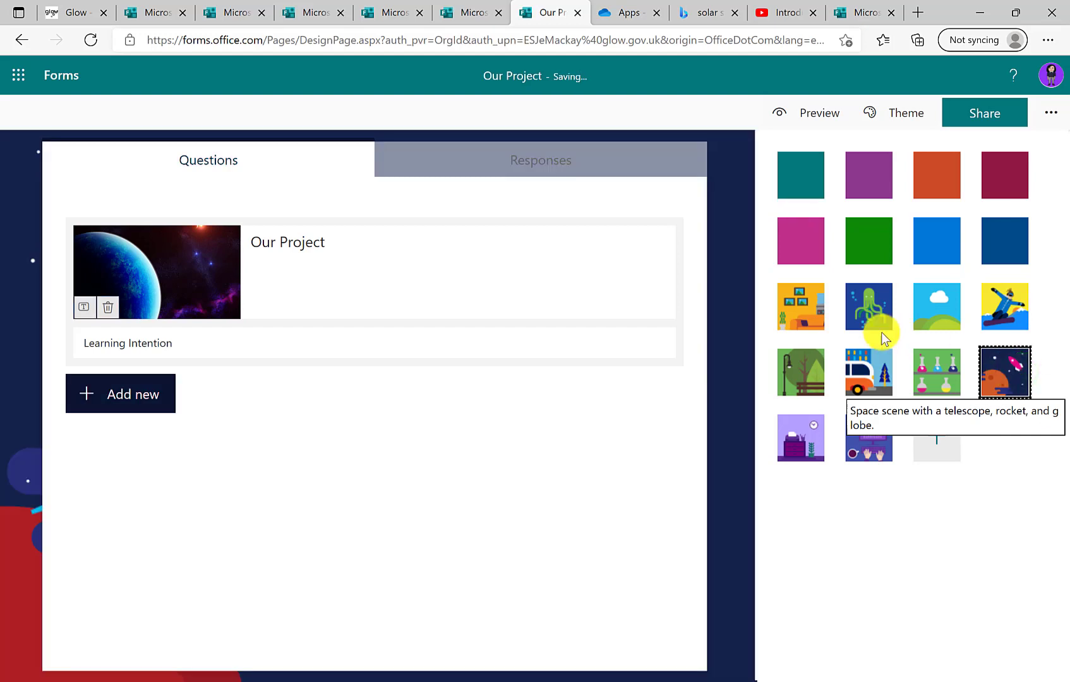
left_click(729, 372)
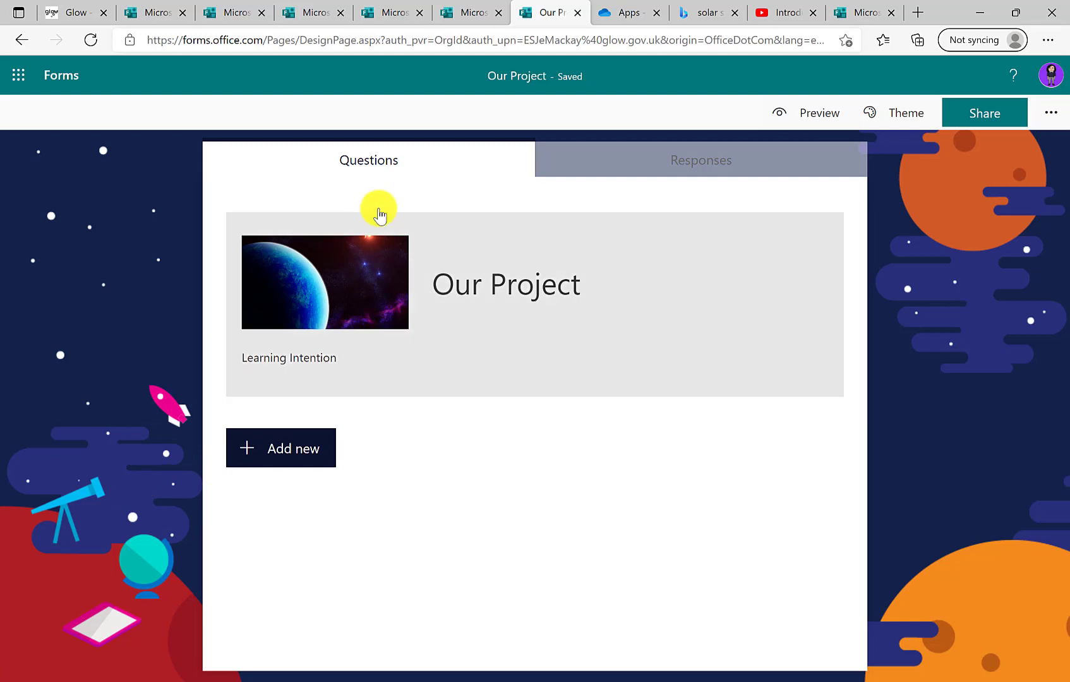
Try the plain dark red colour theme and look at the options for customising a theme
left_click(891, 114)
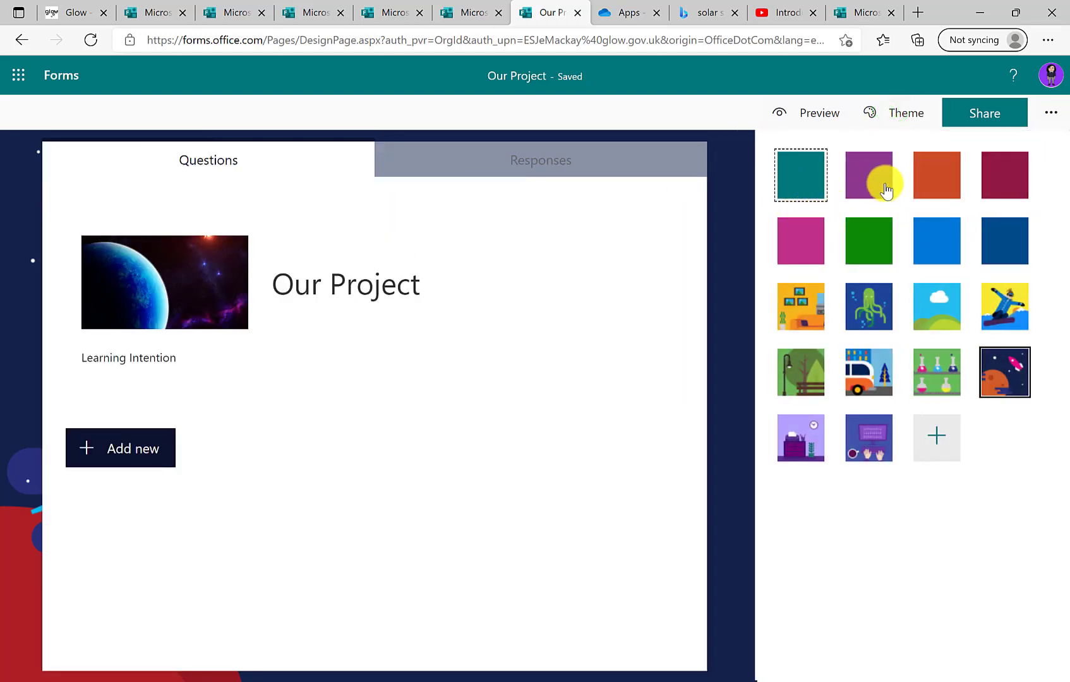
left_click(990, 182)
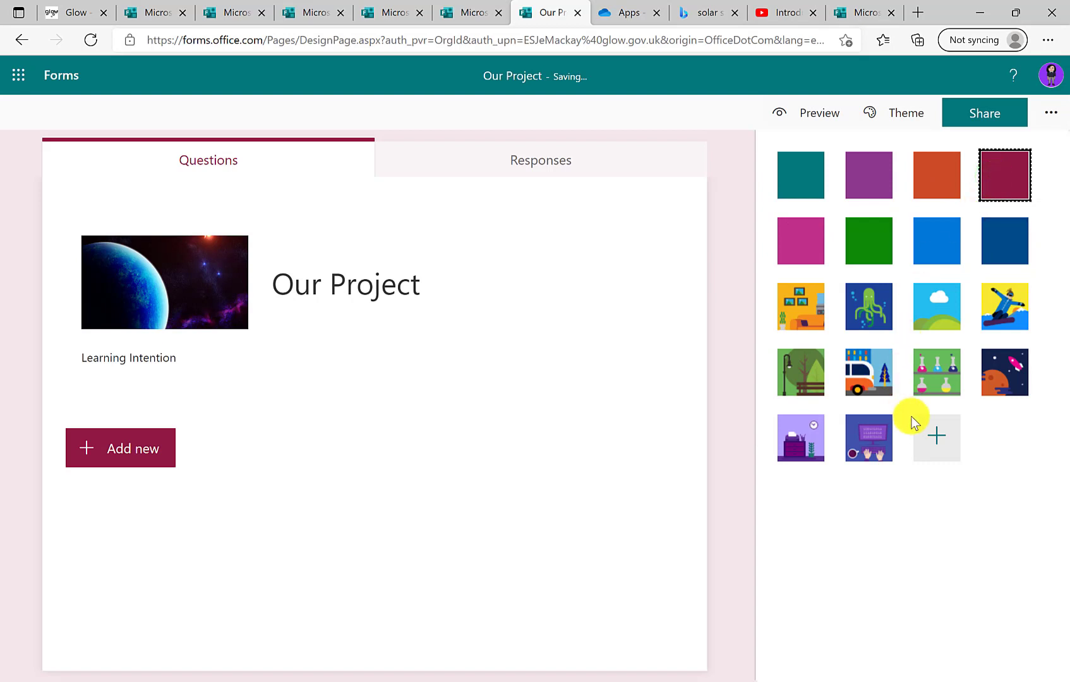
left_click(945, 442)
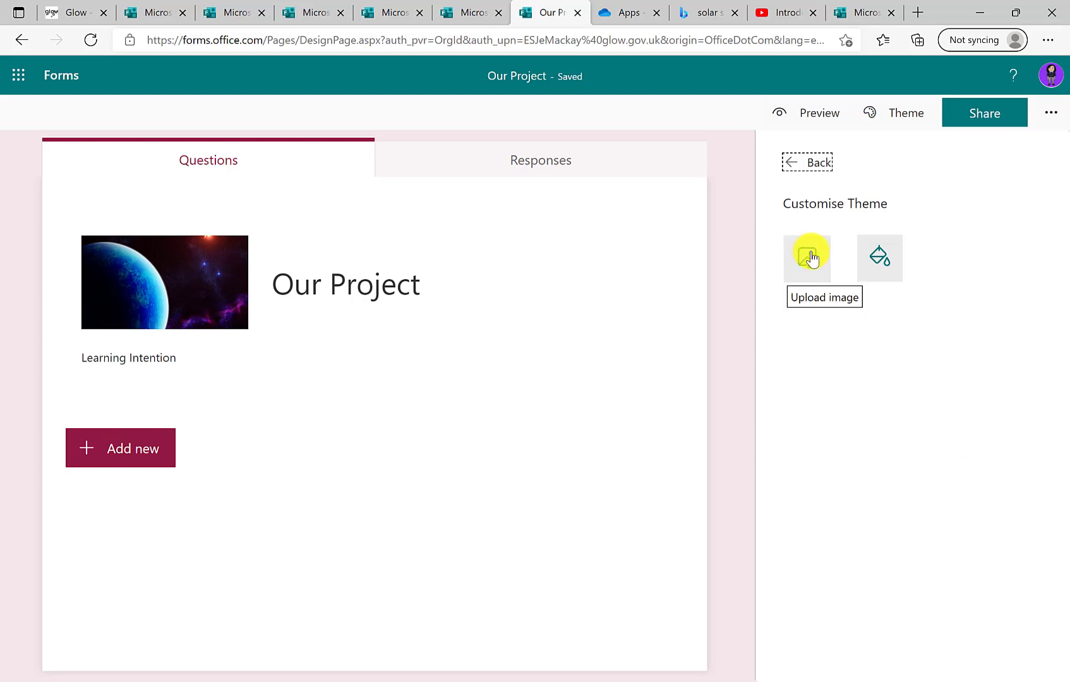
key("Escape")
Switch the form back to the space scene theme and close the theme choices
left_click(1004, 372)
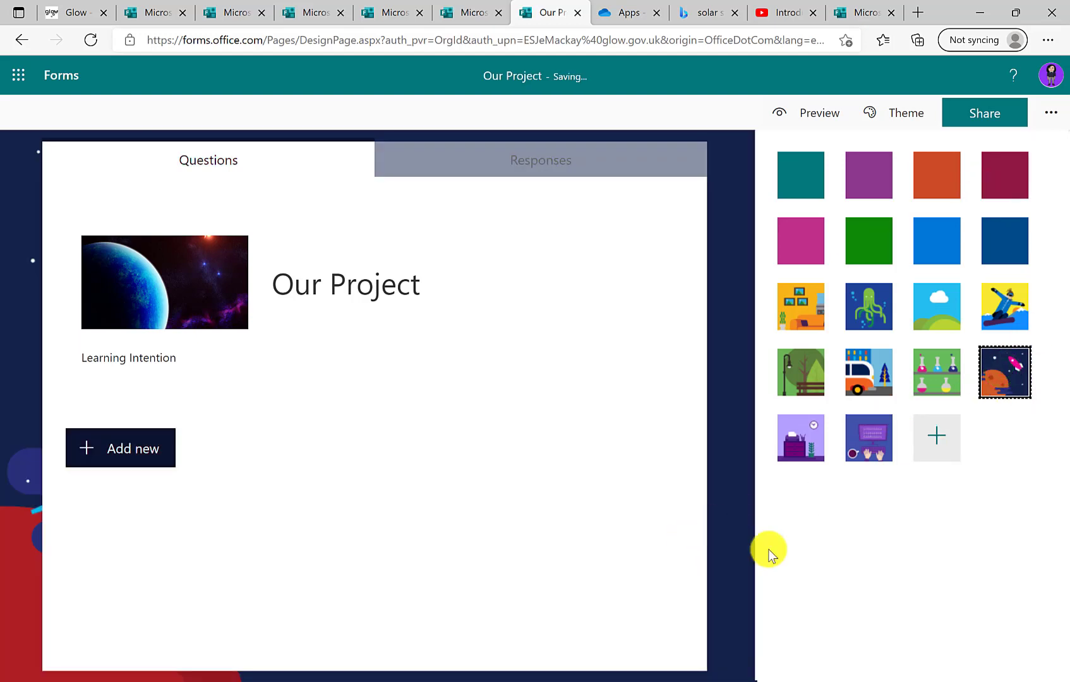
left_click(919, 528)
left_click(736, 430)
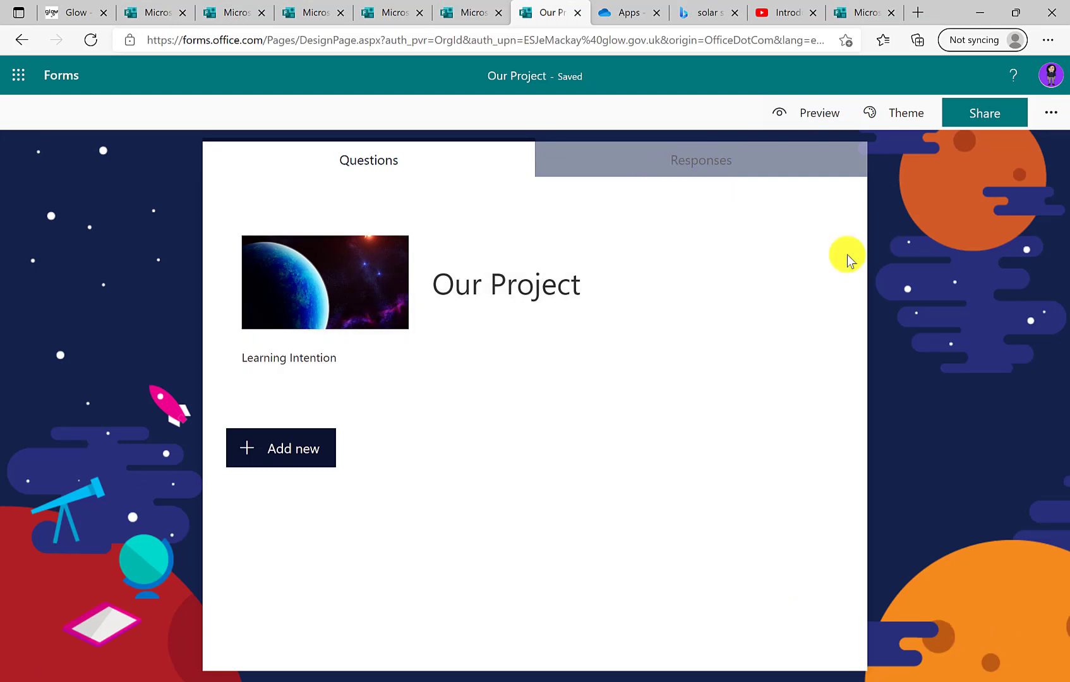
Preview the Our Project form in its computer and mobile layouts, and return to editing
left_click(824, 117)
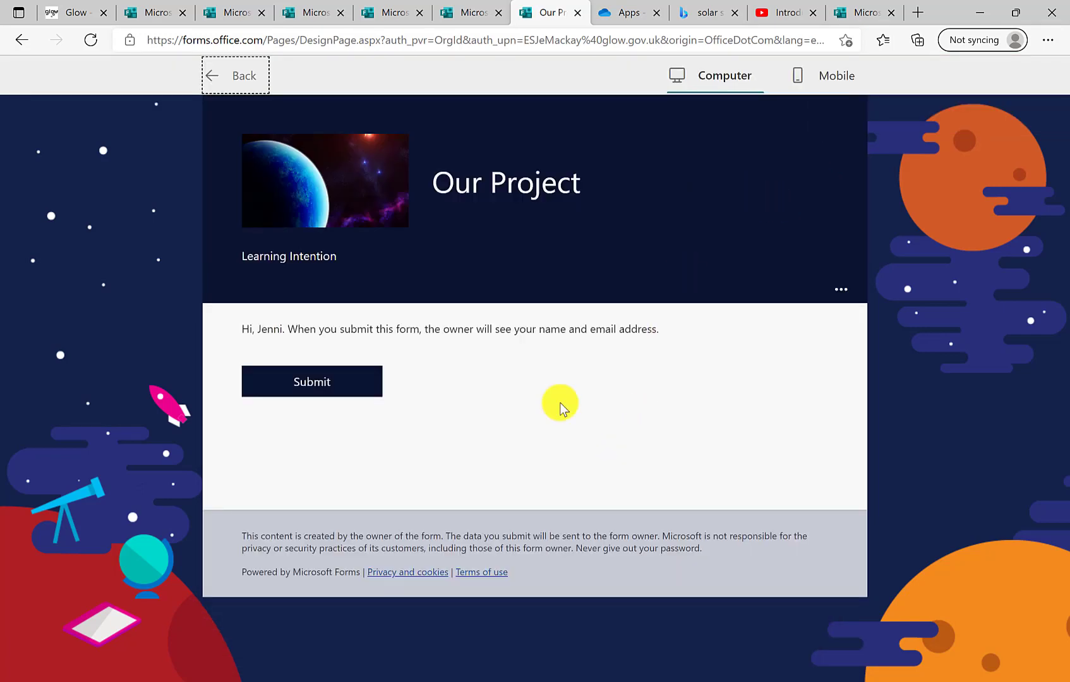
left_click(834, 77)
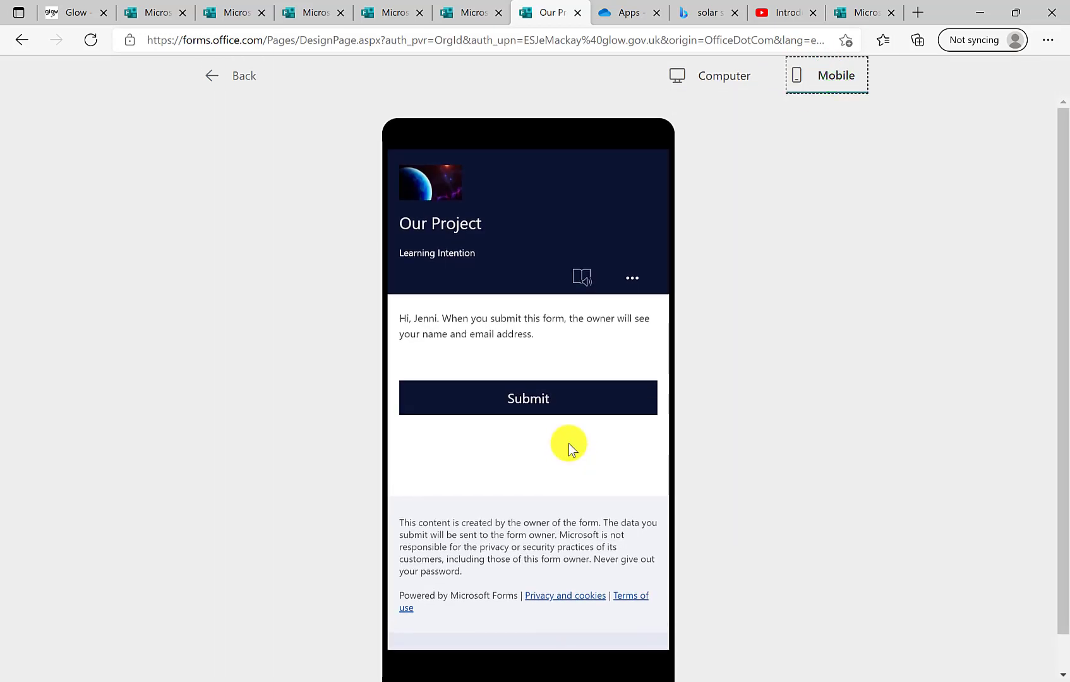
left_click(229, 78)
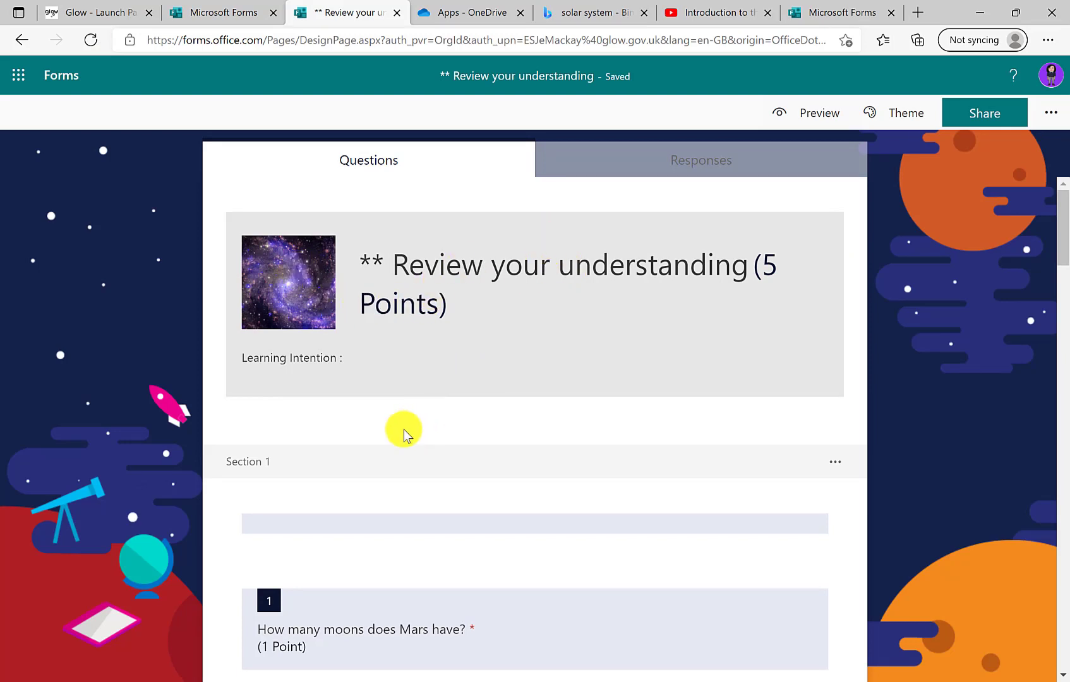
Add a choice question at the end of the form reading "What is the incorrect planet" with the options Pluto and Neptune
scroll(361, 471, "down", 6)
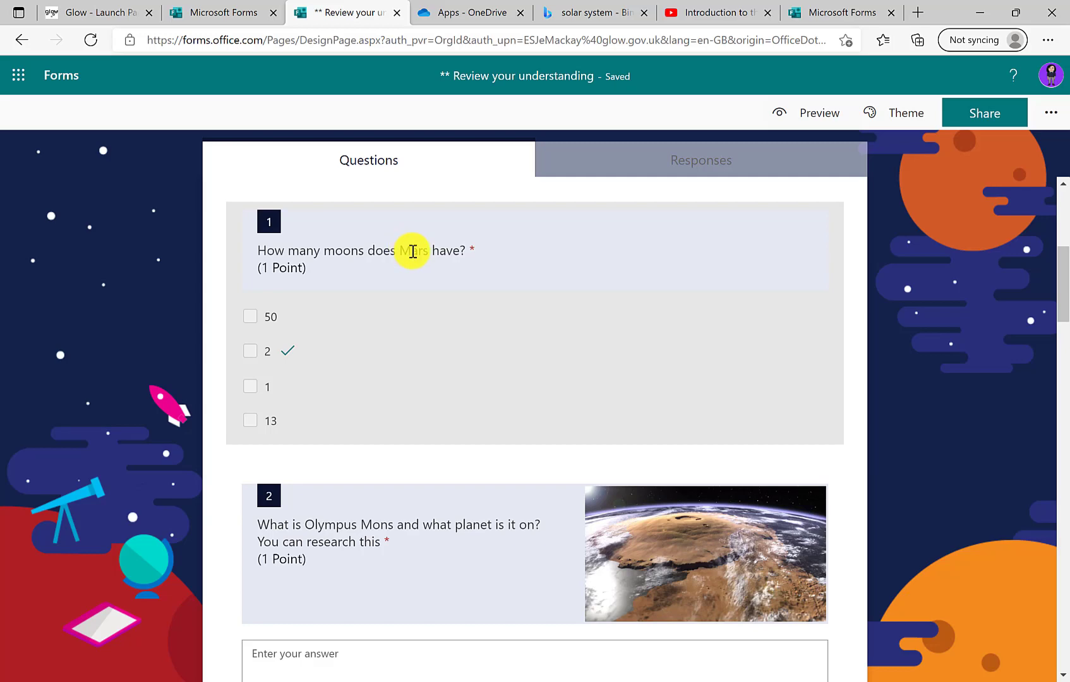
scroll(416, 340, "down", 14)
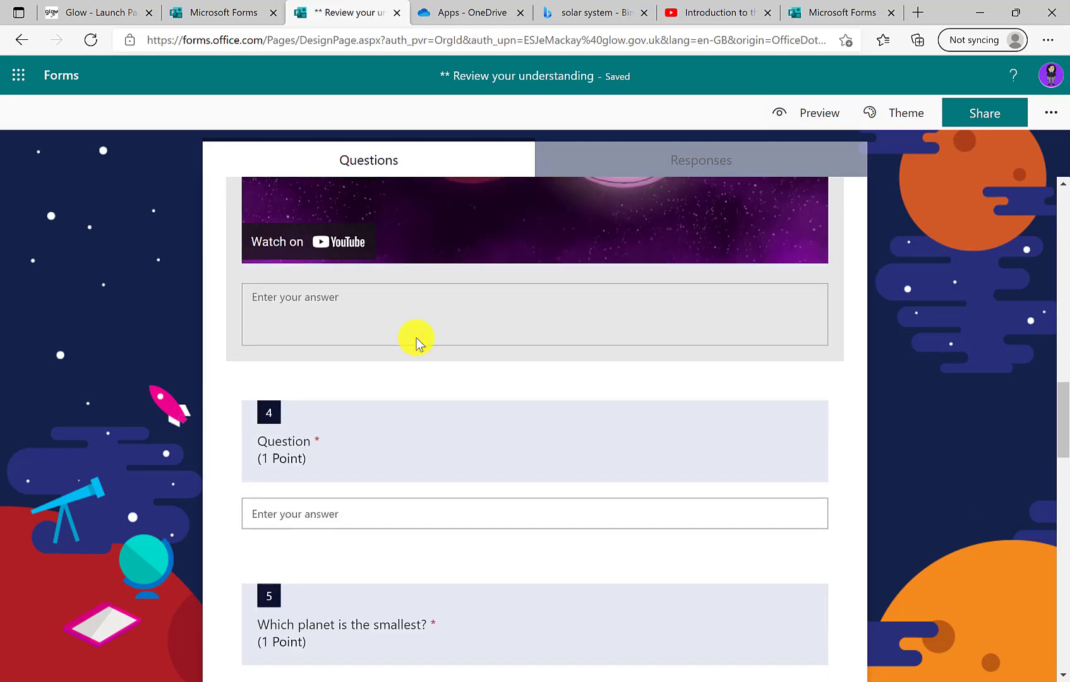
scroll(417, 338, "down", 20)
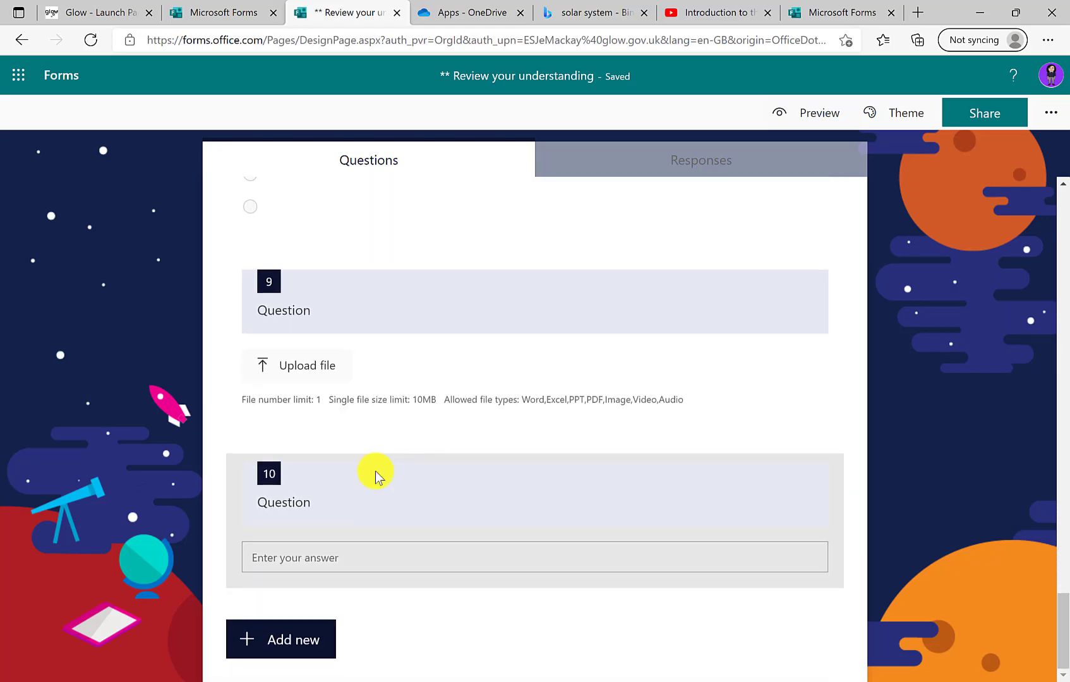
left_click(307, 643)
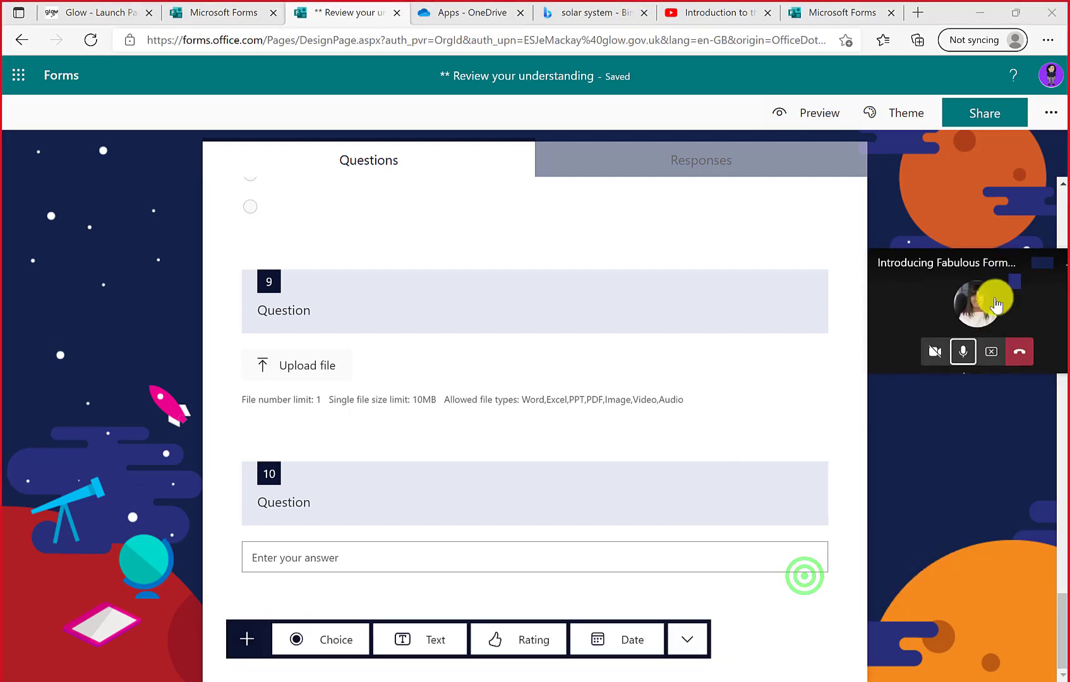
left_click(352, 641)
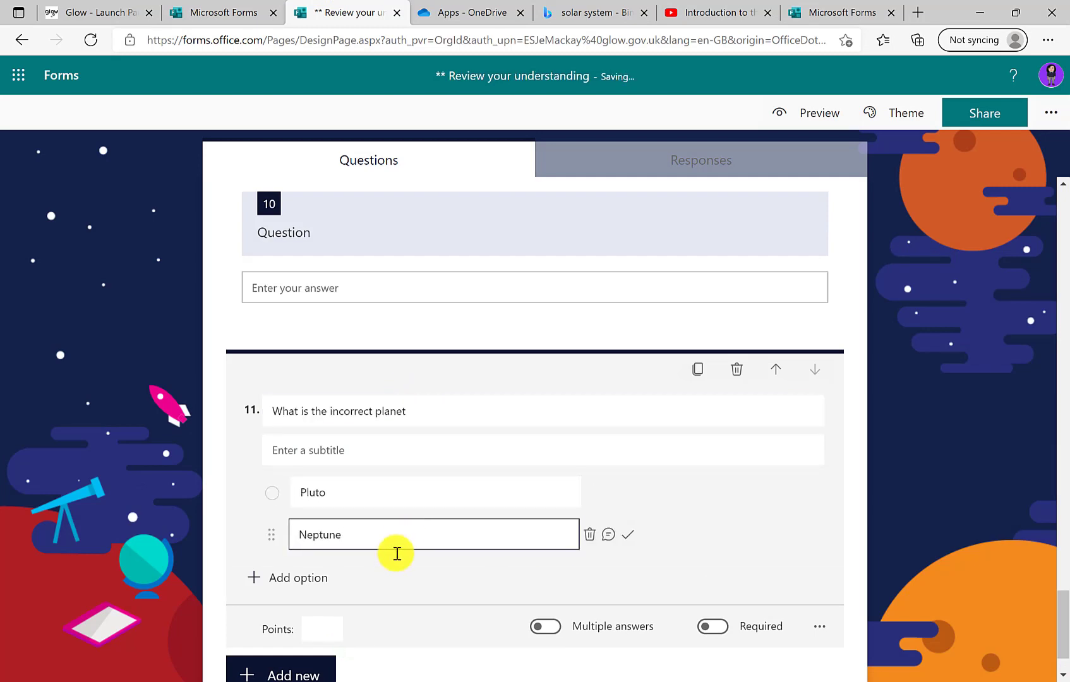
left_click(656, 591)
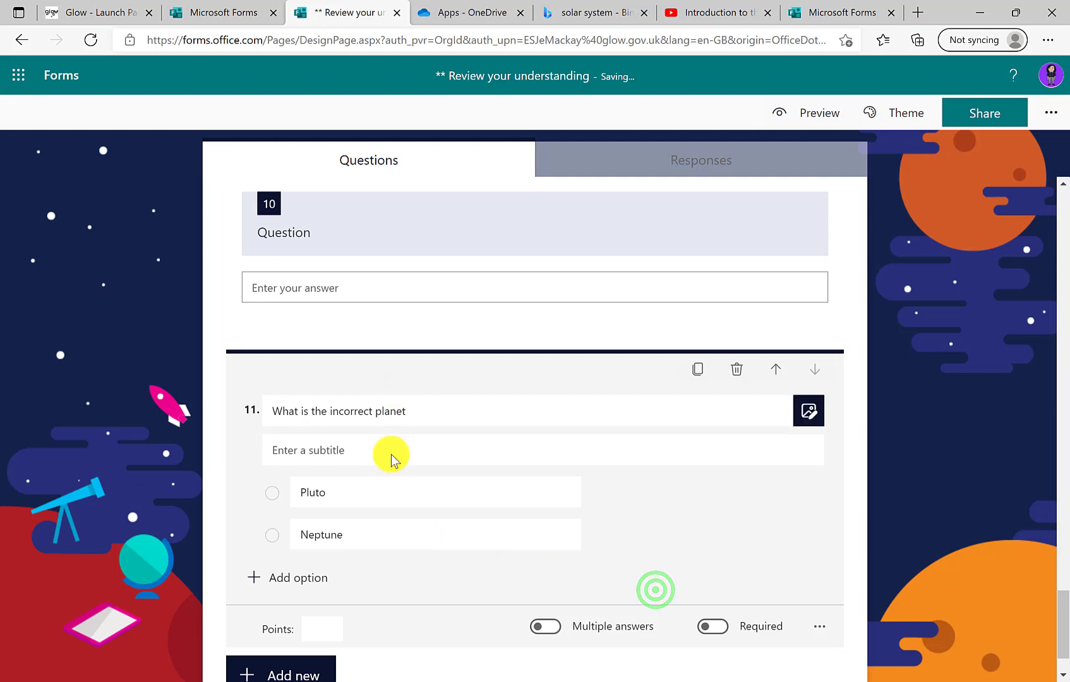
Try the Multiple answers and Required settings on the incorrect planet question, switching each one off again
left_click(545, 629)
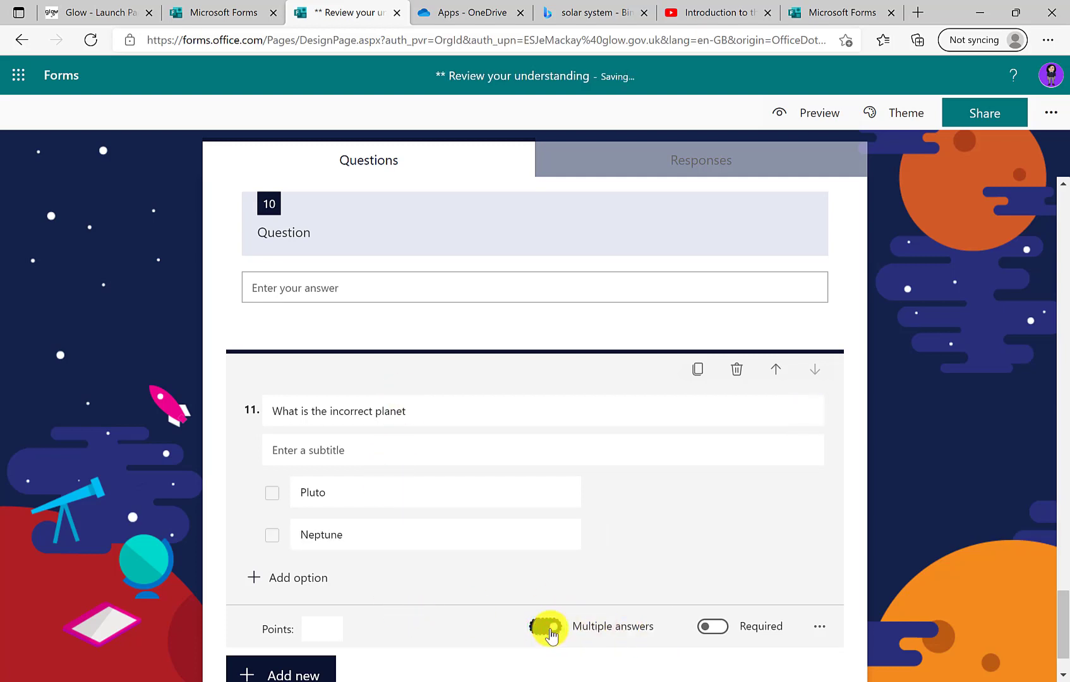
left_click(550, 632)
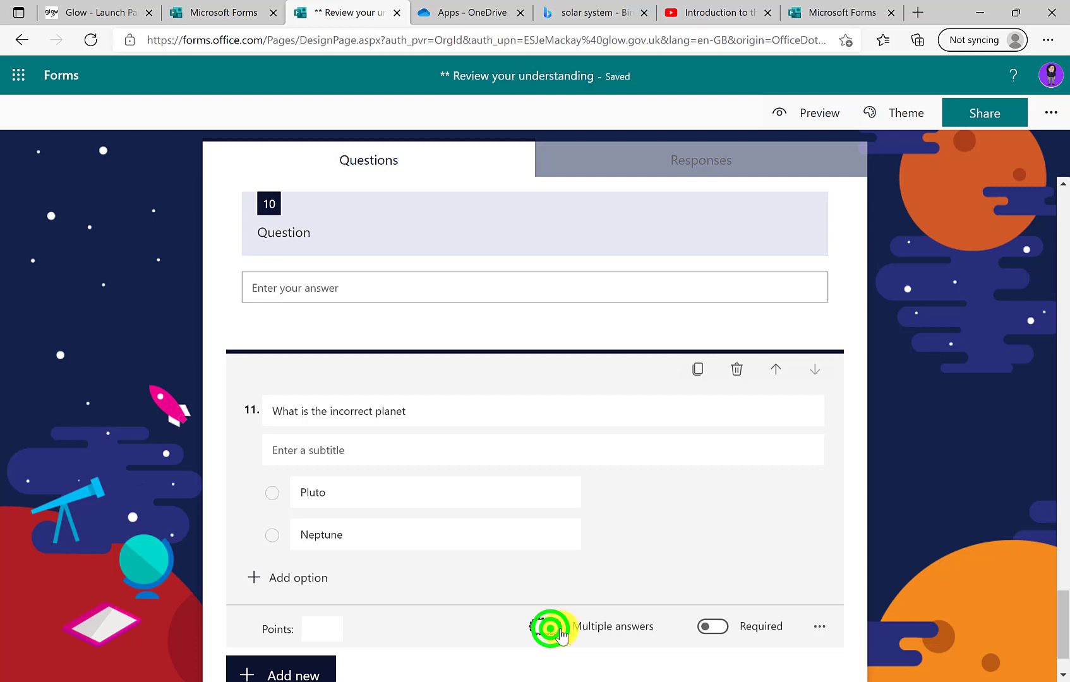
left_click(720, 628)
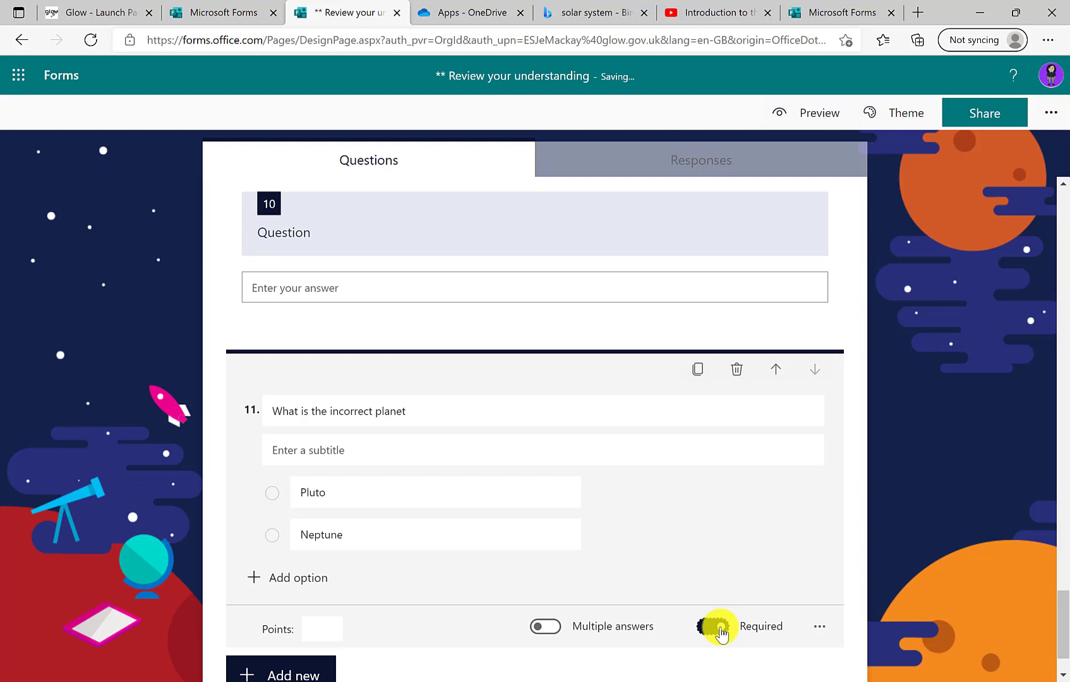
left_click(720, 628)
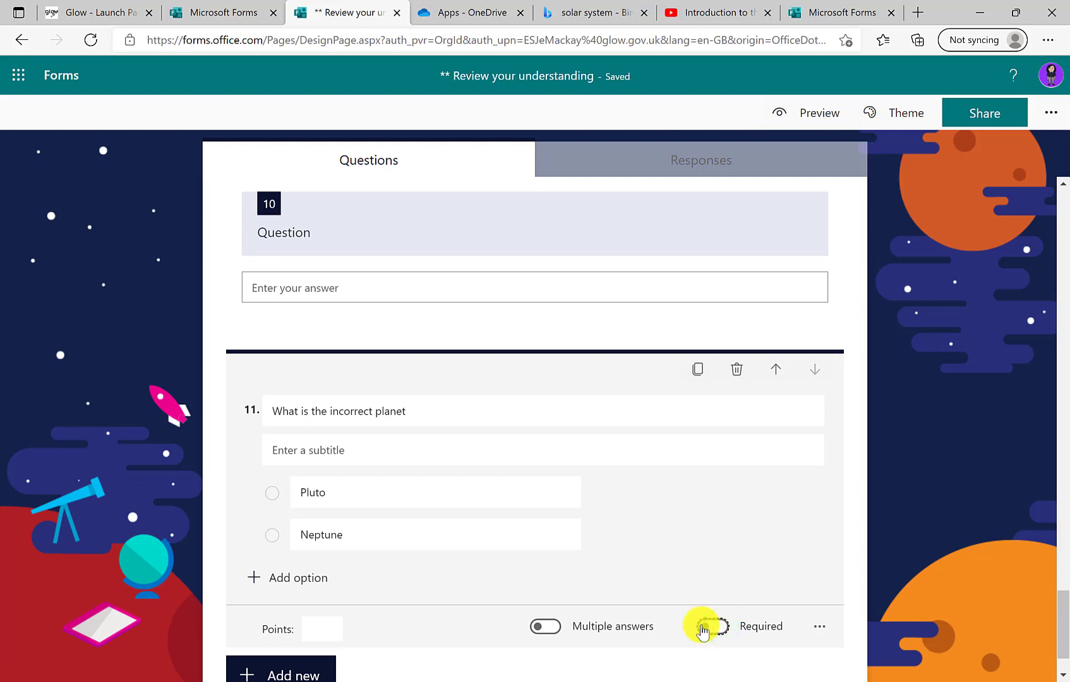
Insert a text question directly below question 3, set it to Long answer and select its title text
scroll(700, 628, "up", 15)
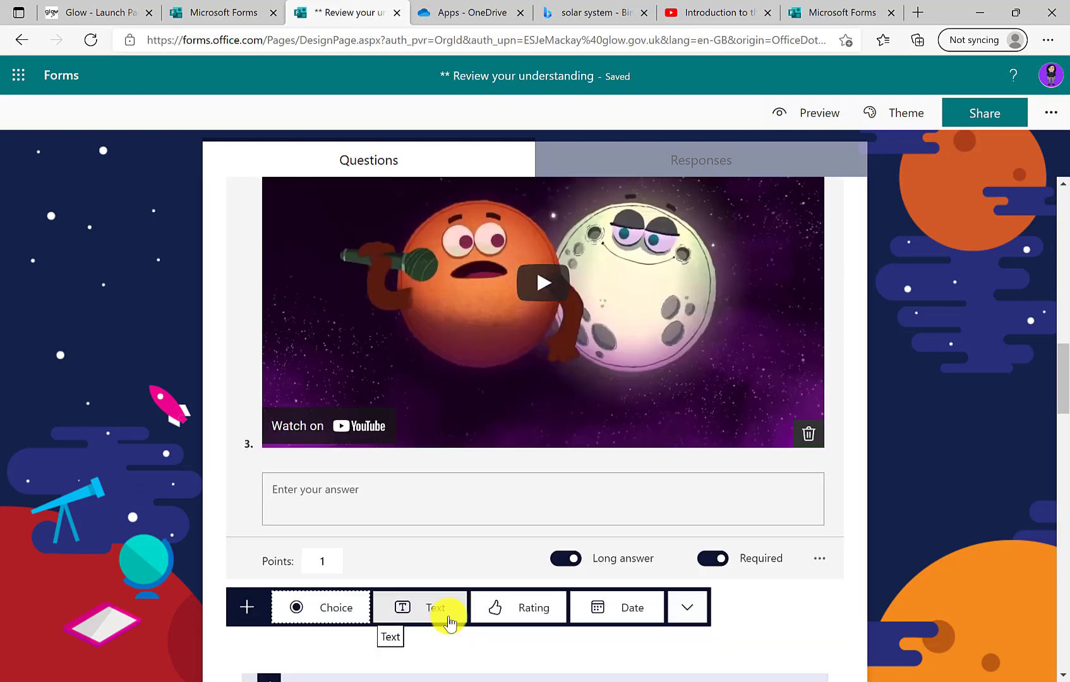
left_click(448, 622)
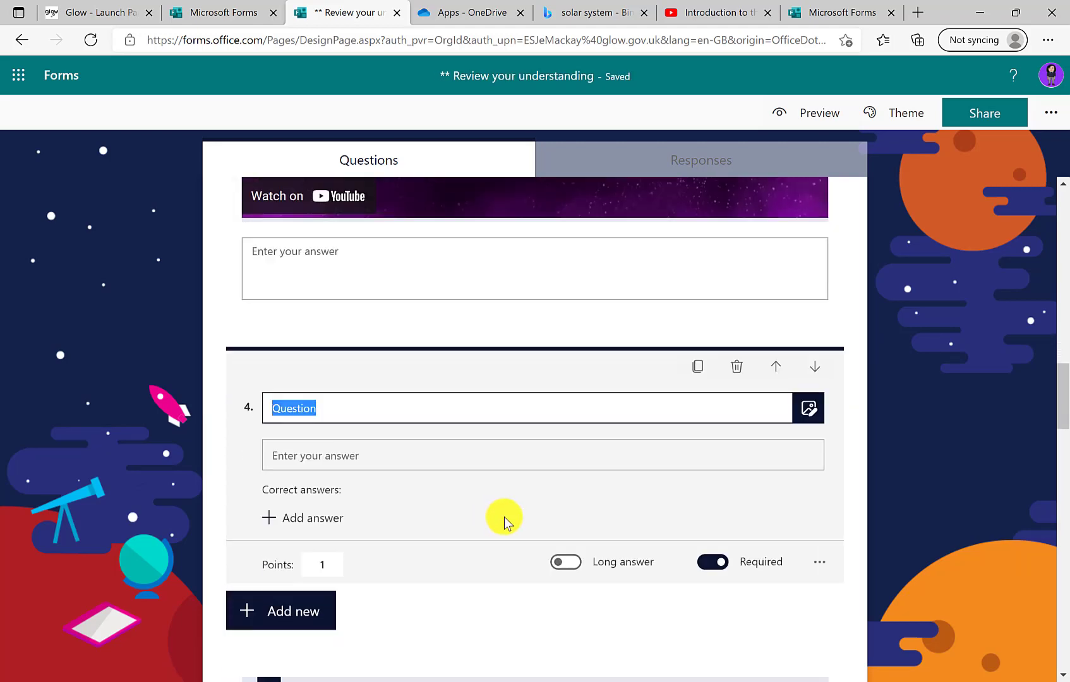
left_click(565, 537)
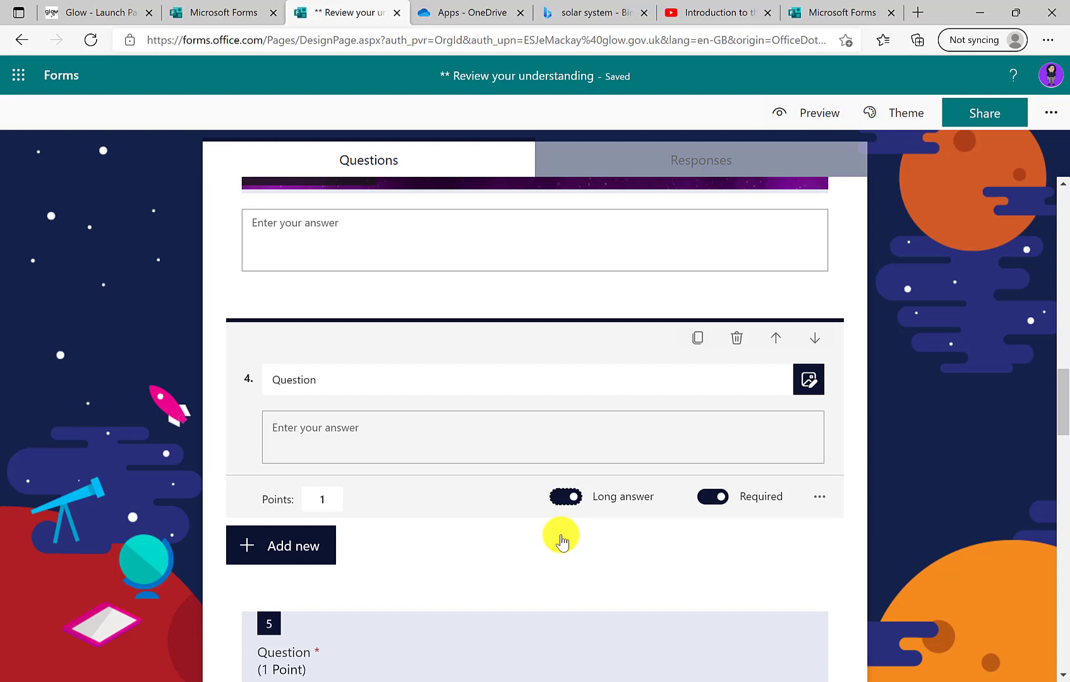
double_click(363, 379)
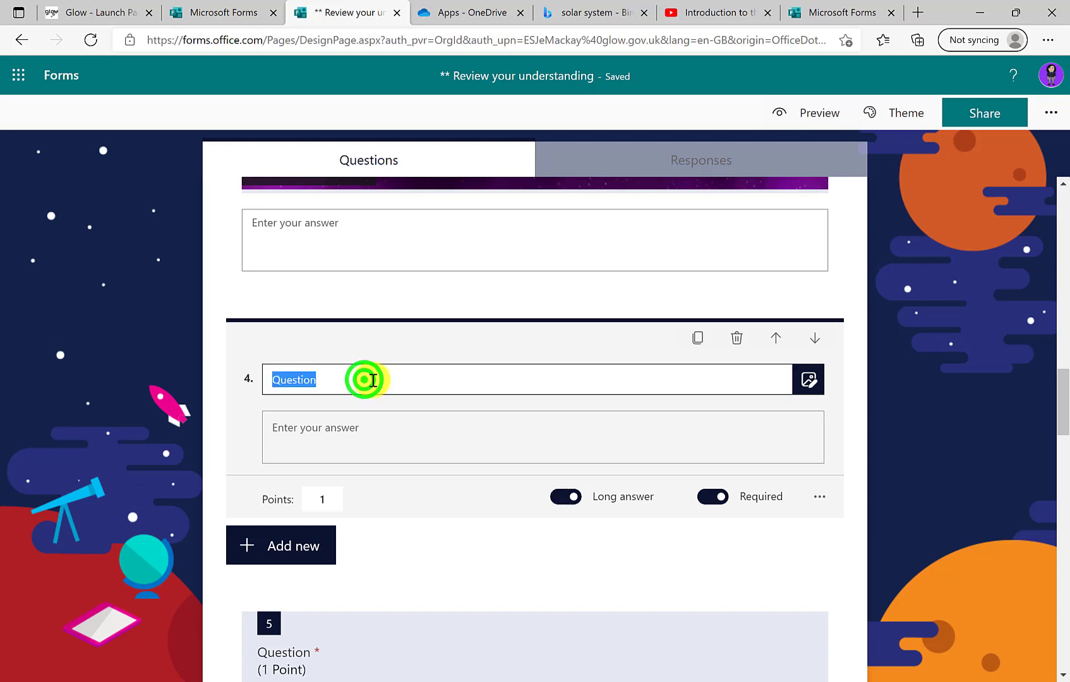
Open video insertion for question 4 and copy the share link of the YouTube video Introduction to the Solar System: Crash Course Astronomy #9
left_click(809, 381)
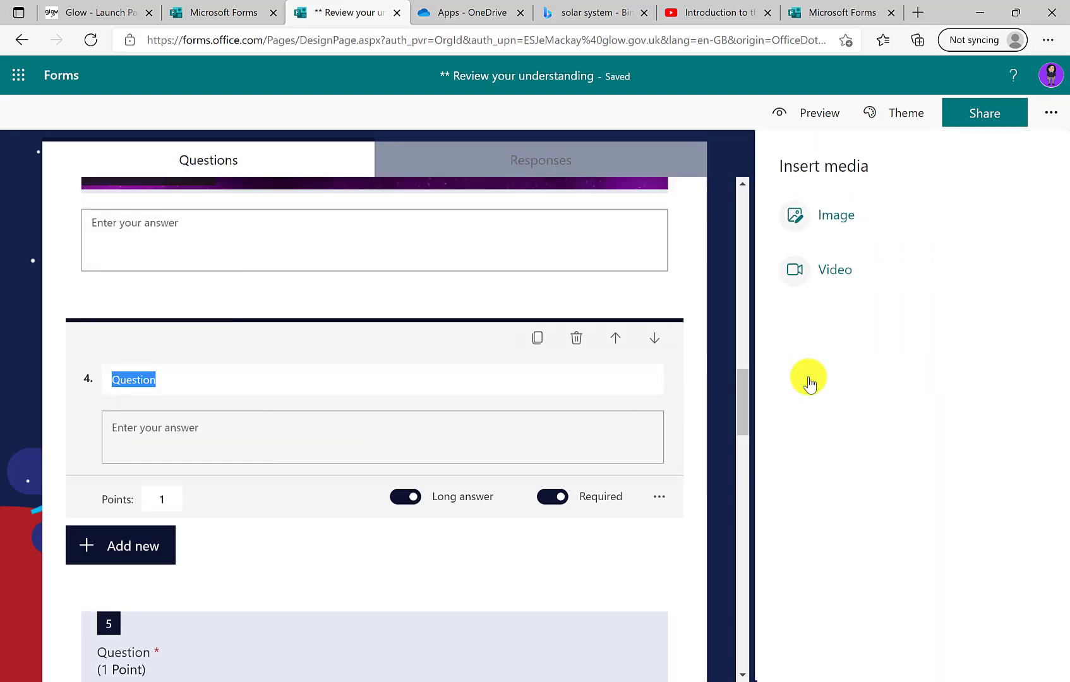
left_click(838, 268)
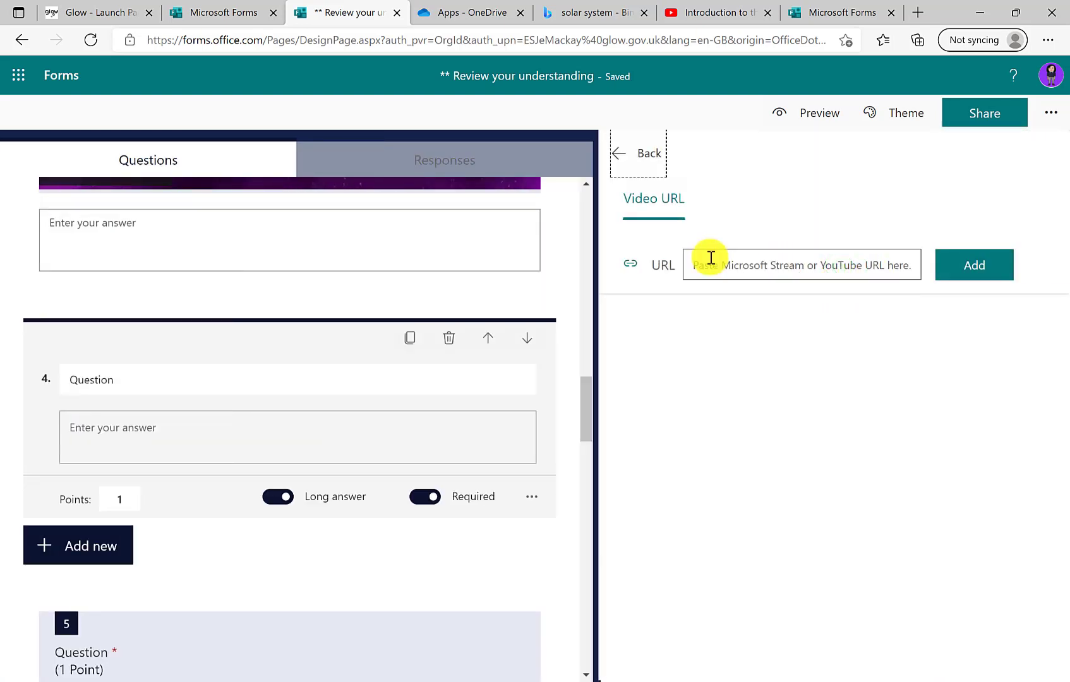
left_click(906, 264)
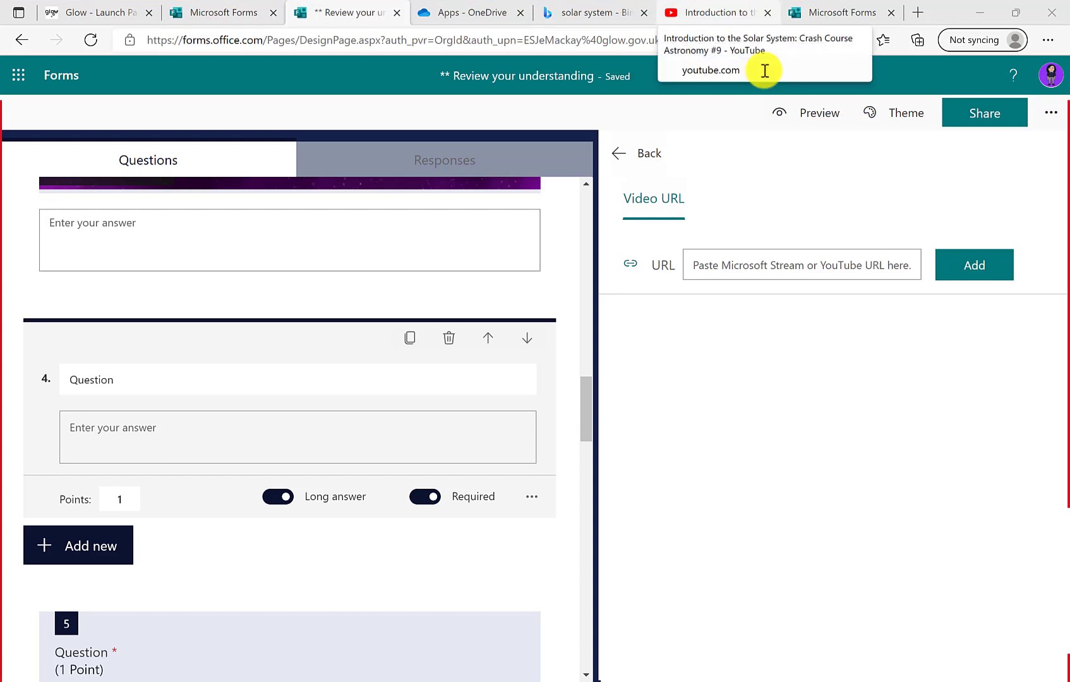
left_click(731, 13)
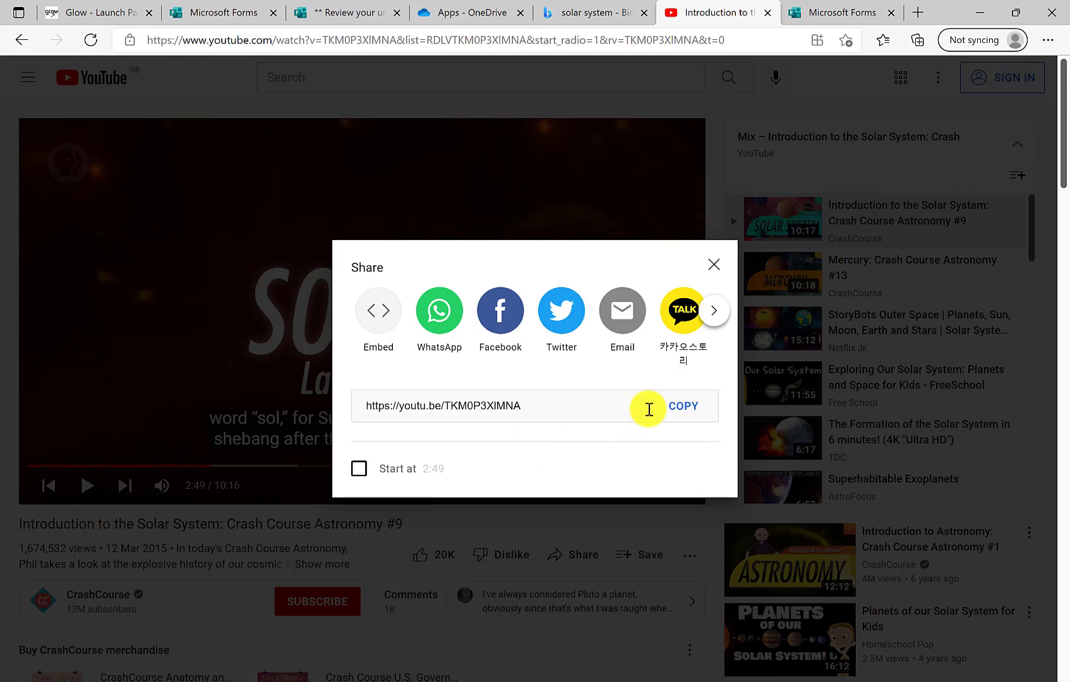
left_click(683, 408)
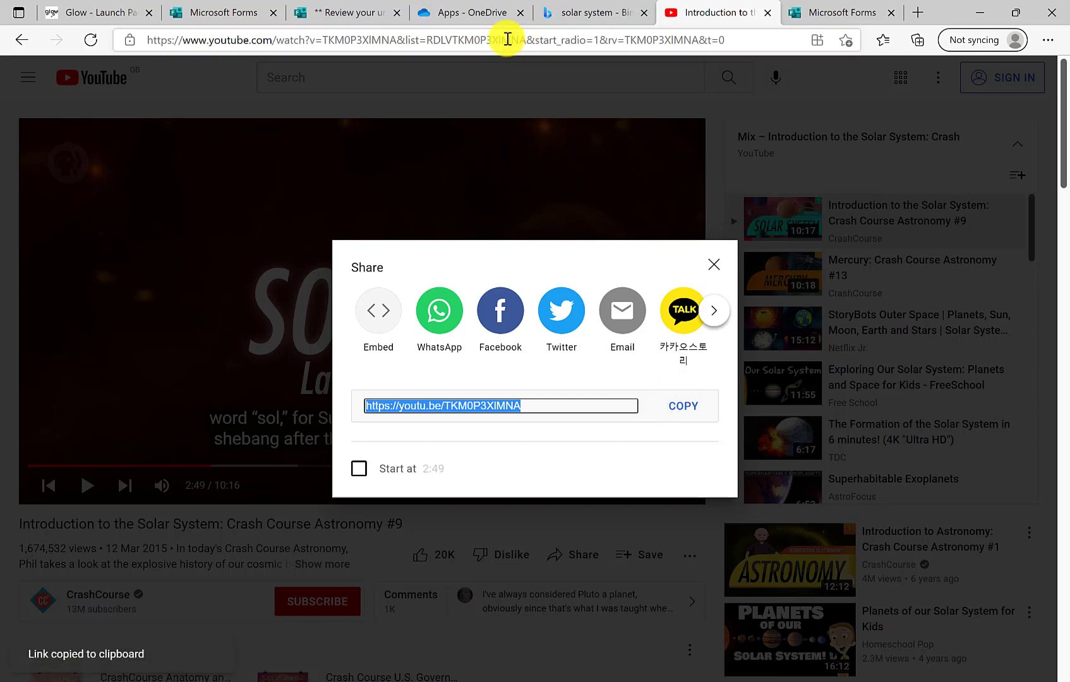
Return to the Review your understanding form and add the copied YouTube video link to question 4
left_click(806, 13)
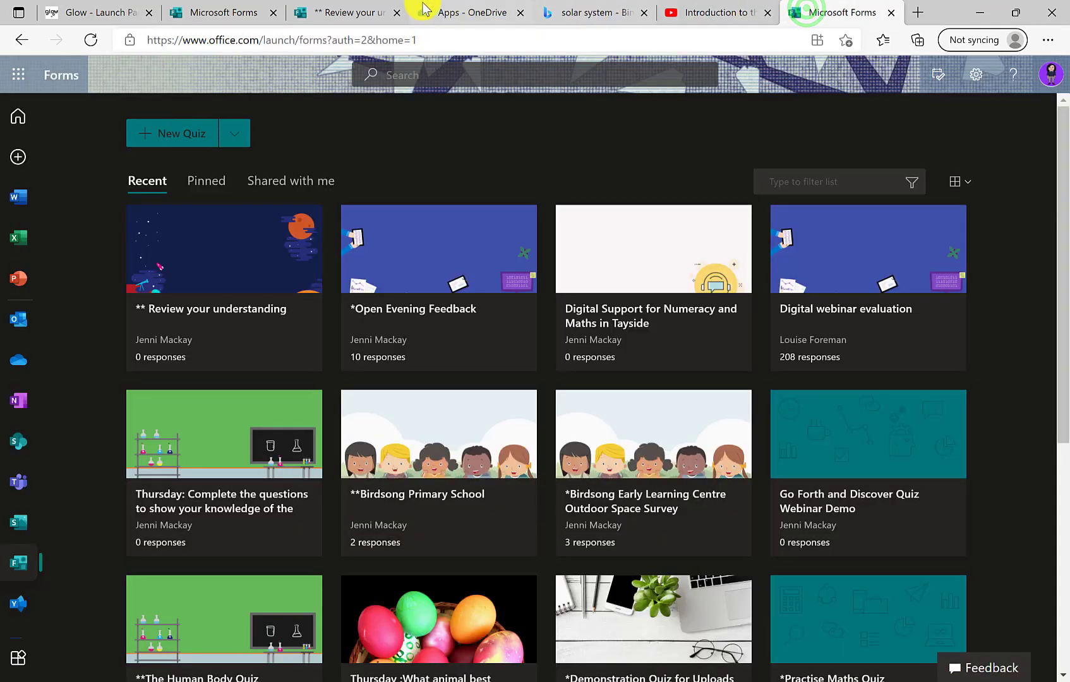
left_click(337, 11)
left_click(797, 264)
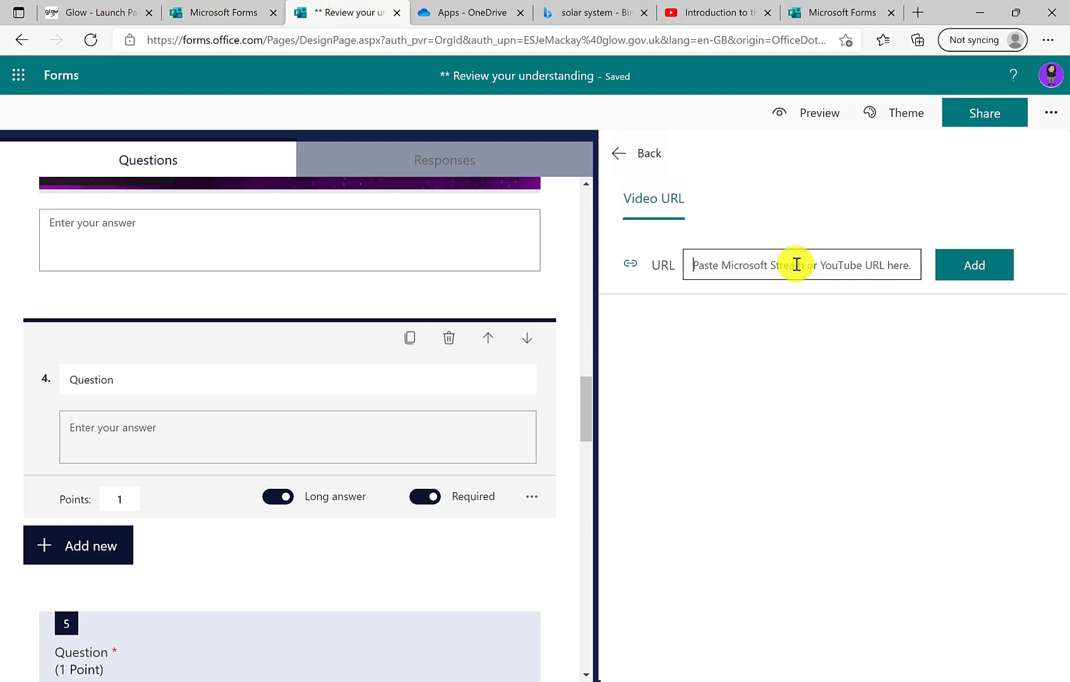
key("ctrl+v")
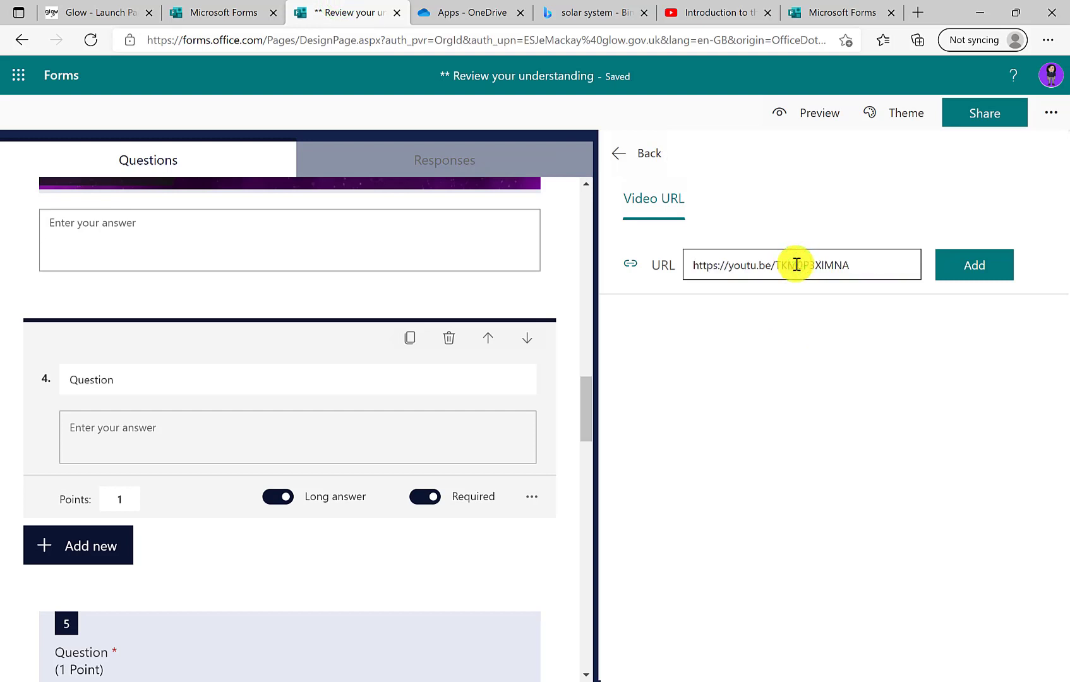
left_click(989, 267)
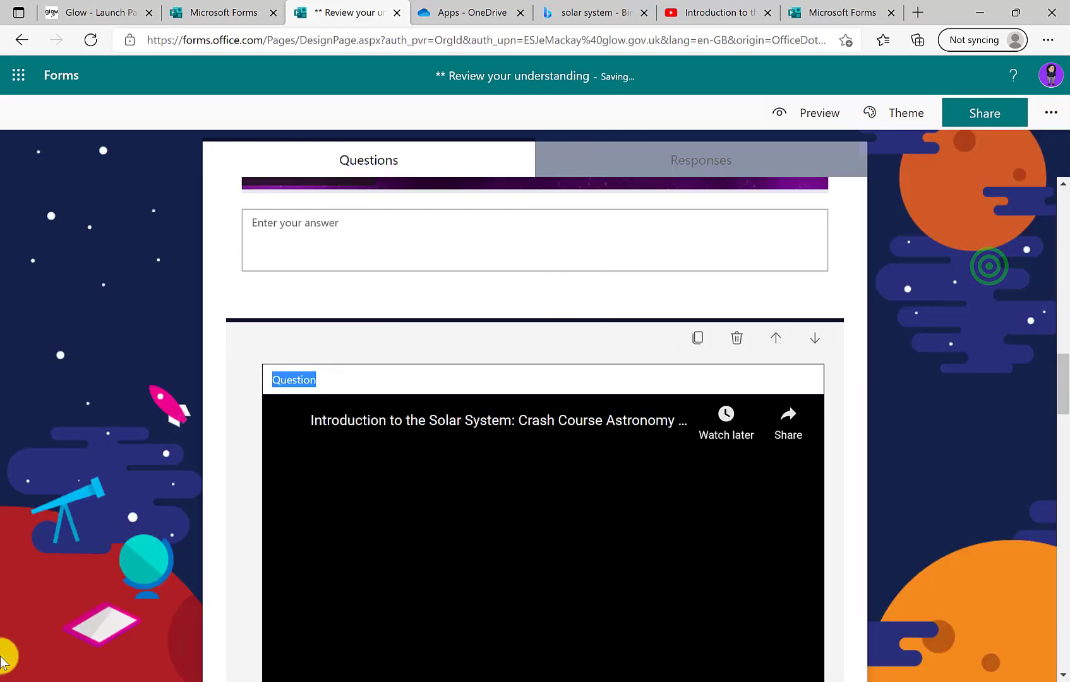
scroll(588, 511, "down", 2)
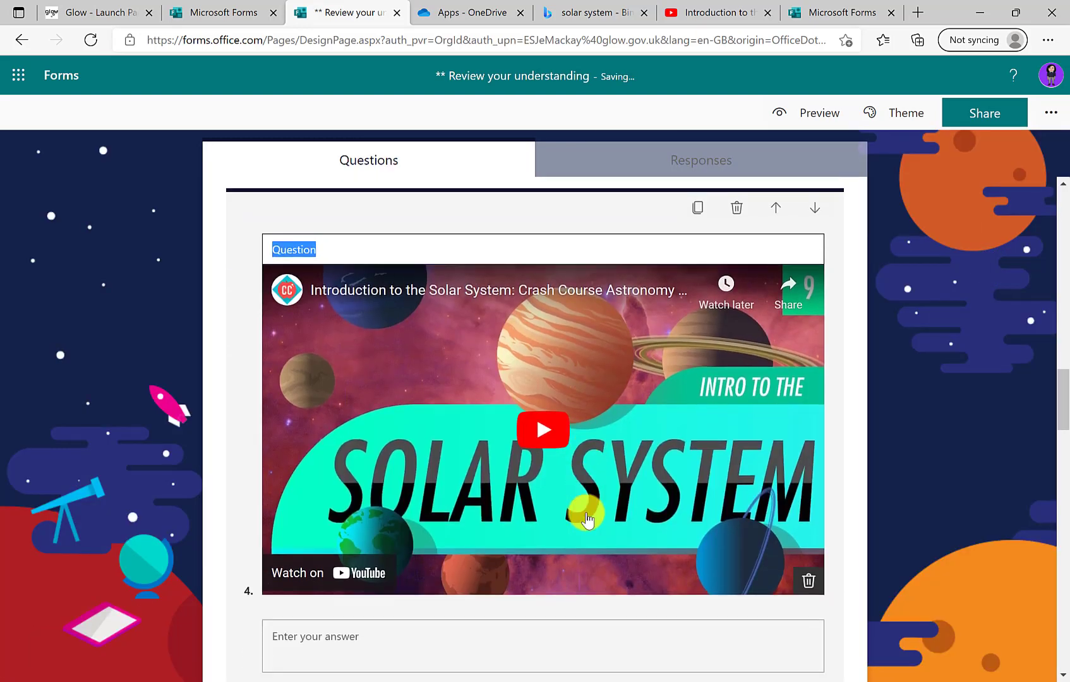
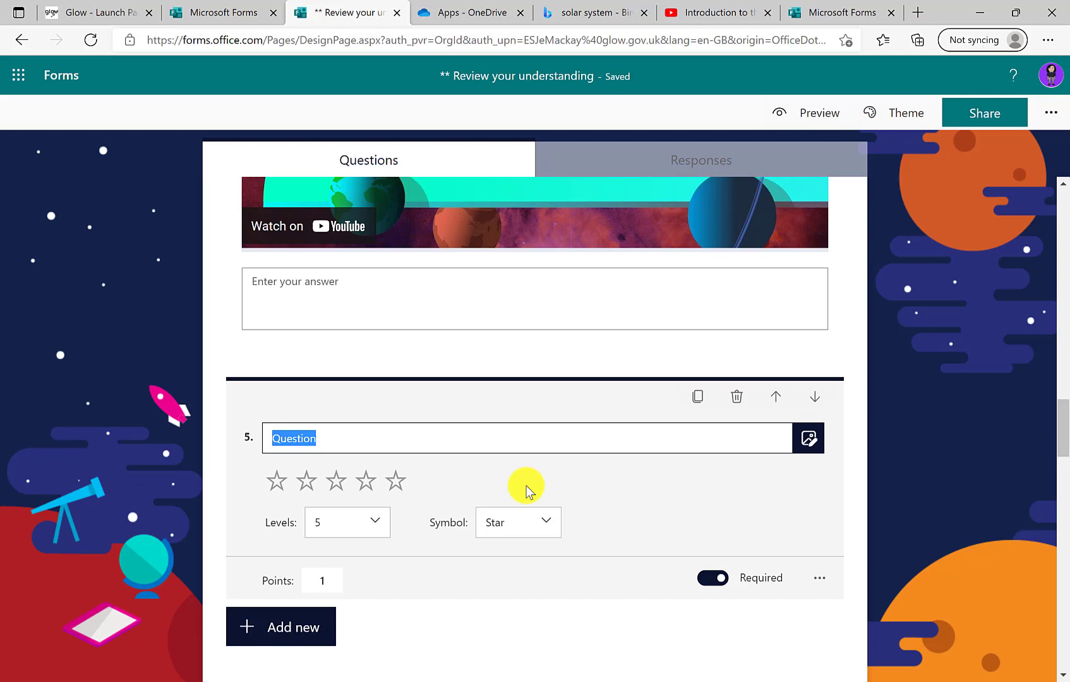
Set the rating question's symbol to Number and title it "Rate your understanding of the solar system order"
left_click(553, 521)
left_click(542, 562)
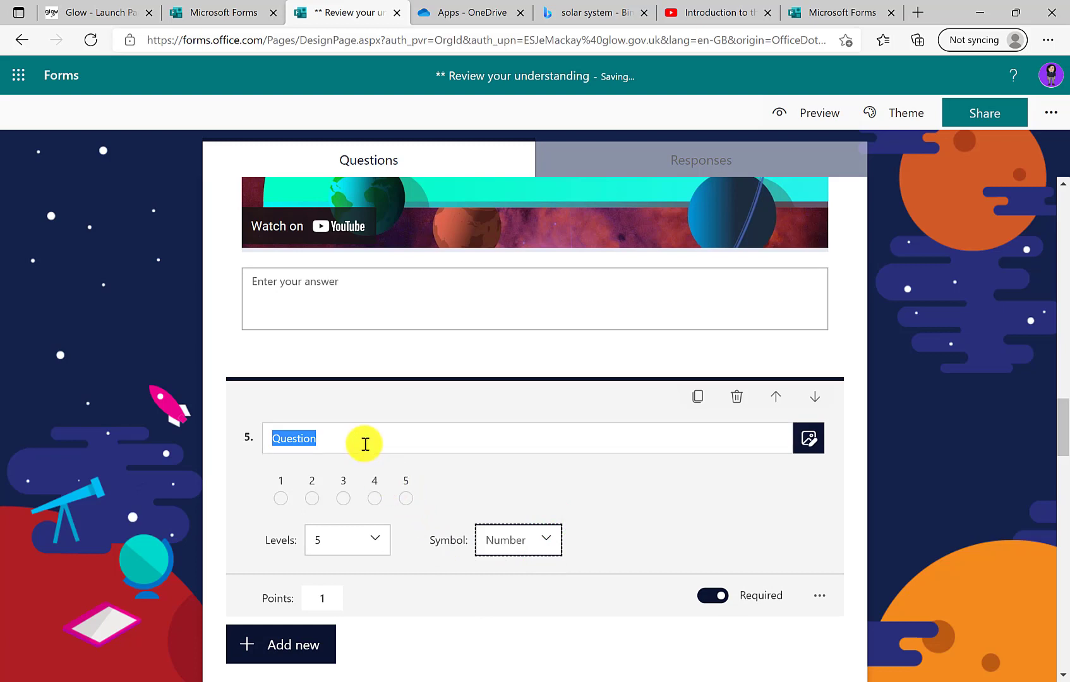
type("Rate your understanding of the solar system order")
scroll(366, 379, "down", 3)
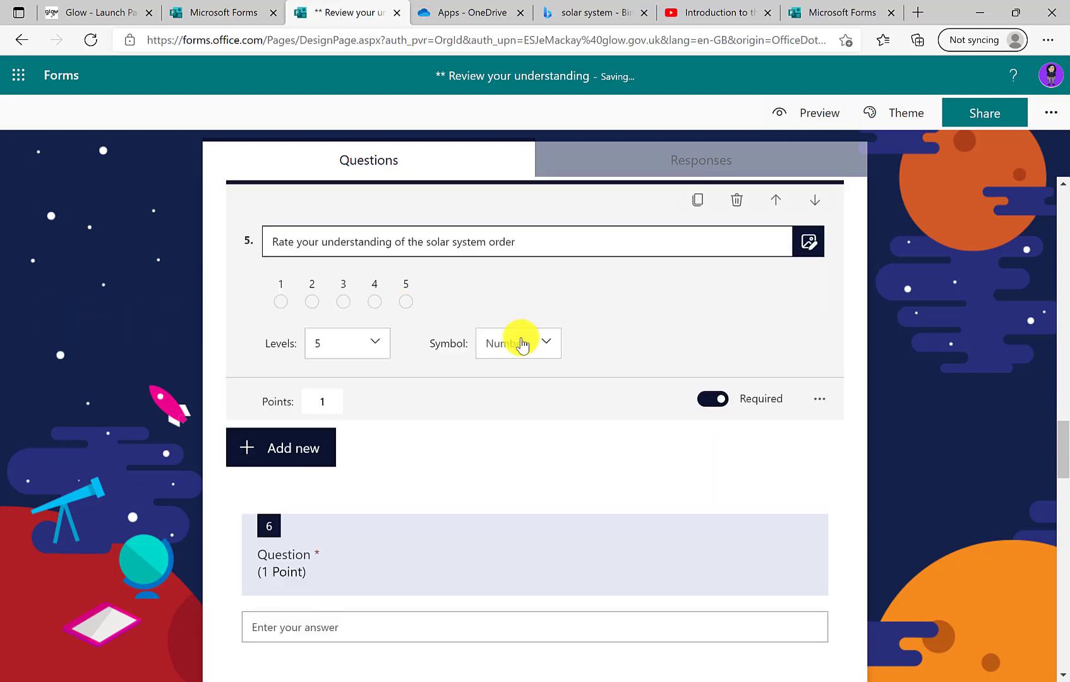
Set the solar system rating question to 10 levels and try its Required setting
left_click(337, 353)
scroll(354, 482, "down", 6)
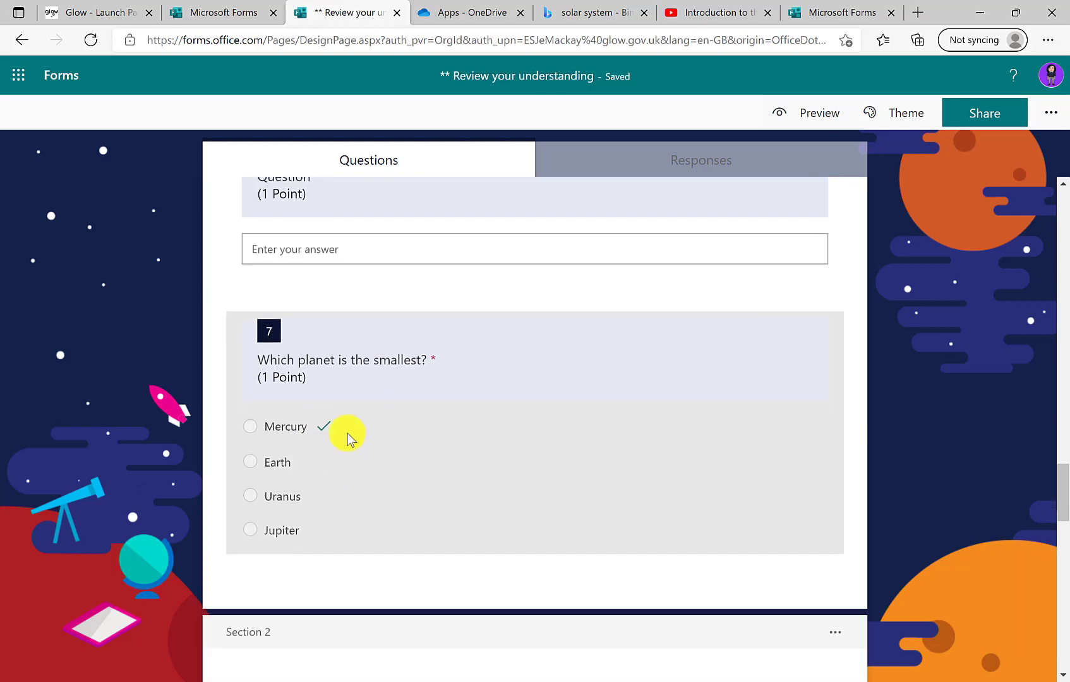
scroll(346, 435, "up", 3)
scroll(367, 360, "up", 2)
left_click_drag(386, 327, 383, 387)
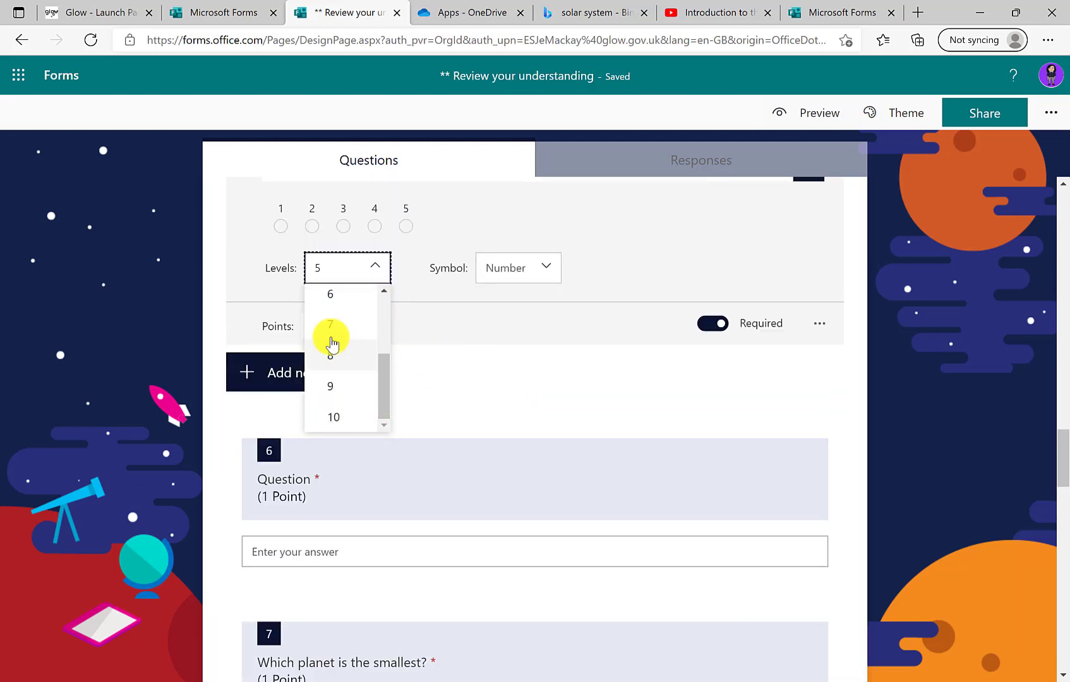
left_click(340, 416)
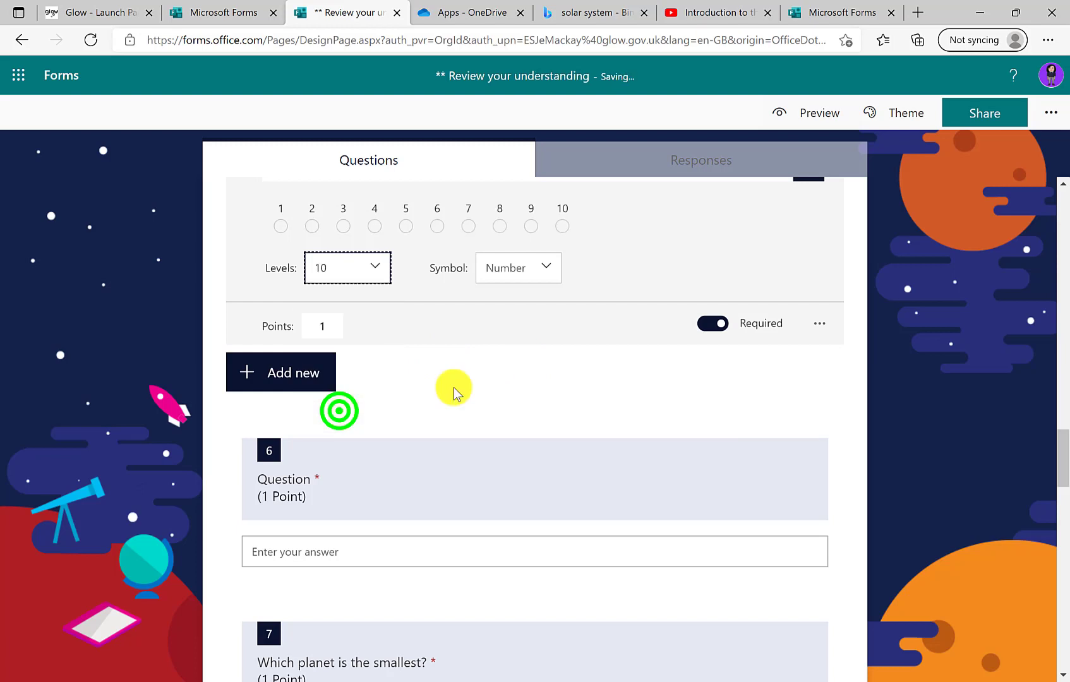
left_click(722, 323)
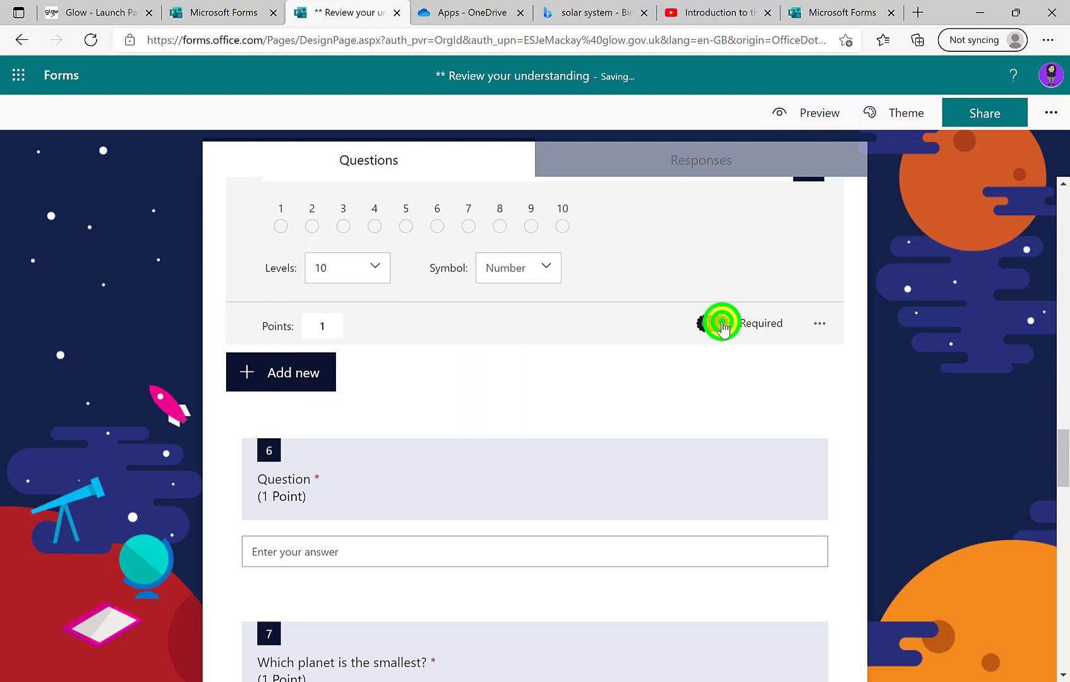
Insert a date question below the solar system rating question and show the text formatting options for its title
left_click(296, 381)
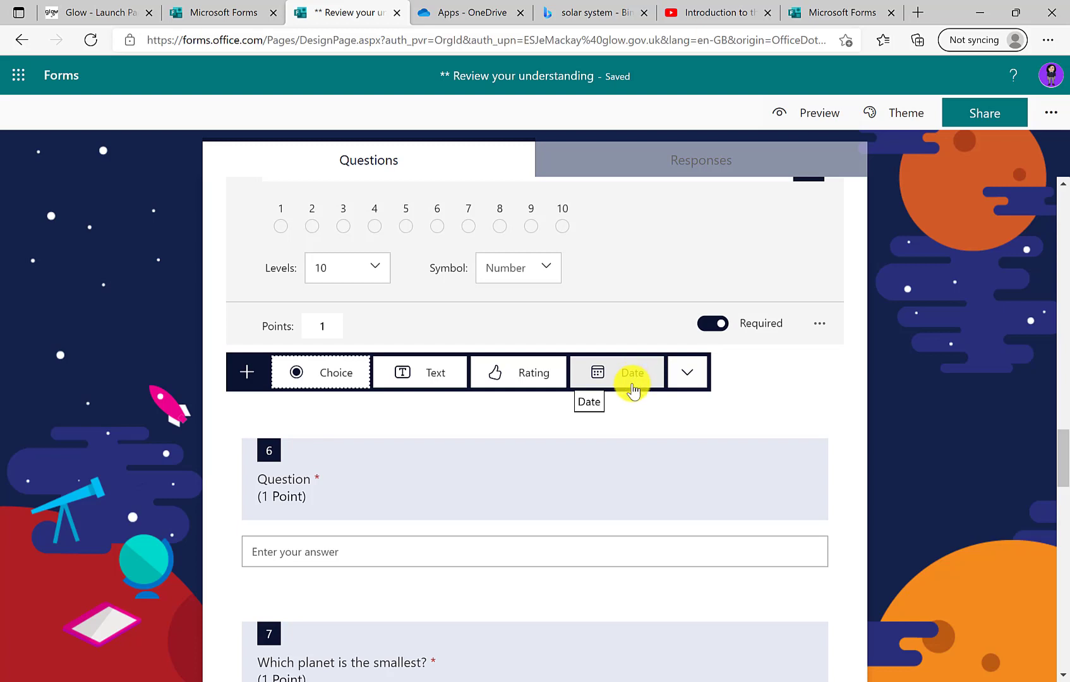
left_click(631, 379)
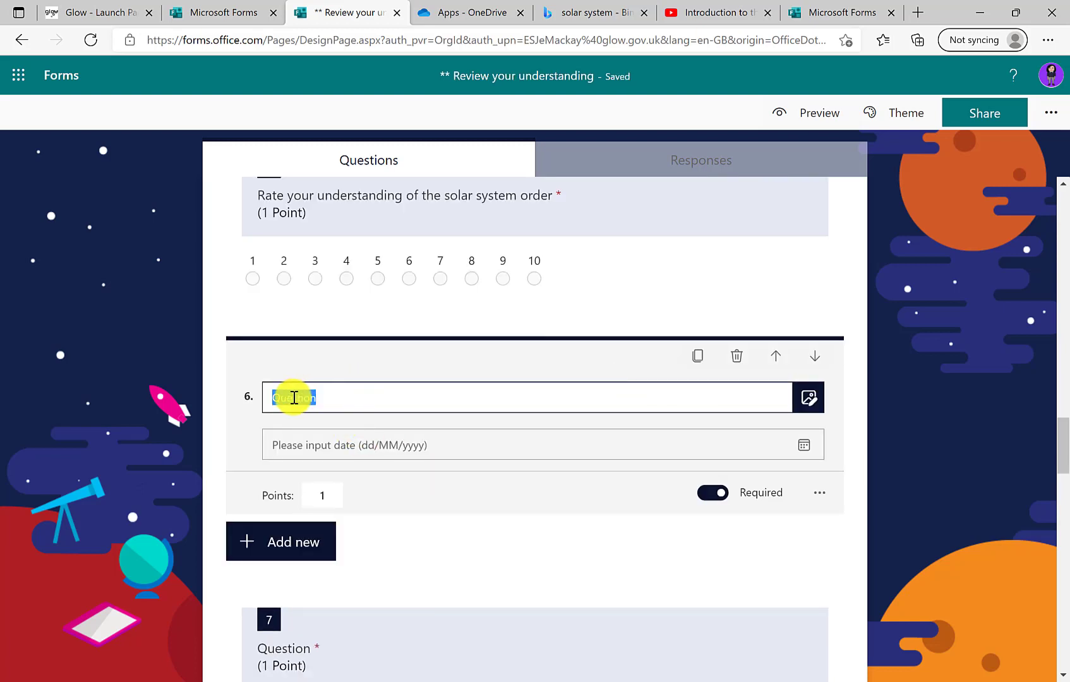
left_click(327, 399)
left_click_drag(298, 398, 261, 393)
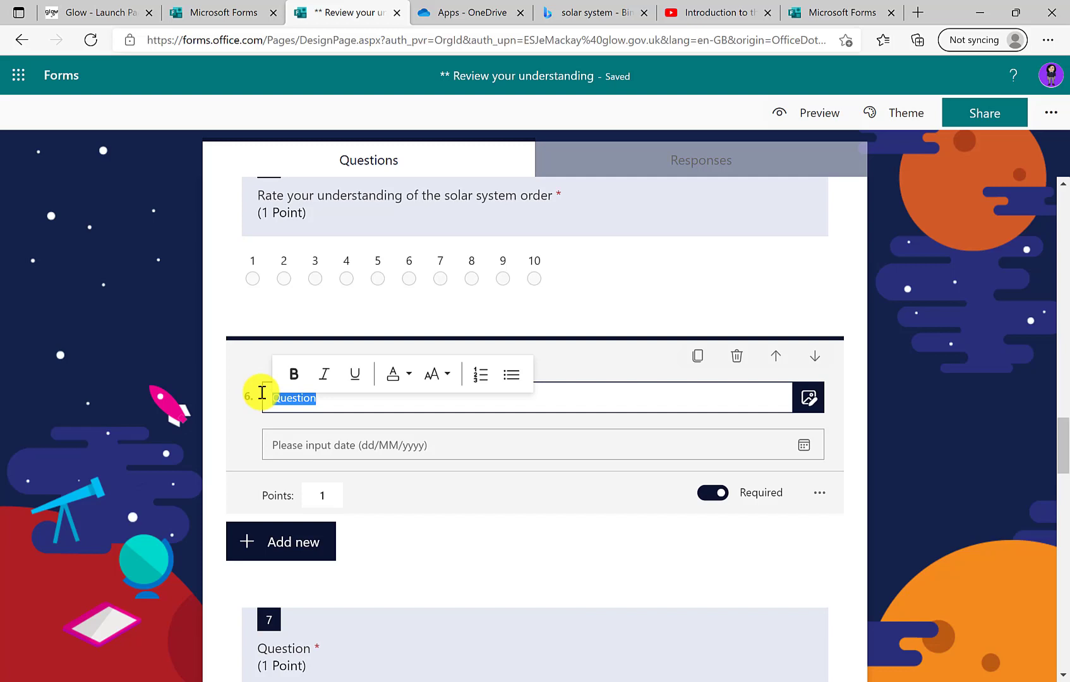
left_click(383, 448)
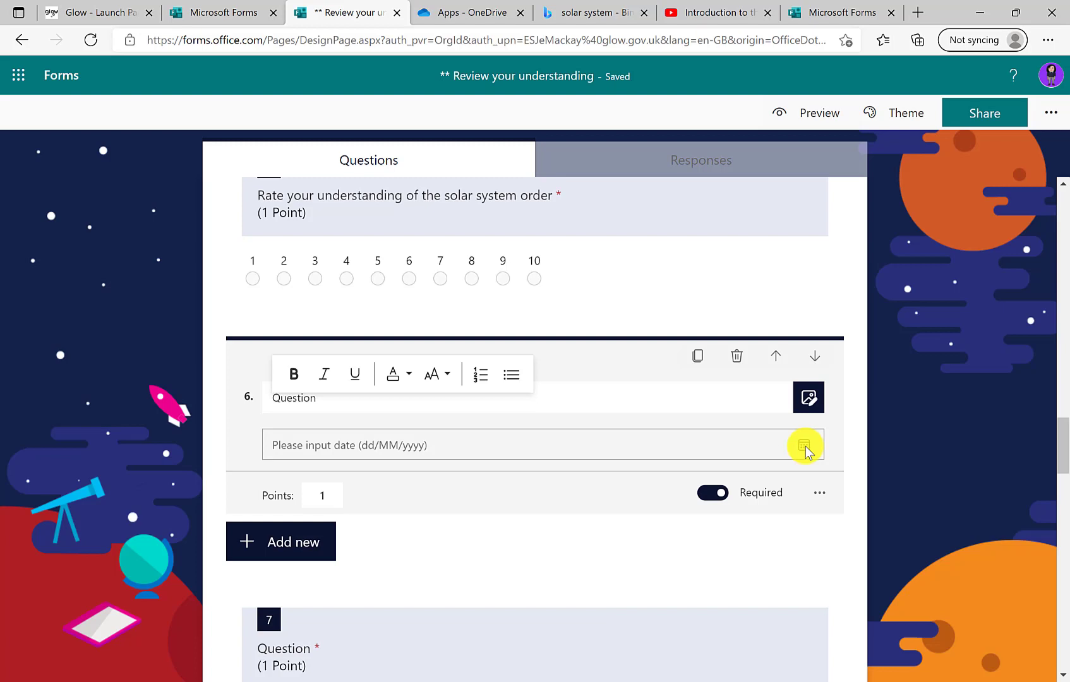
Insert a file upload question below the date question, titled "Take a photograph of items you can use to create a musical instrument."
left_click(587, 480)
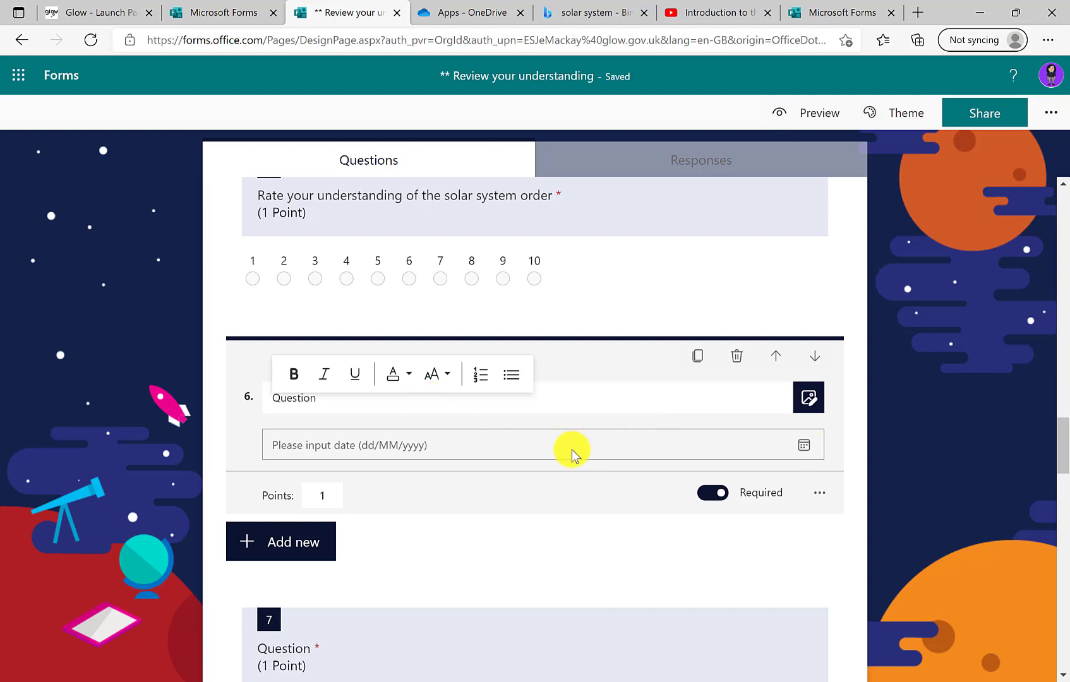
left_click(246, 543)
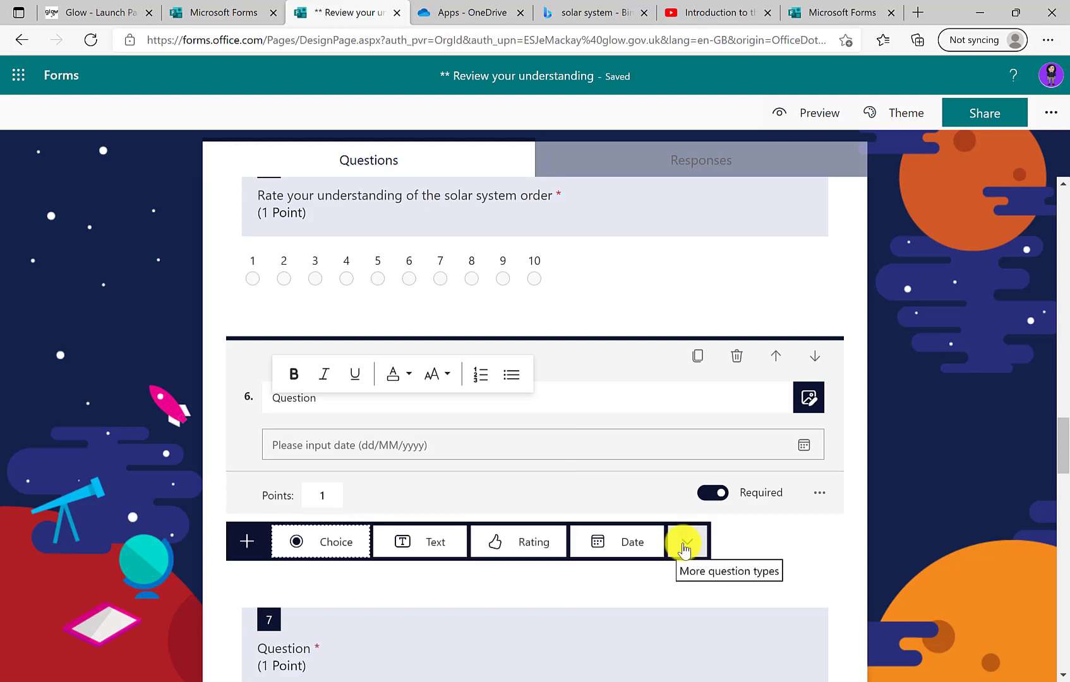
left_click(701, 541)
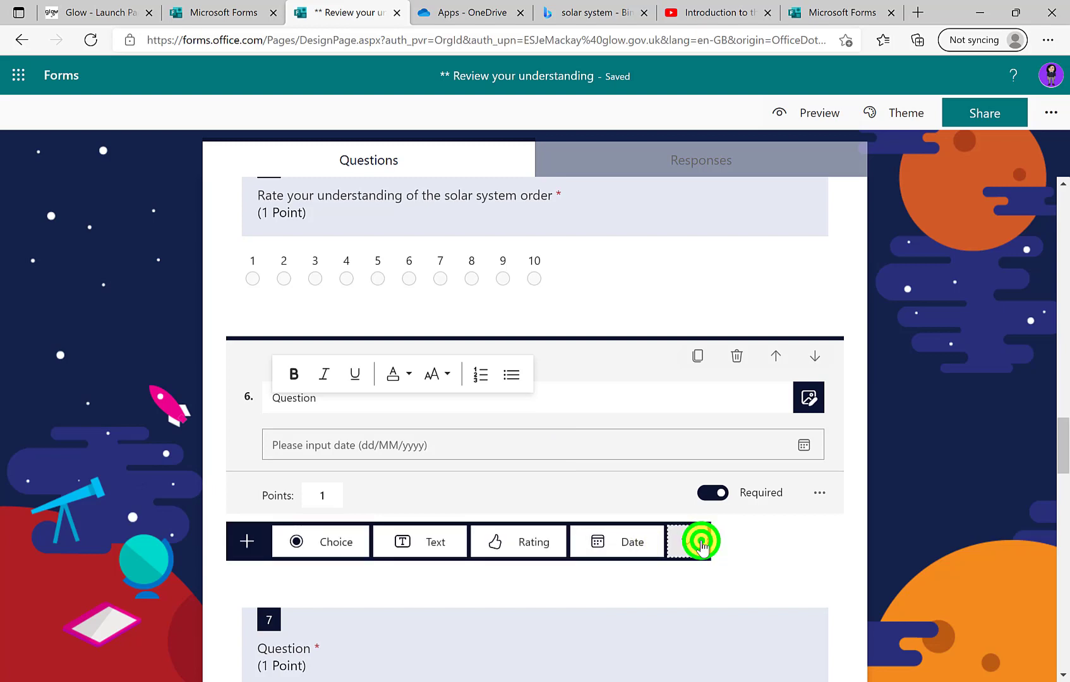
left_click(634, 500)
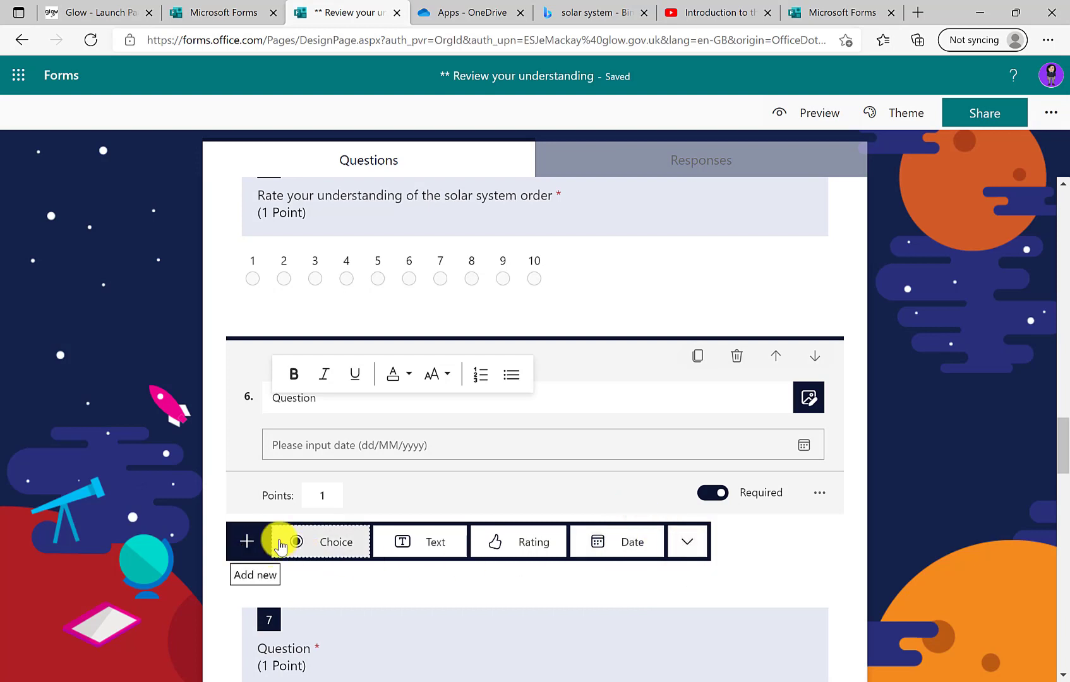
left_click(696, 542)
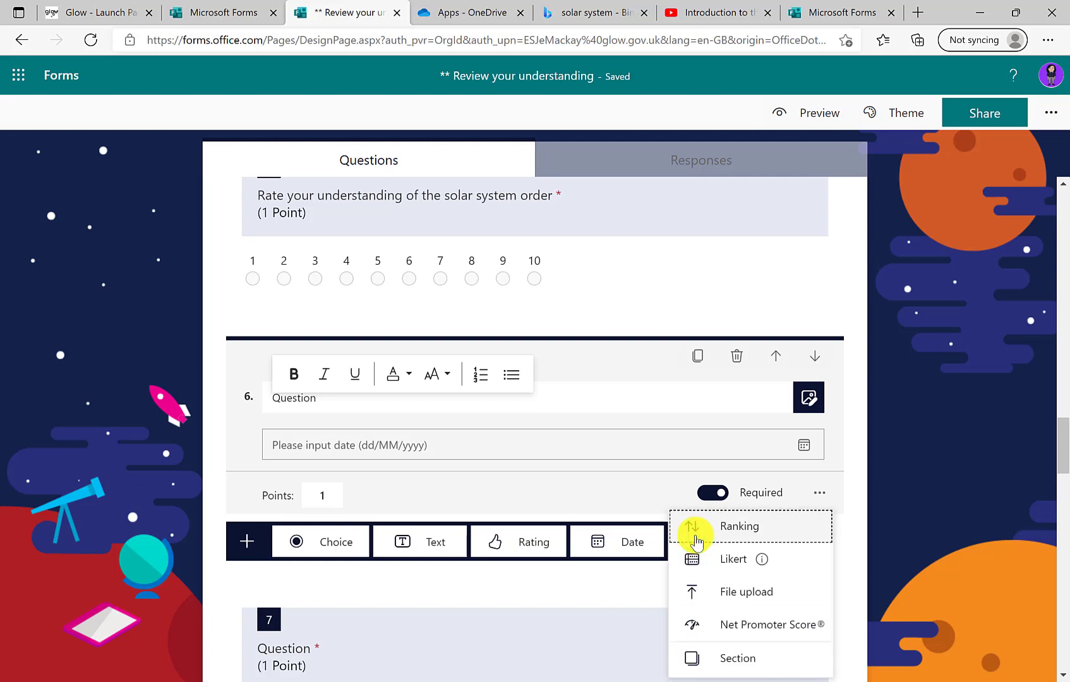
left_click(738, 594)
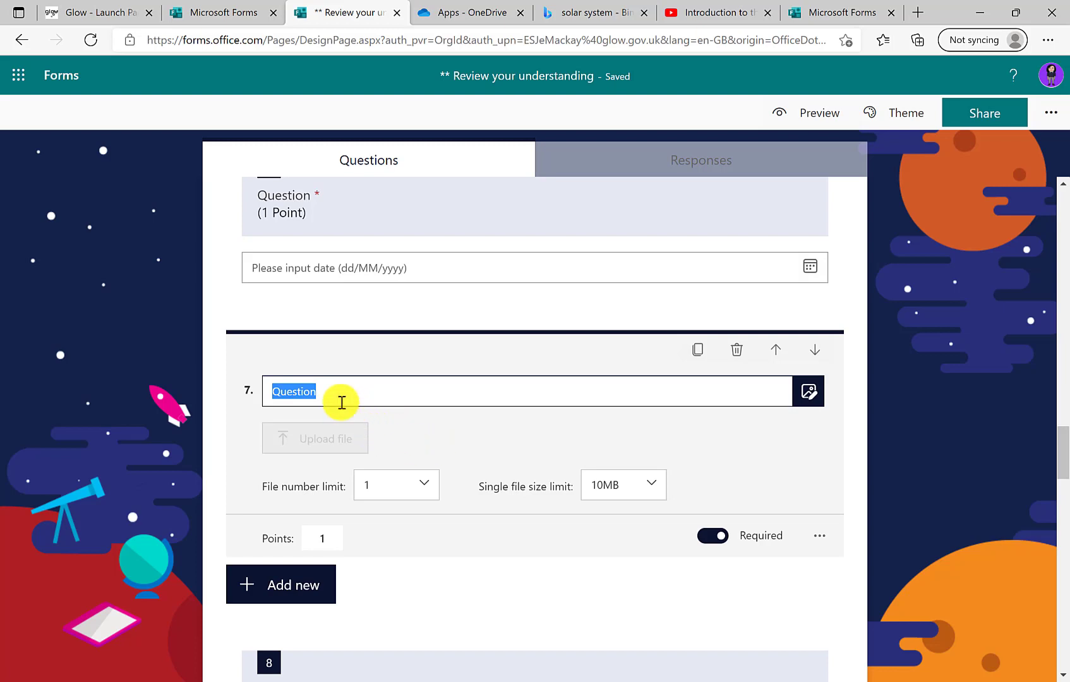
type("Take a photograph of items you can use to create a musical instrument")
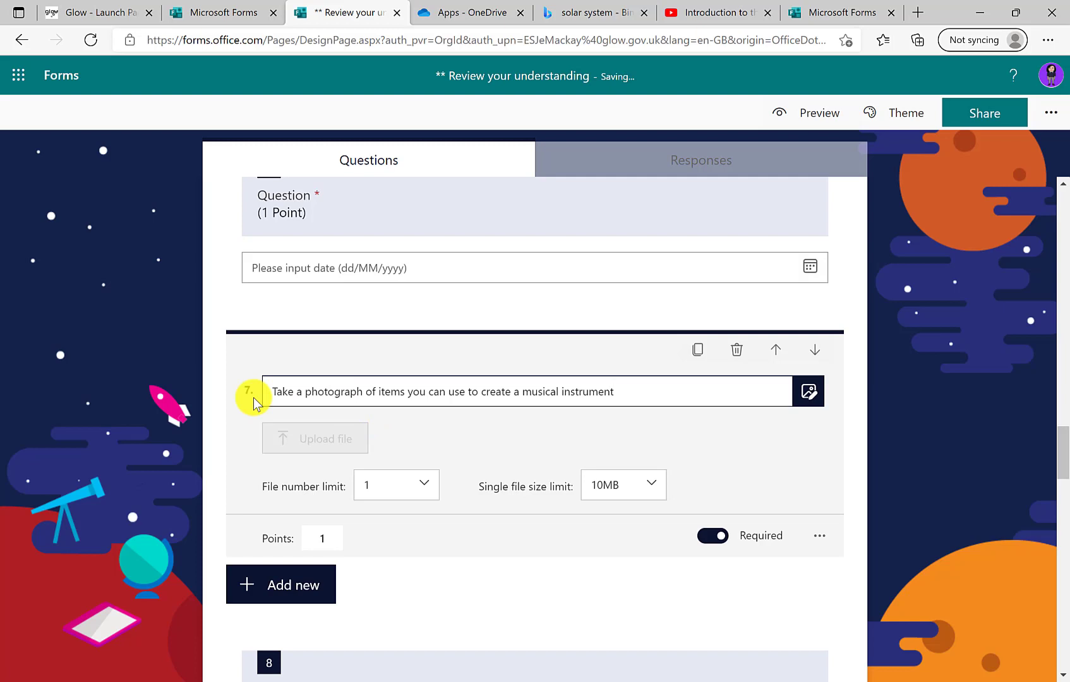
type(".")
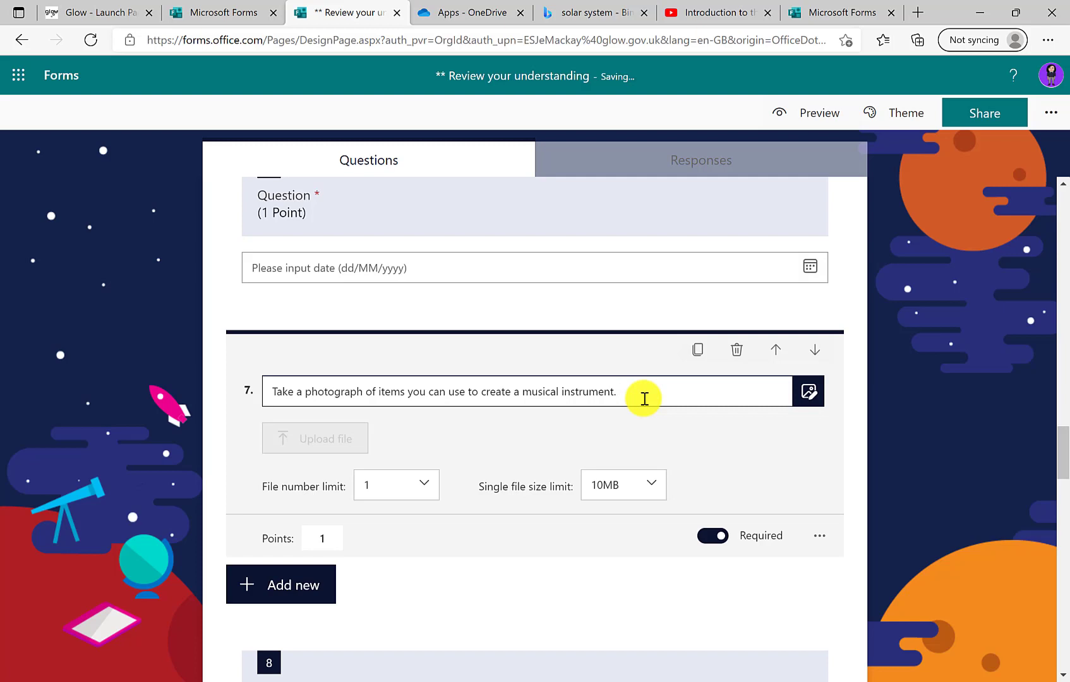
left_click(669, 391)
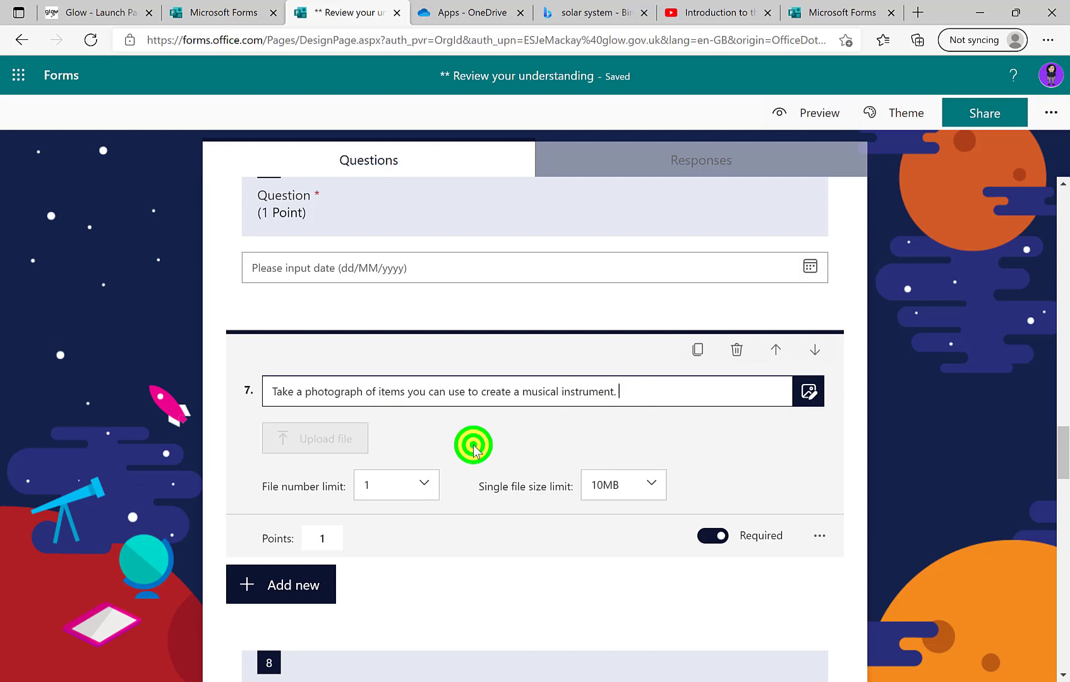
Set the file upload question's file number limit to 3 and its single file size limit to 1GB
left_click(400, 484)
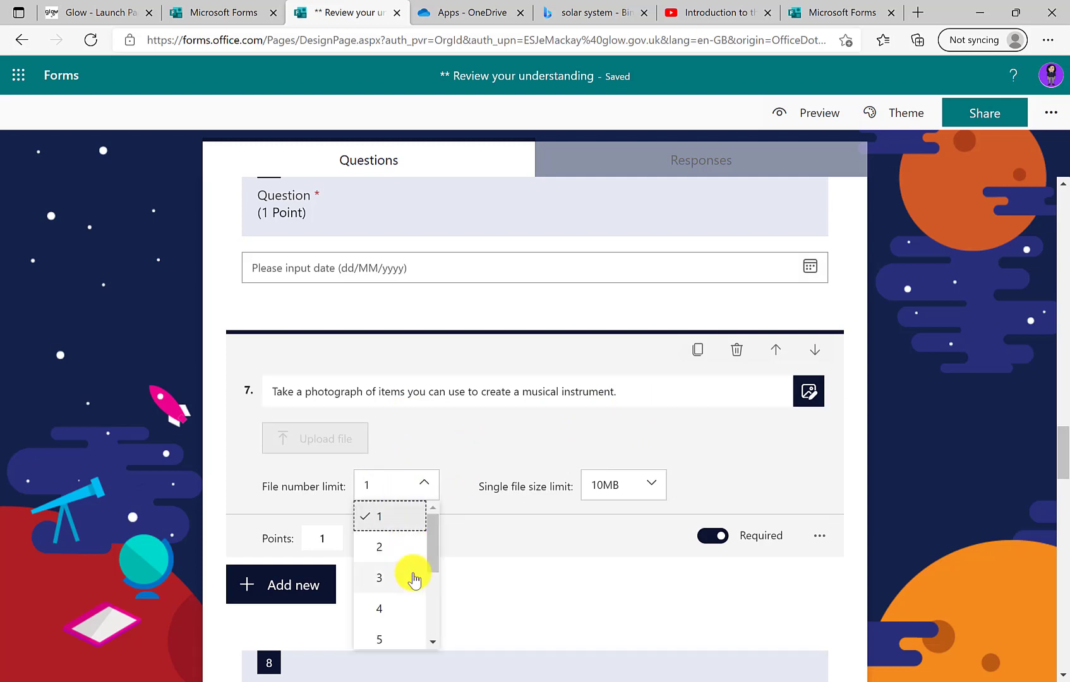
scroll(410, 578, "down", 3)
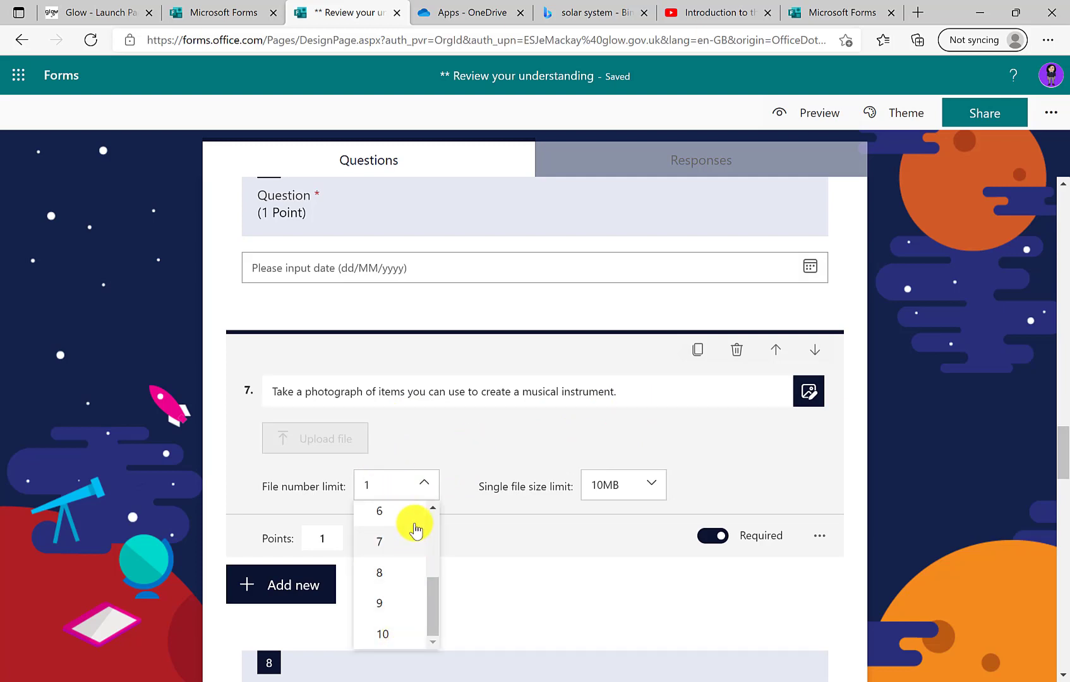
scroll(412, 531, "up", 3)
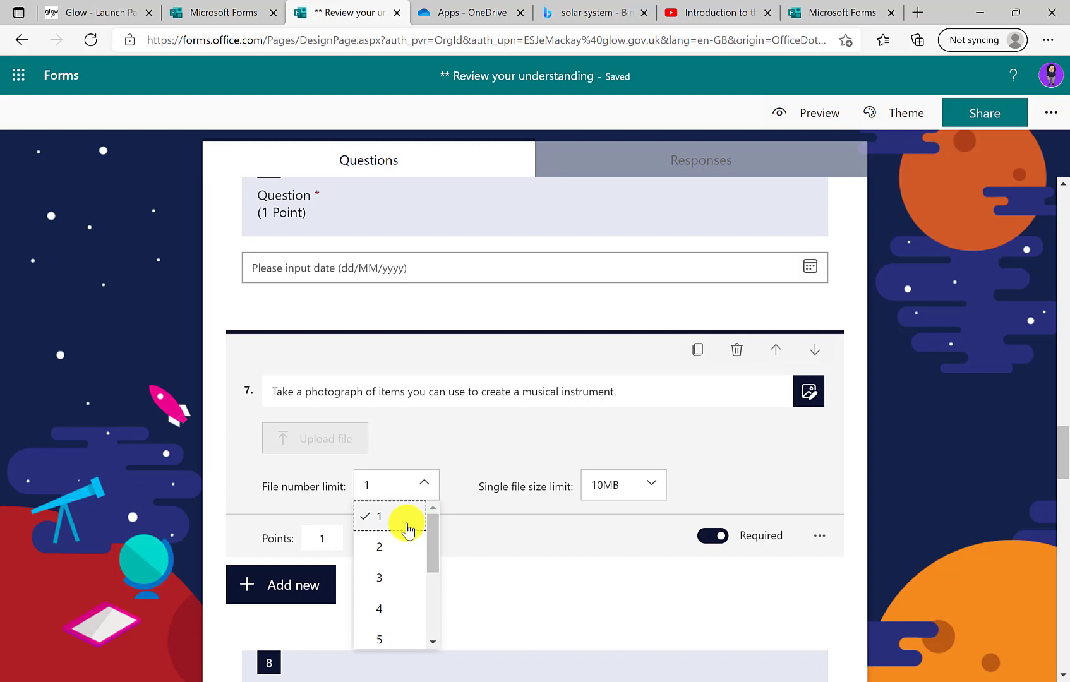
scroll(414, 569, "down", 4)
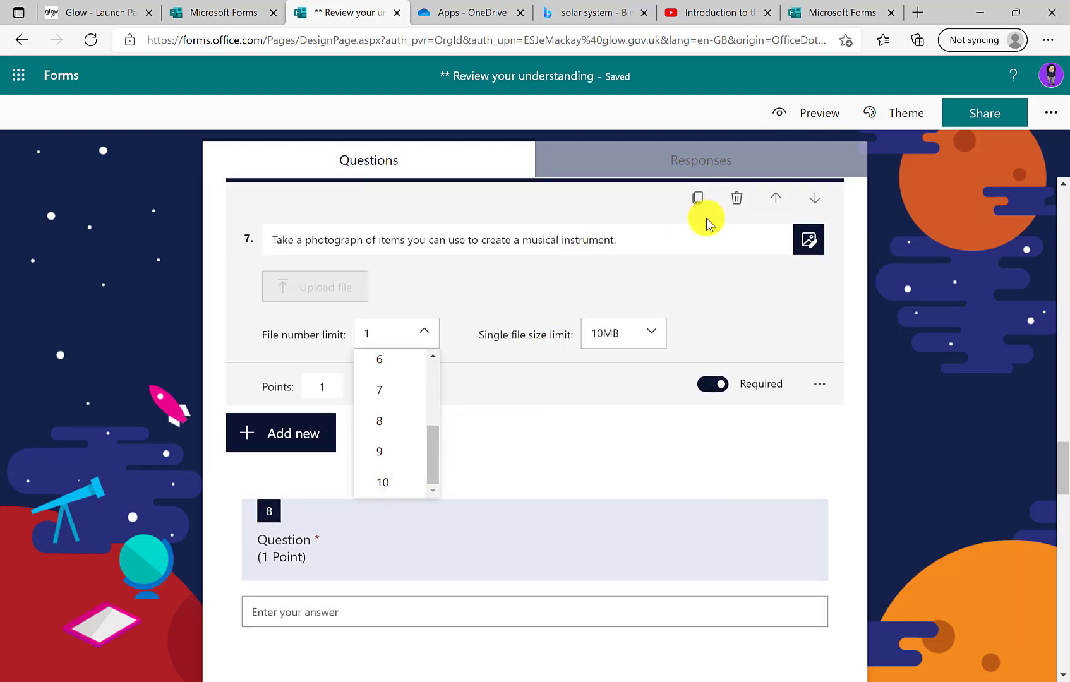
left_click(639, 322)
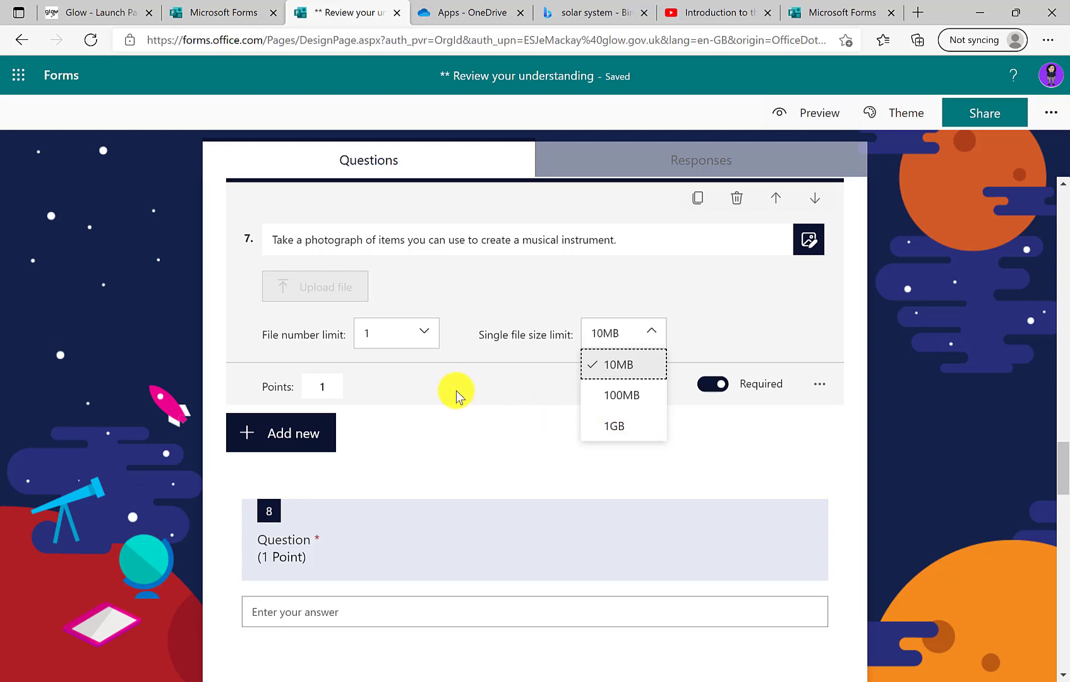
left_click(407, 342)
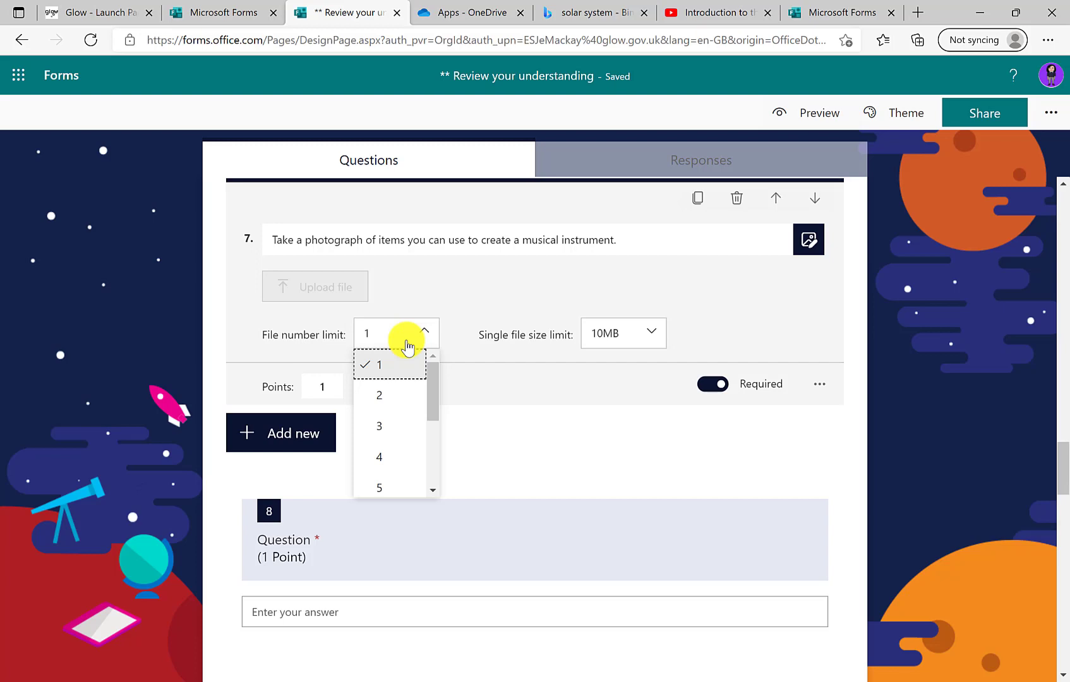
left_click(398, 425)
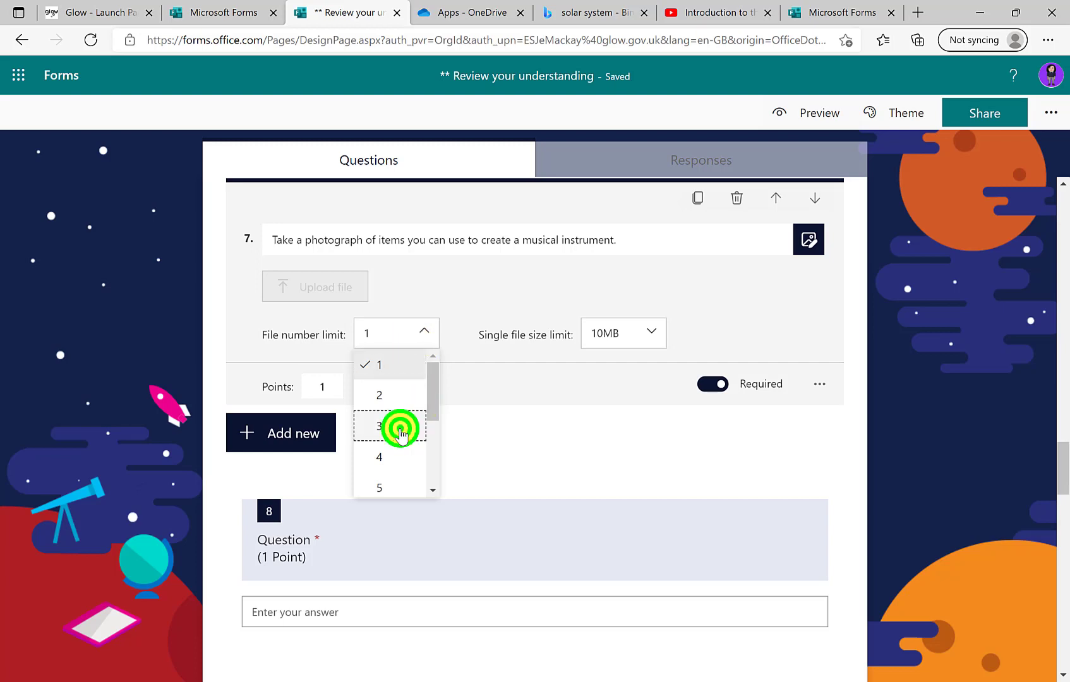
left_click(607, 335)
left_click(610, 424)
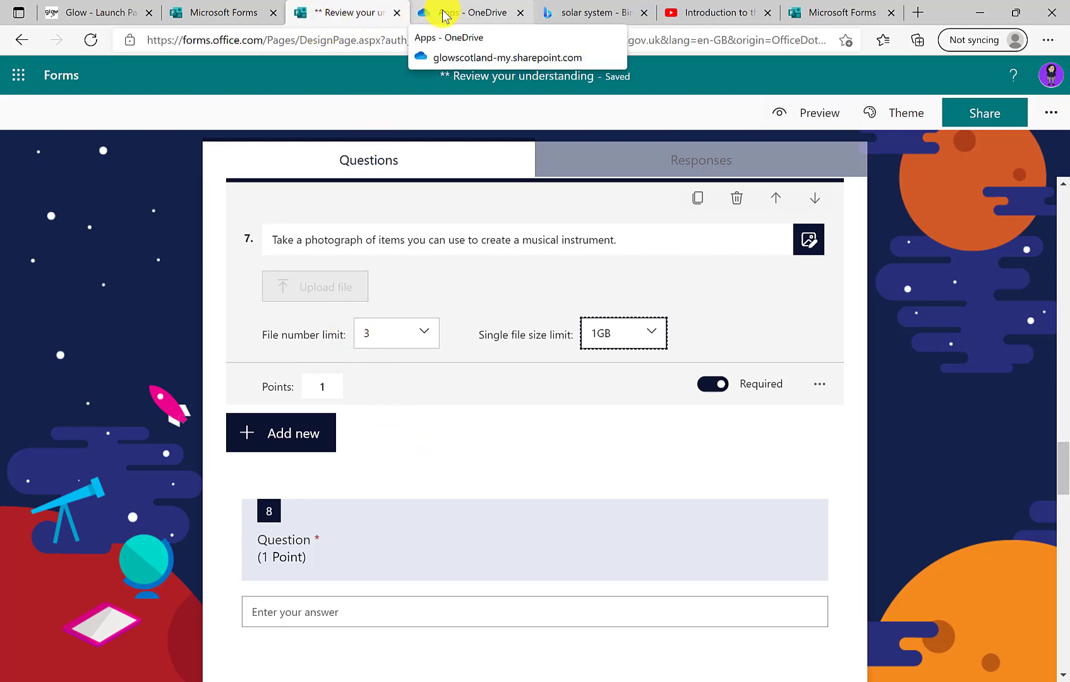
Switch to OneDrive and view the Review your understanding (2) upload folder inside Apps > Microsoft Forms
left_click(475, 12)
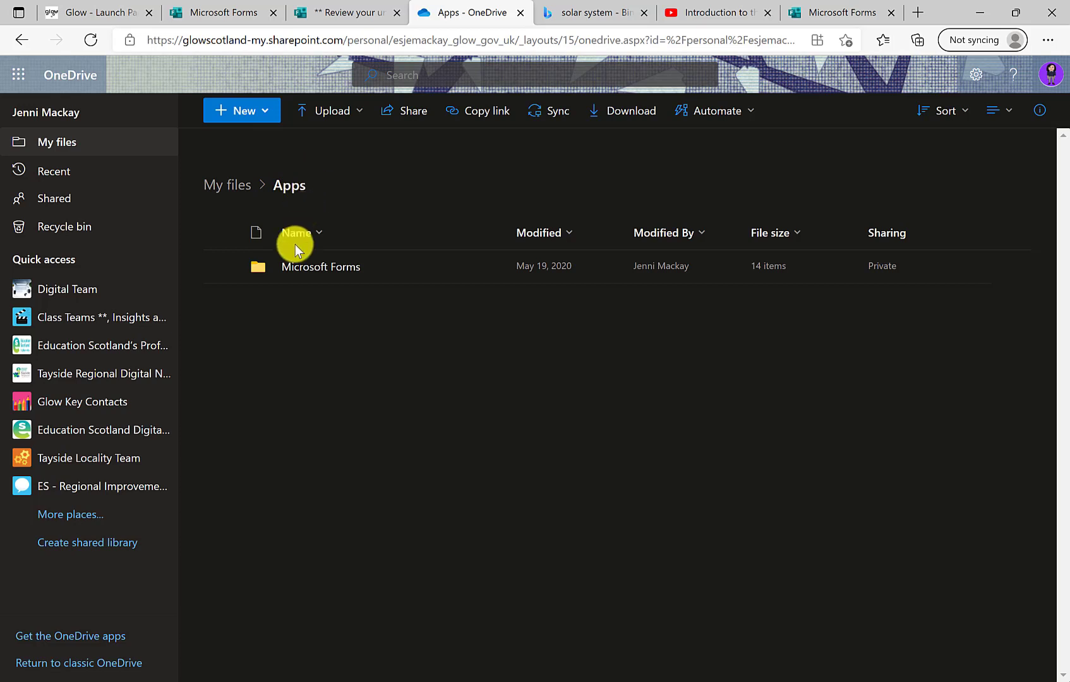
left_click(342, 269)
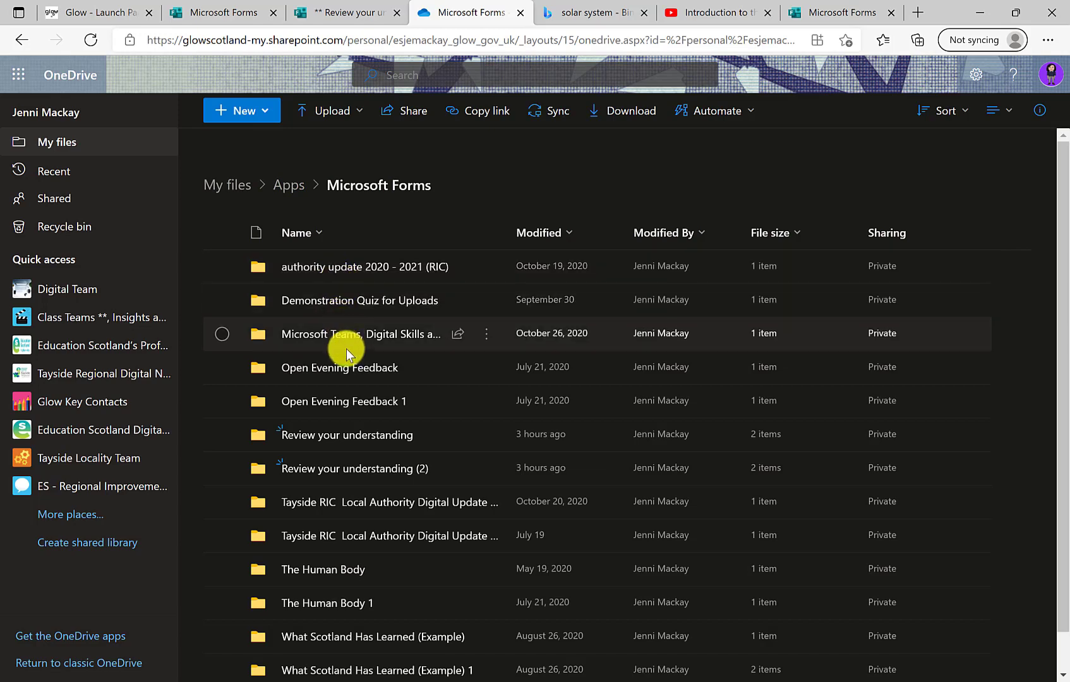
scroll(347, 357, "down", 1)
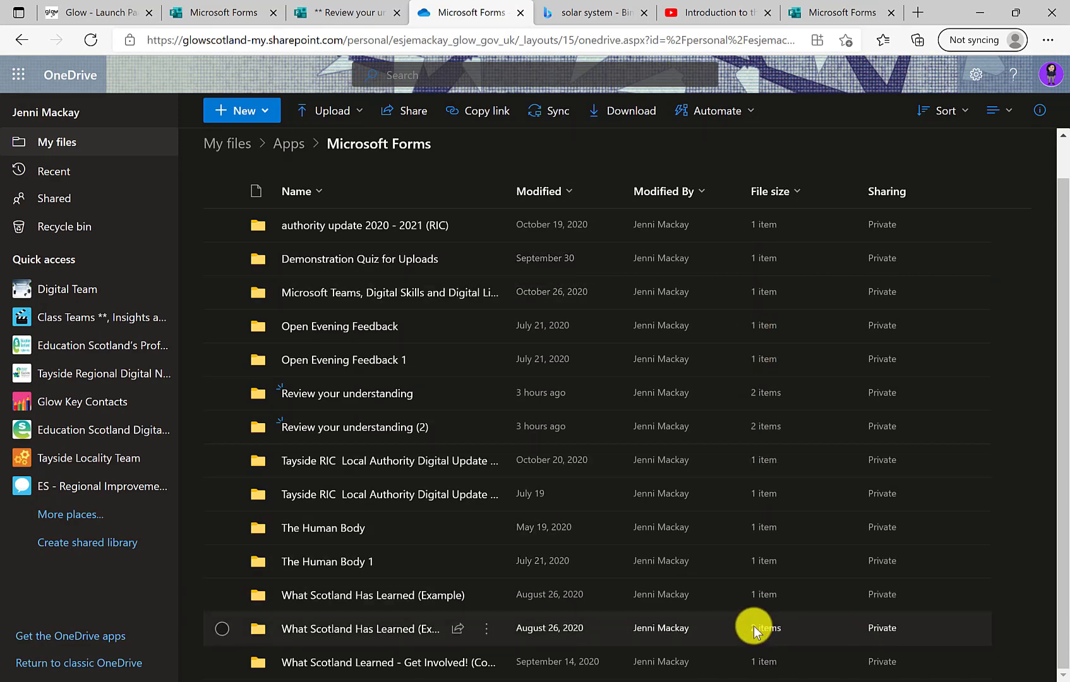
left_click(342, 431)
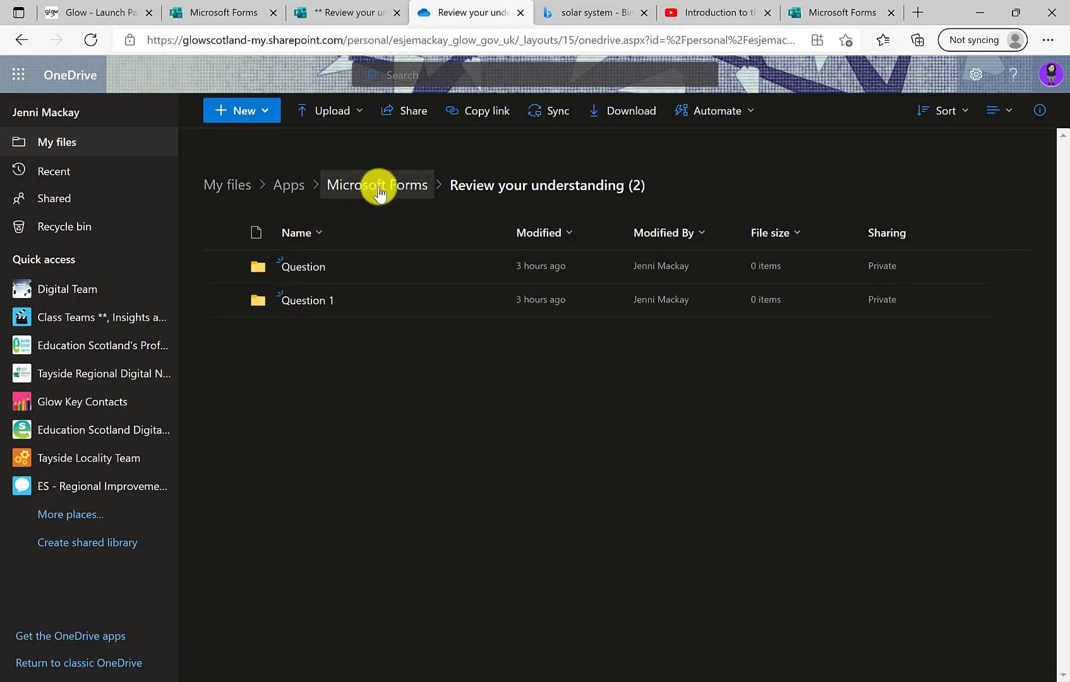
Return to Forms, open the *Birdsong Early Learning Centre Outdoor Space Survey from the home page and examine its "Please provide feedback on the following" question
left_click(336, 12)
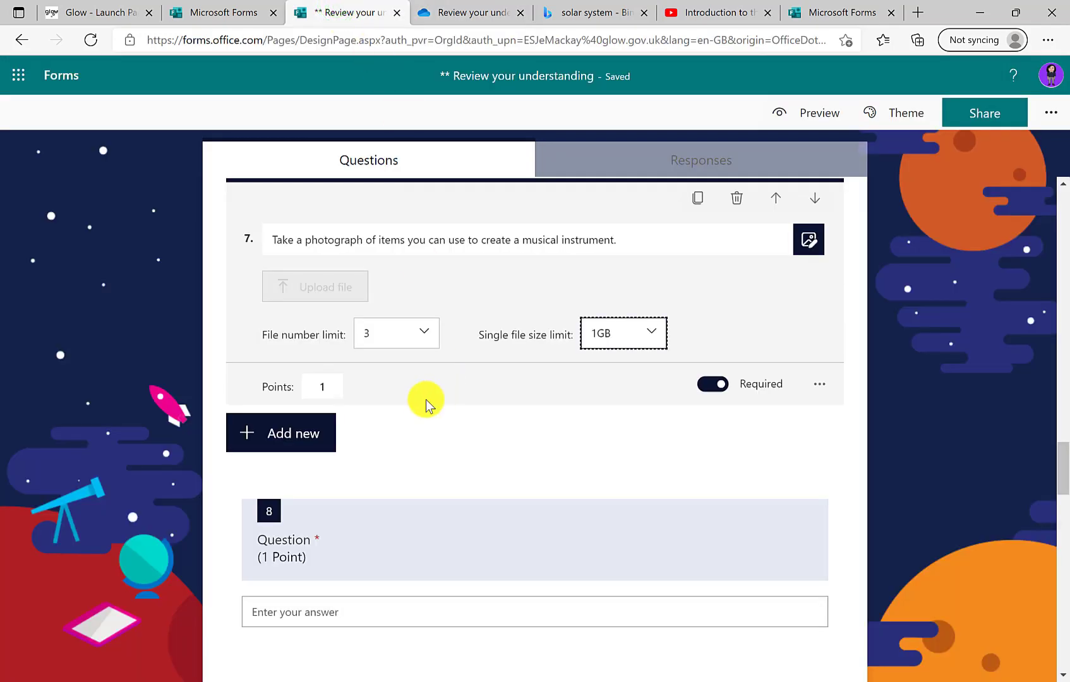
left_click(304, 433)
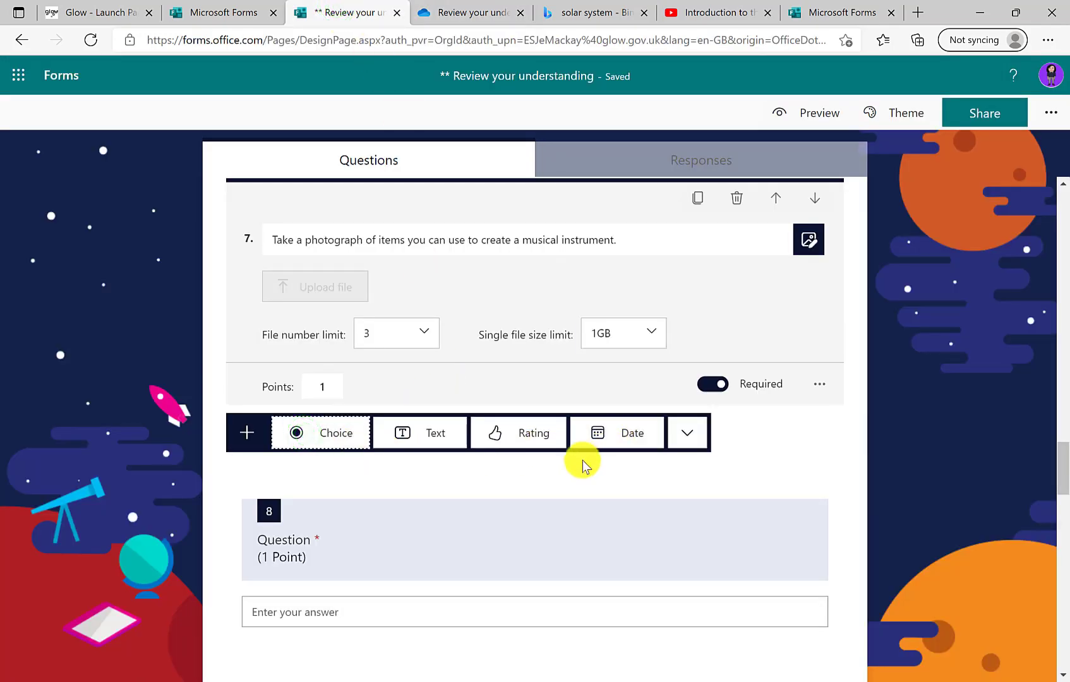
left_click(53, 71)
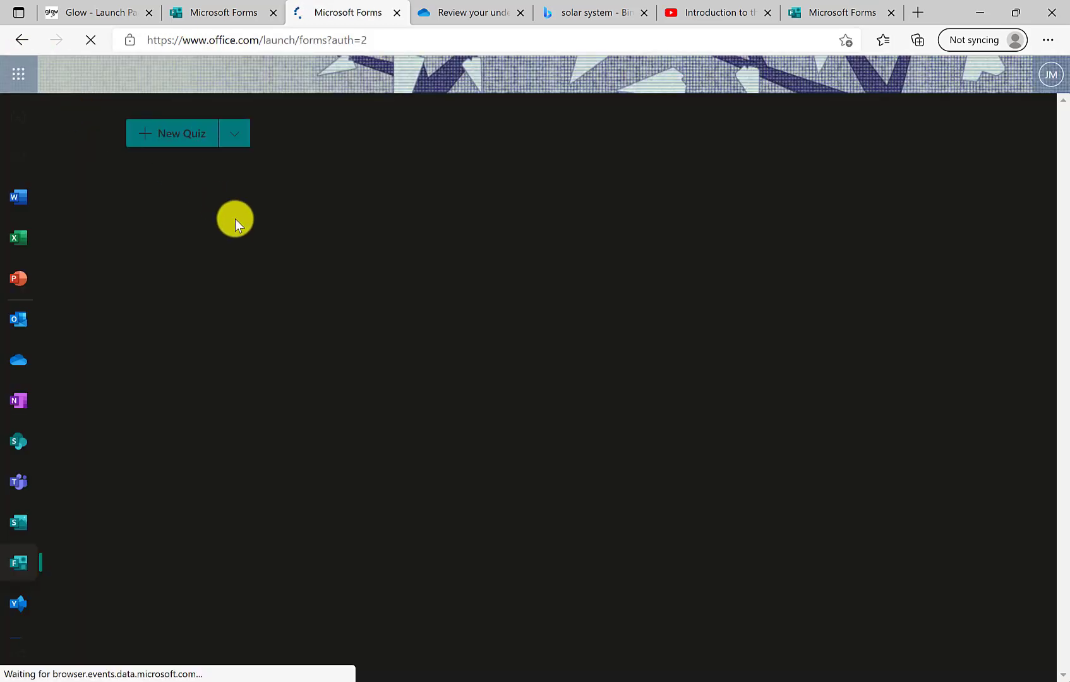
scroll(447, 465, "down", 2)
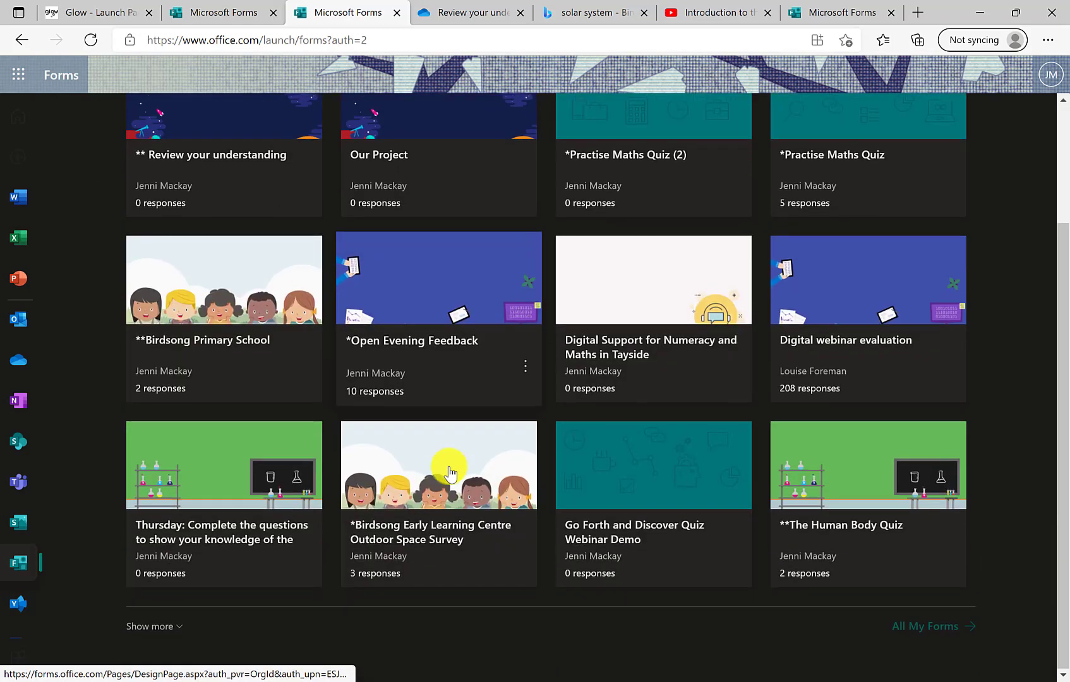
left_click(447, 534)
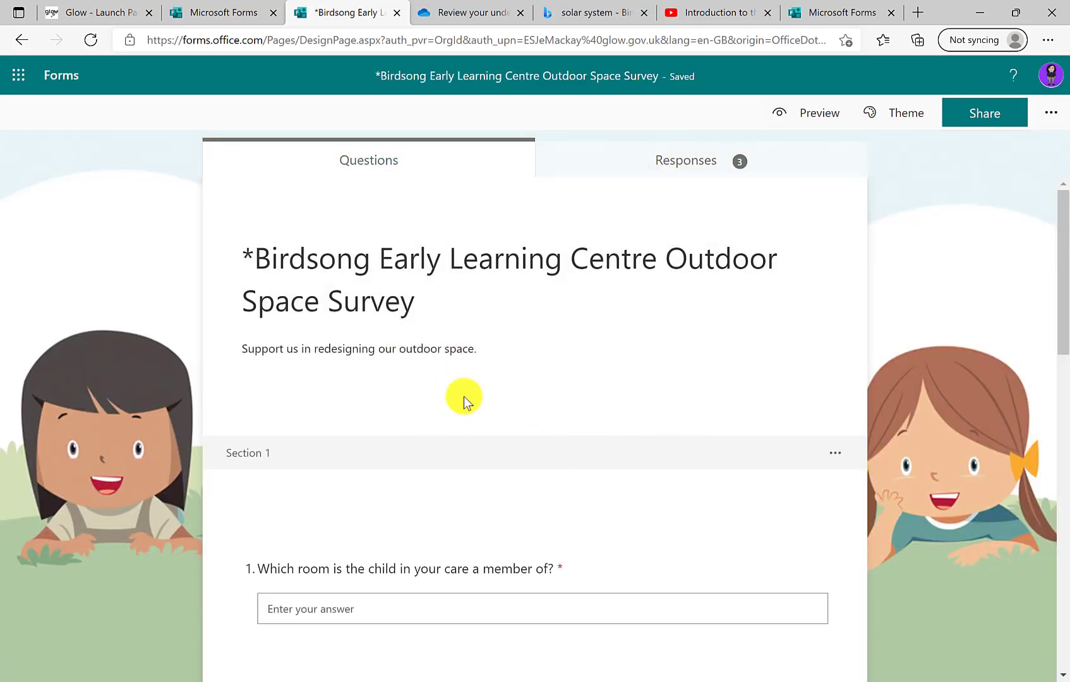
scroll(465, 401, "down", 4)
scroll(460, 421, "down", 1)
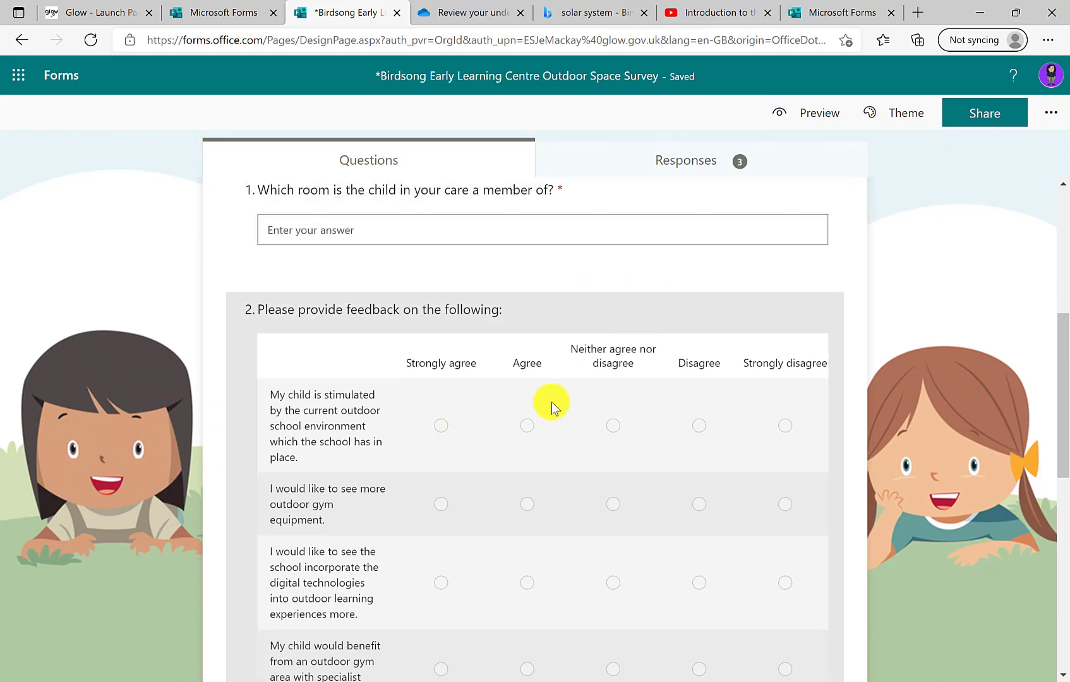
scroll(555, 405, "down", 6)
scroll(551, 408, "up", 2)
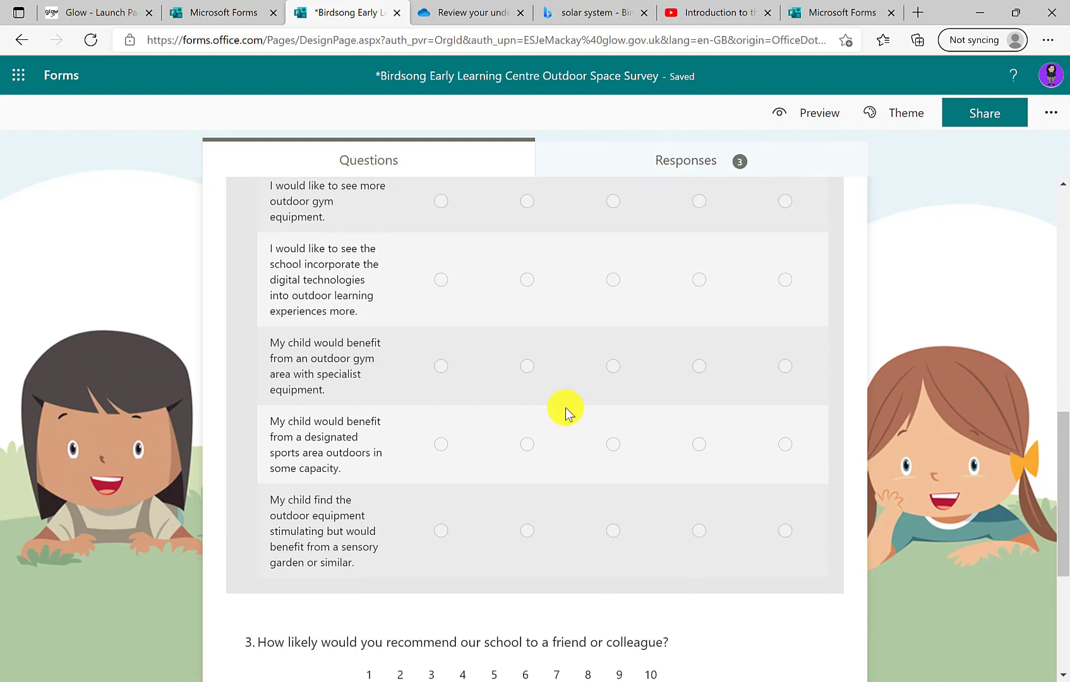
scroll(565, 408, "up", 2)
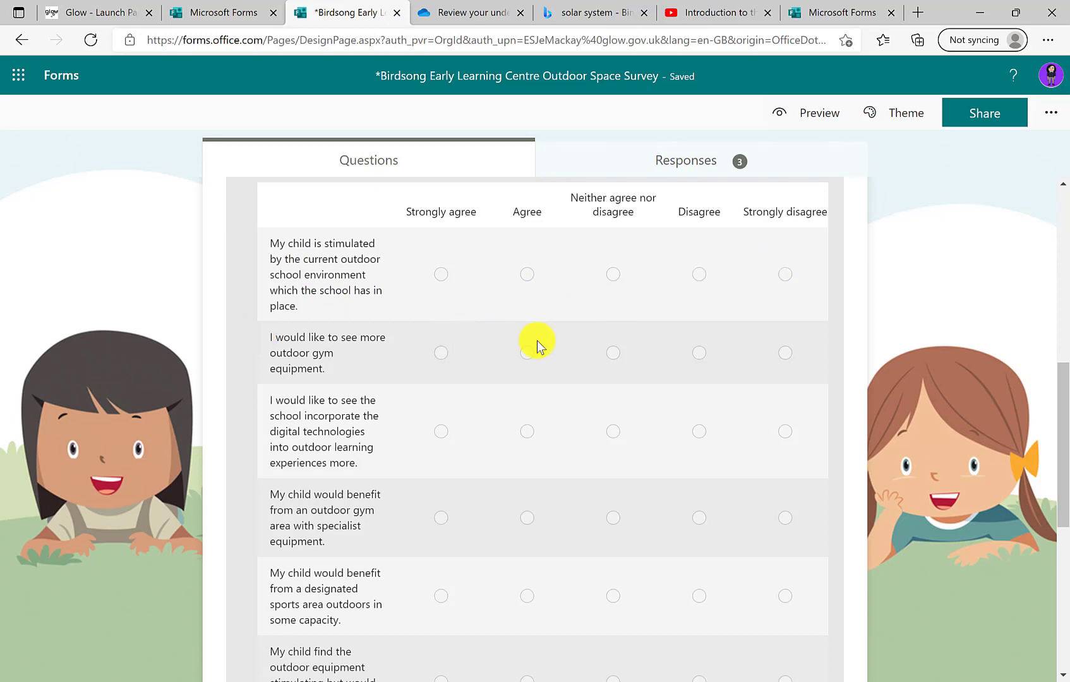
scroll(401, 418, "up", 3)
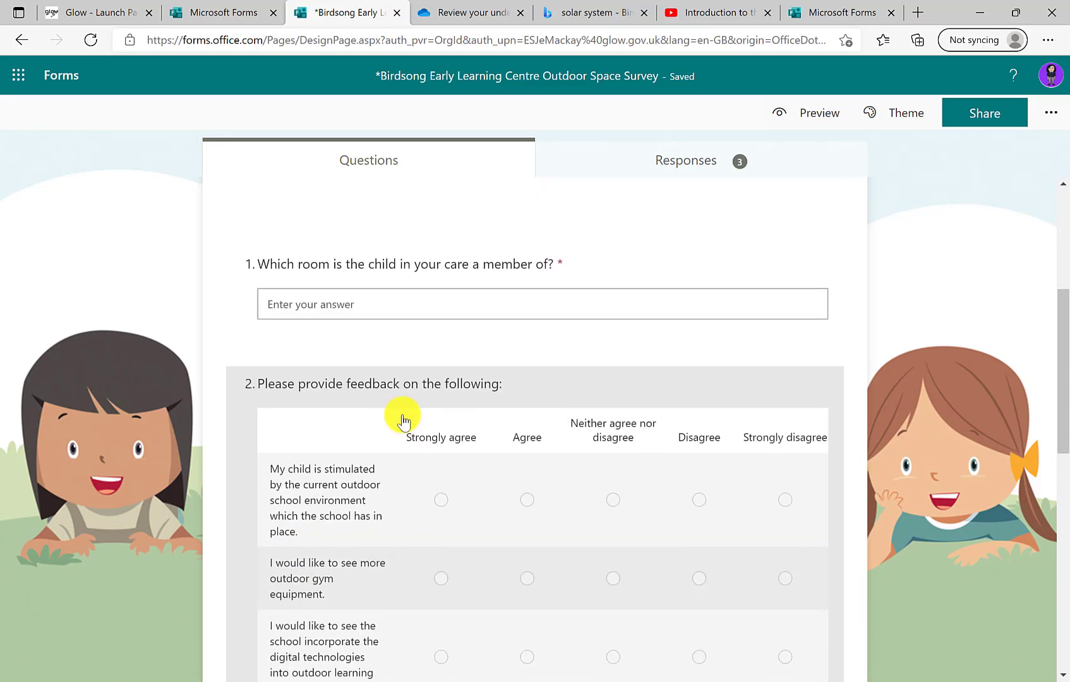
View the Likert description among the additional question types and insert a Likert question at the end of the survey
scroll(403, 415, "down", 5)
scroll(402, 415, "down", 3)
left_click(278, 637)
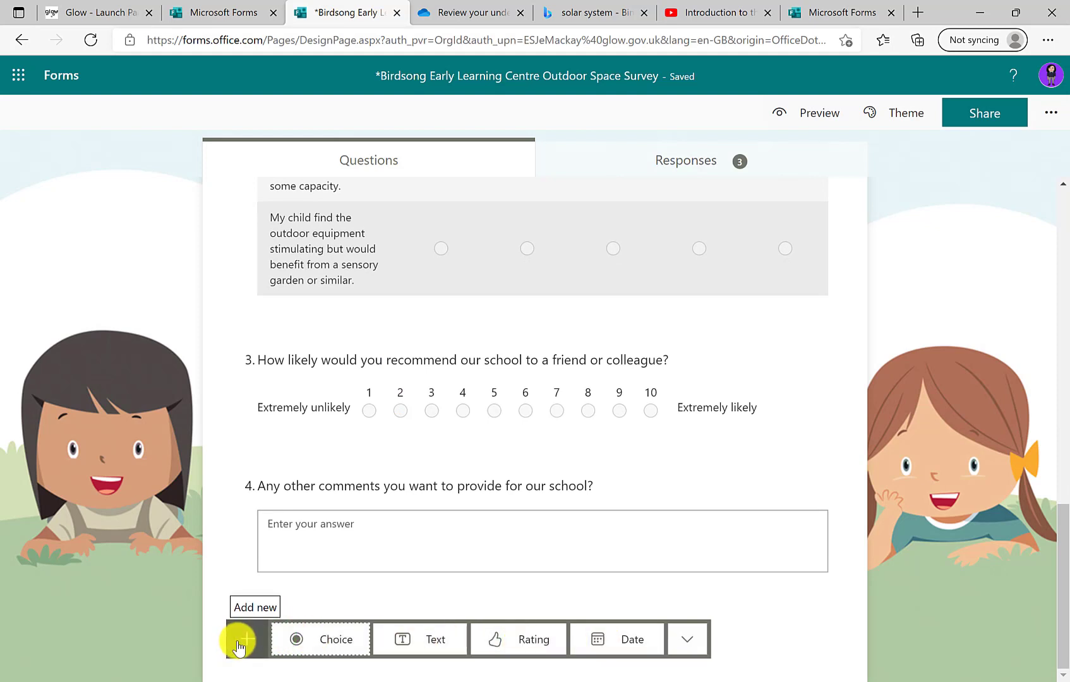
left_click(685, 644)
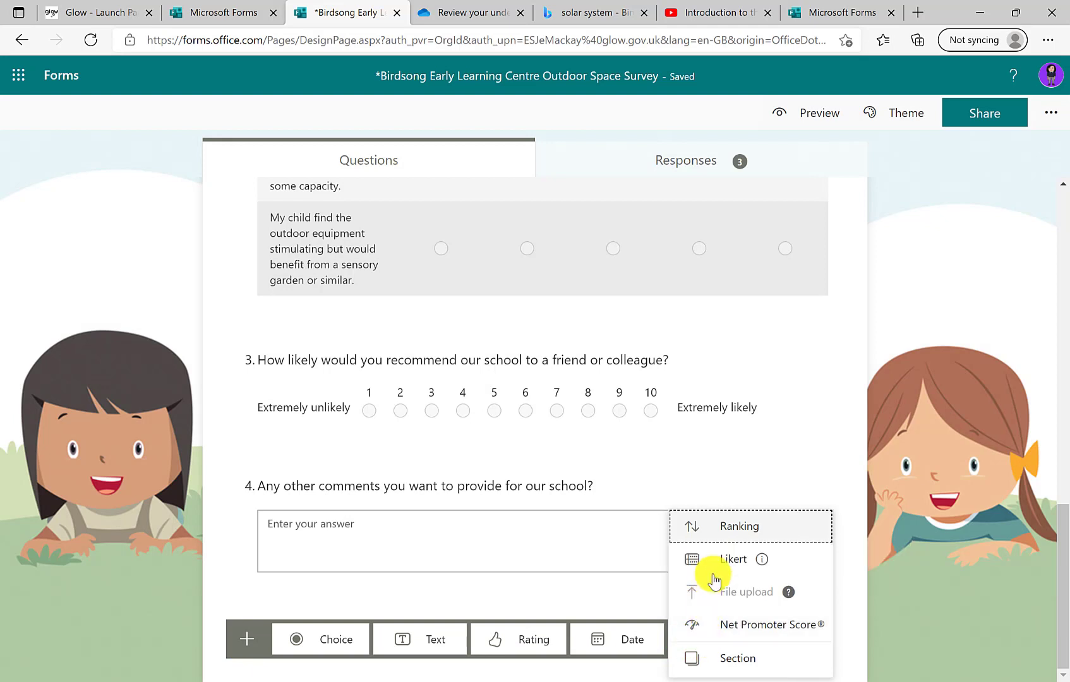
mouse_move(732, 599)
mouse_move(765, 562)
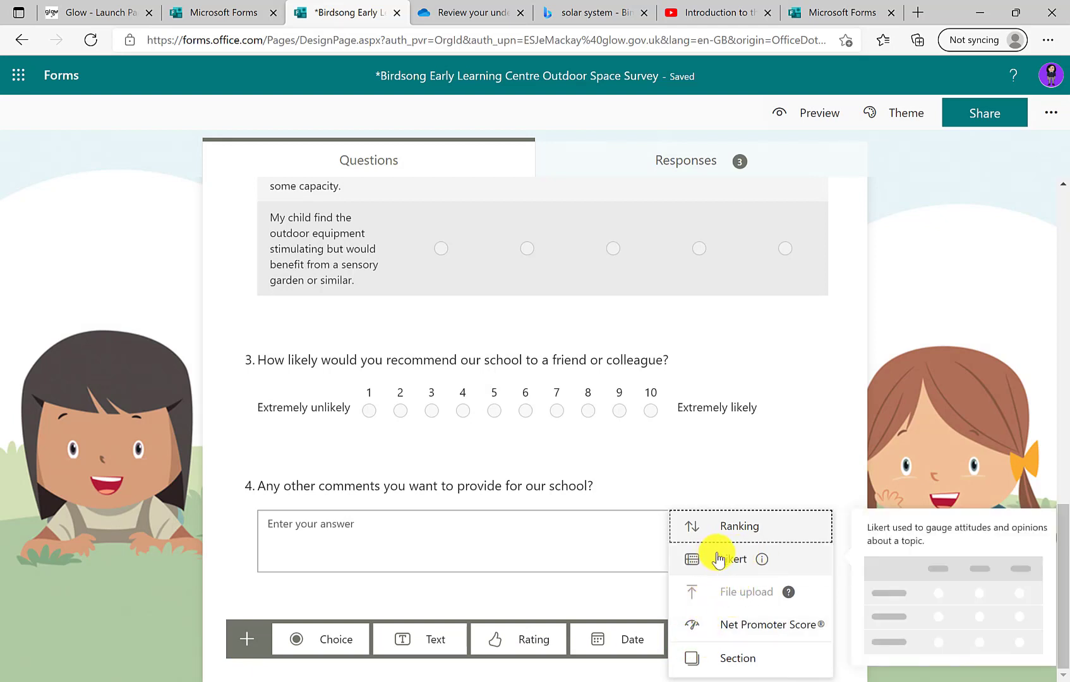
left_click(753, 557)
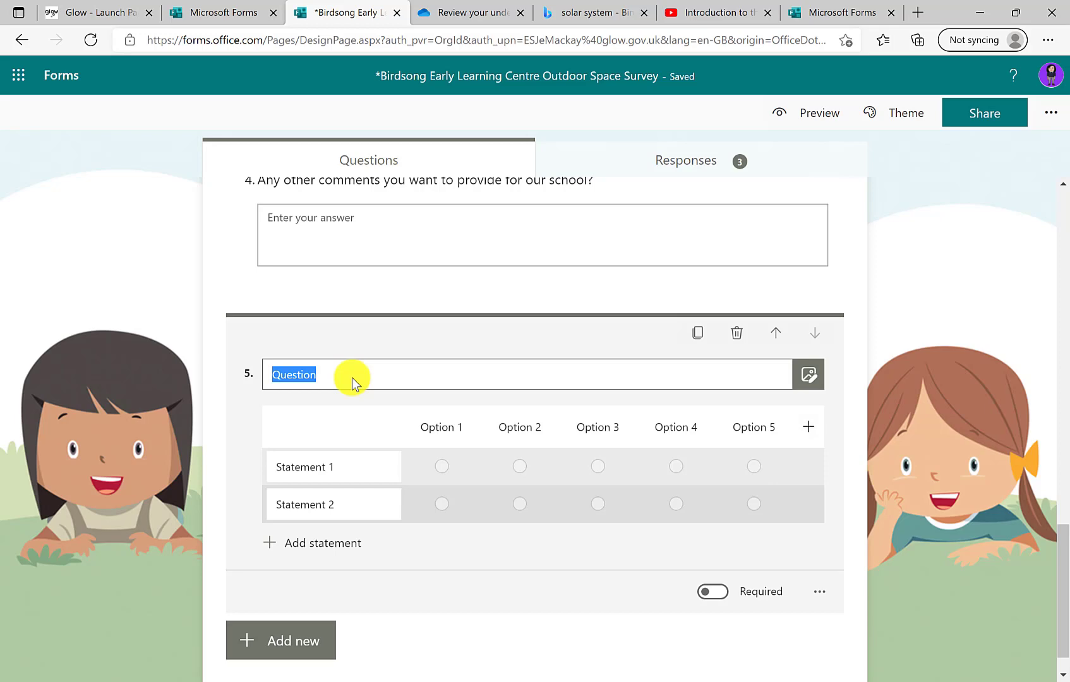
scroll(400, 342, "up", 10)
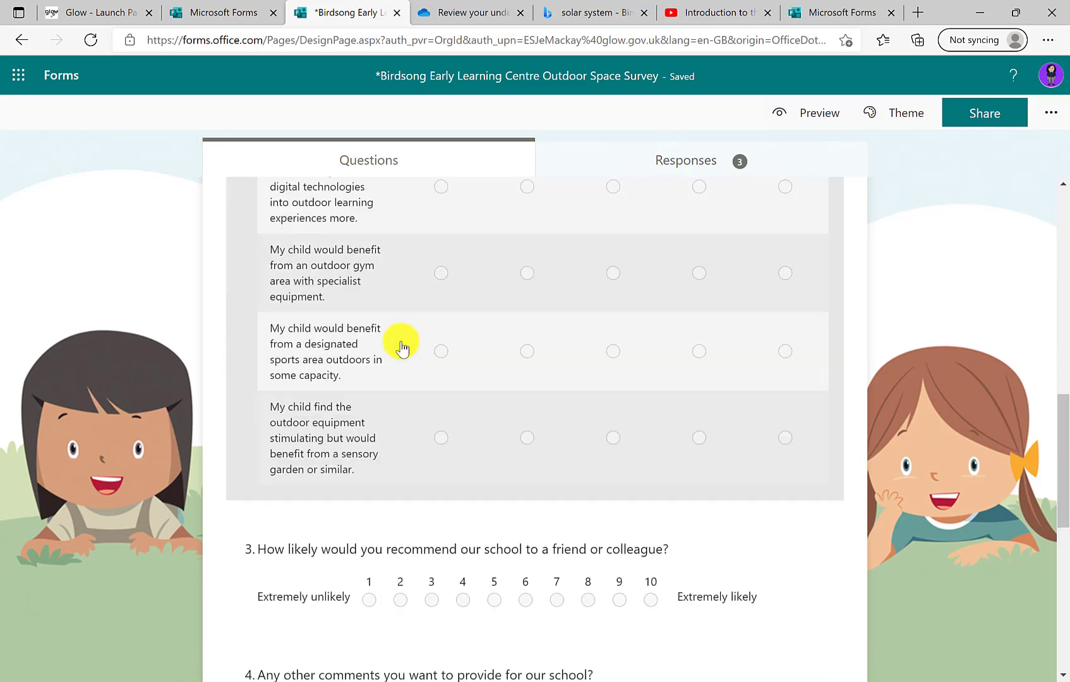
Insert a Net Promoter Score question directly below the "How likely would you recommend our school to a friend or colleague?" question
scroll(402, 341, "up", 3)
scroll(401, 256, "down", 1)
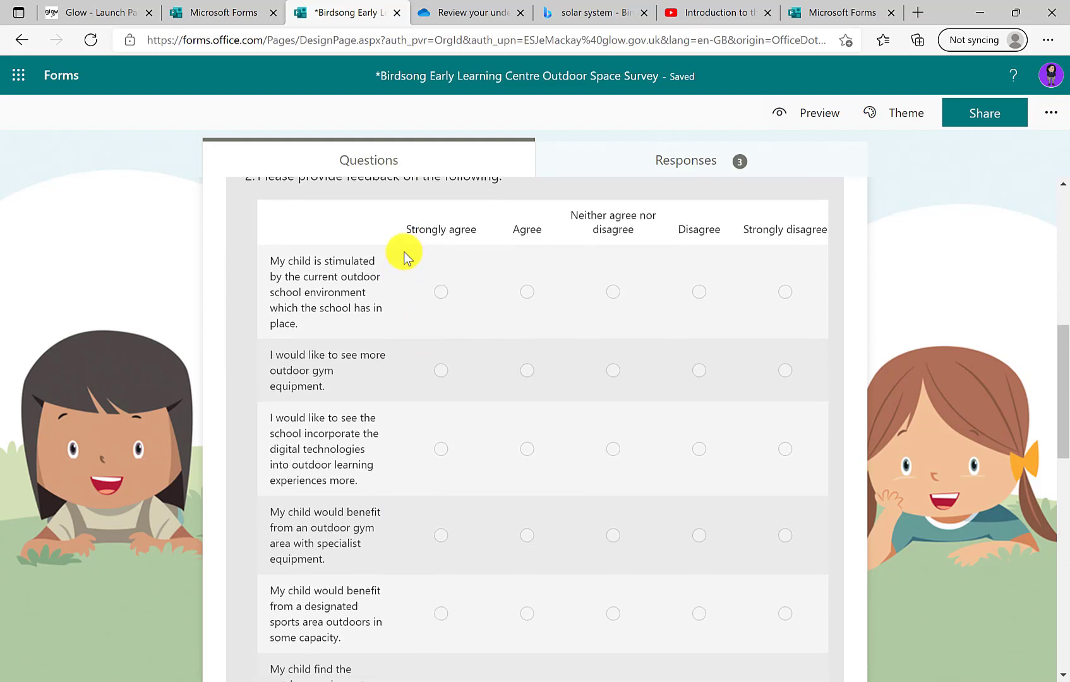
scroll(401, 263, "up", 1)
scroll(401, 263, "up", 1)
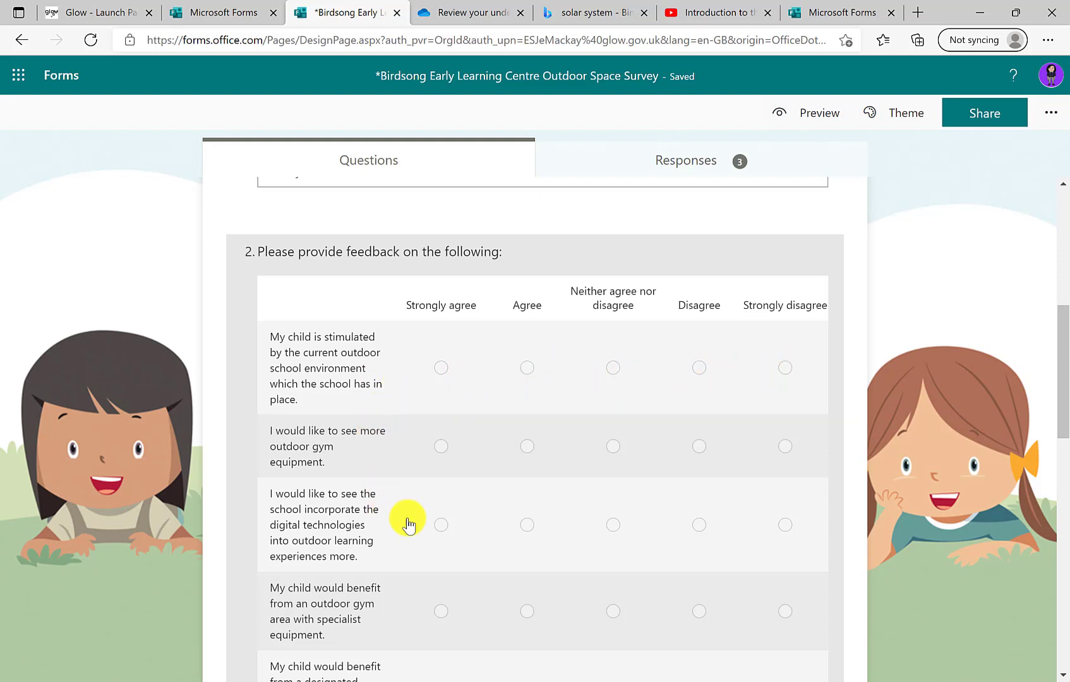
scroll(380, 528, "down", 5)
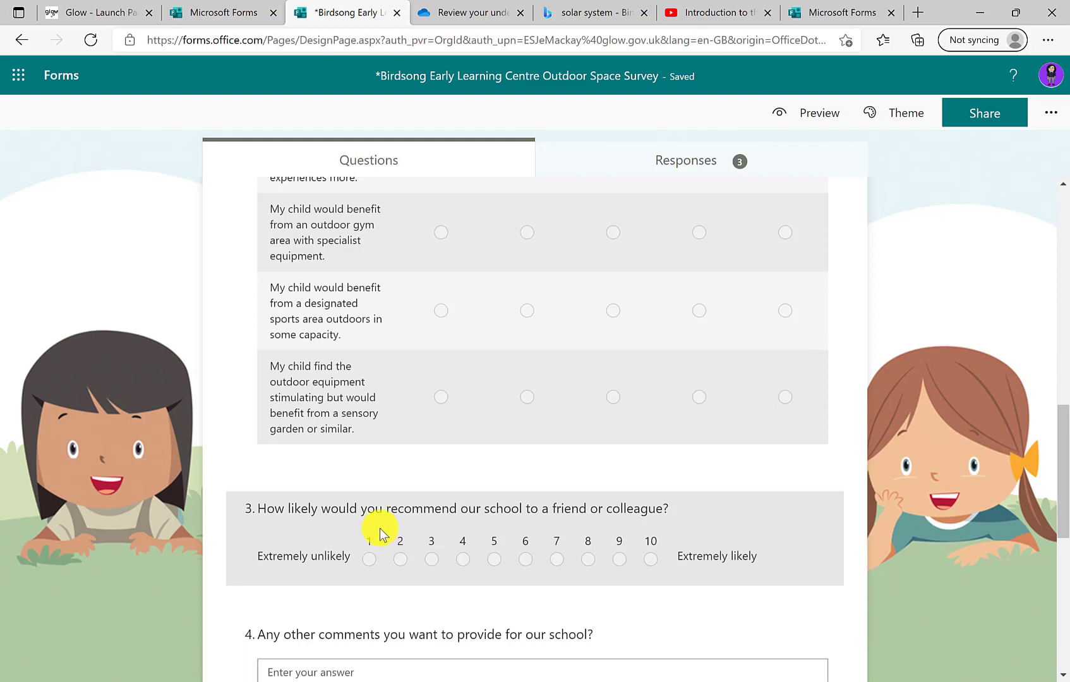
left_click(758, 536)
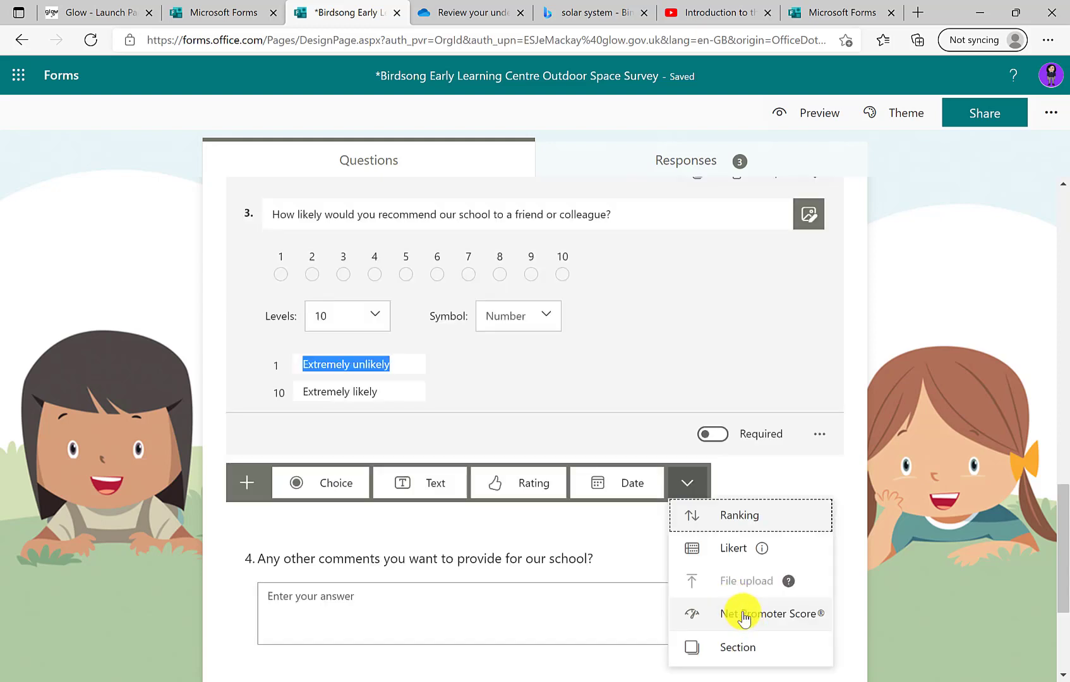
left_click(802, 614)
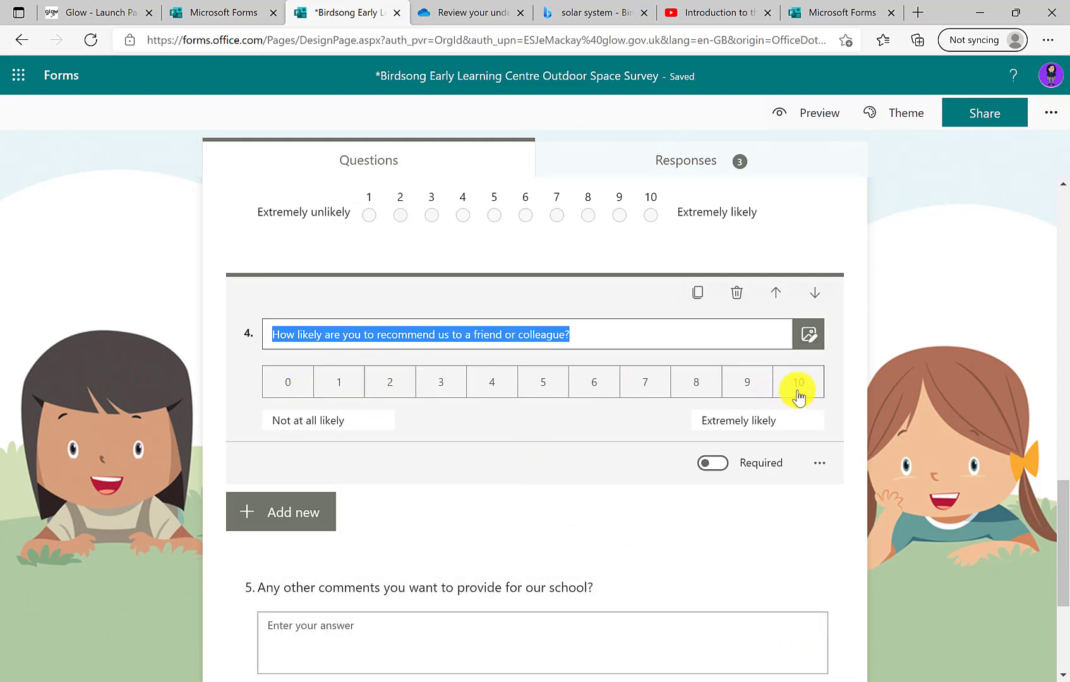
Add a Ranking question directly below the Net Promoter Score question
left_click(287, 507)
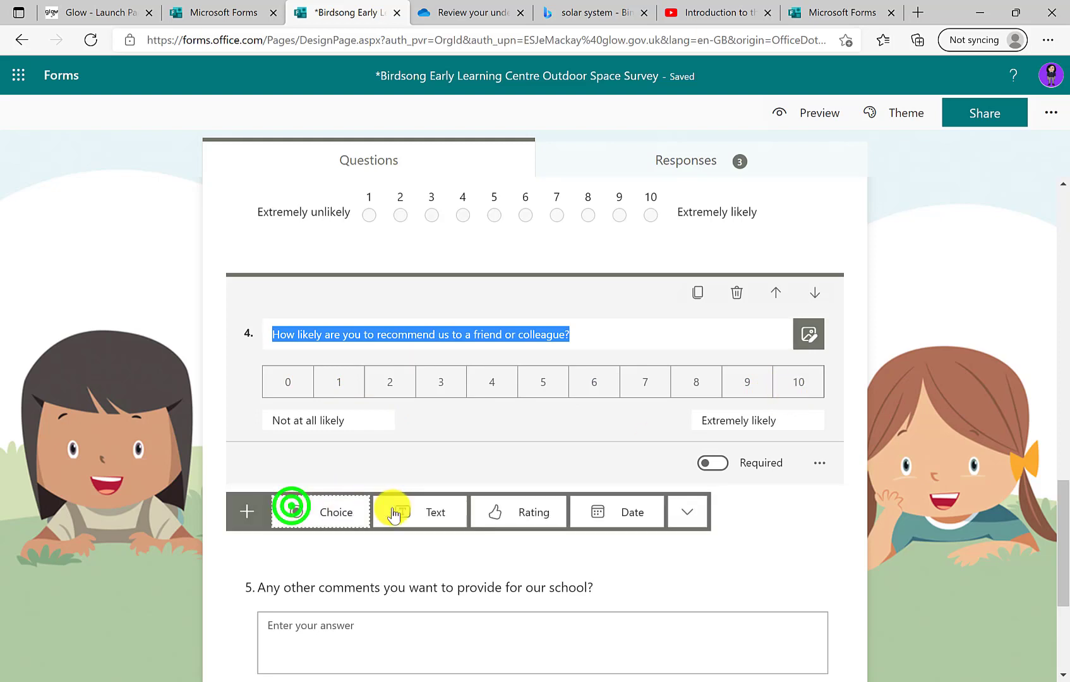
left_click(696, 506)
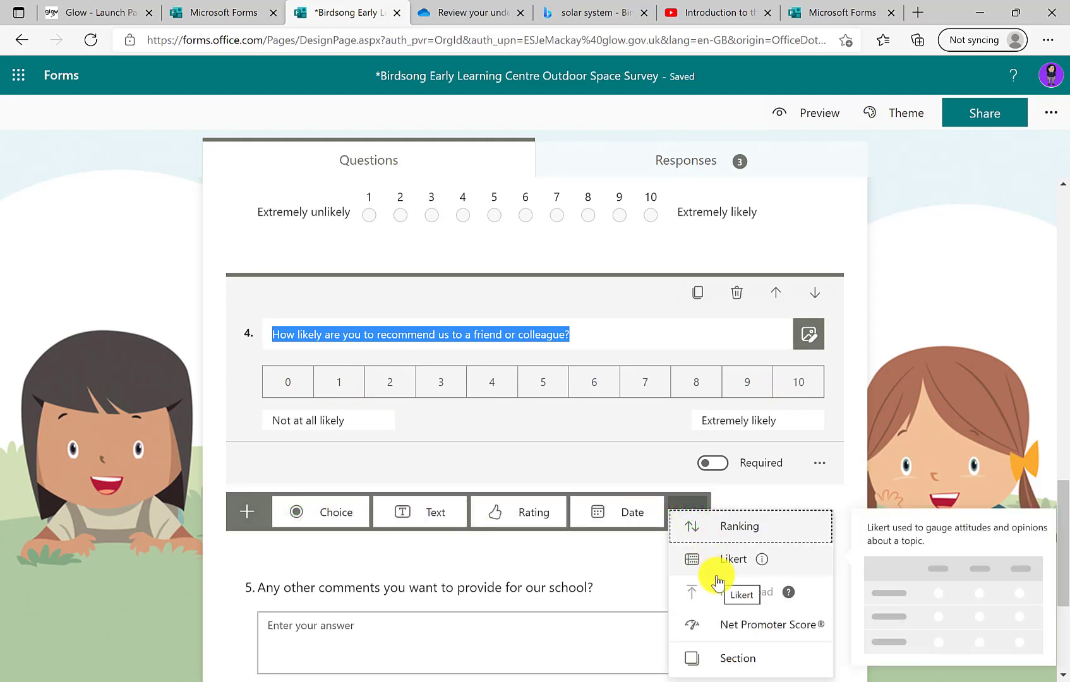
left_click(726, 532)
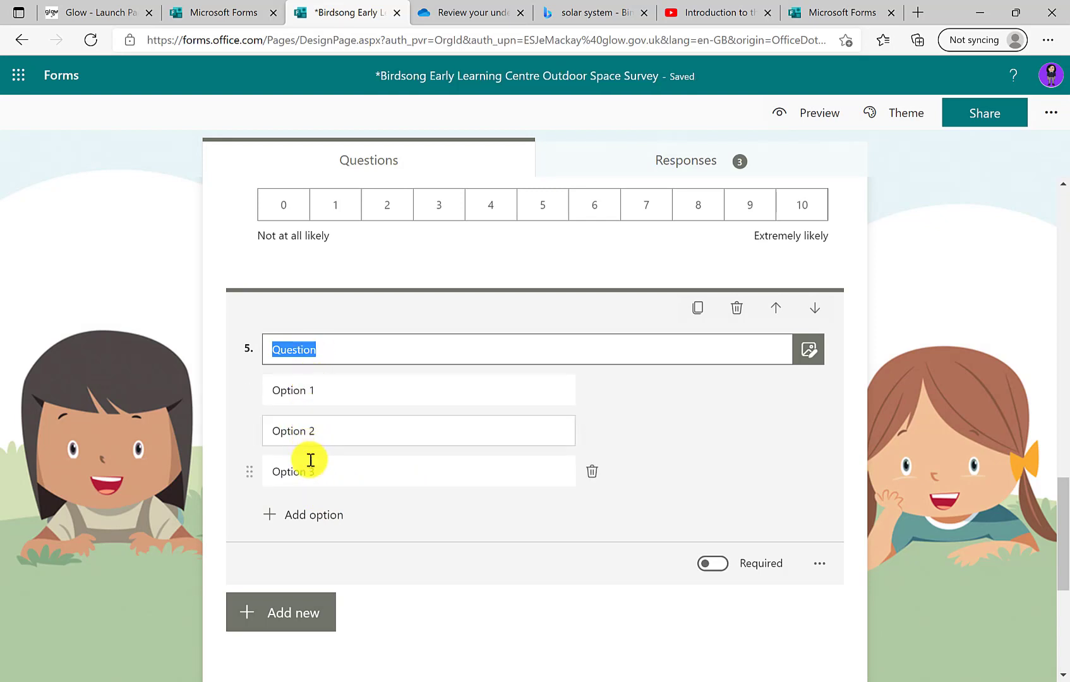
mouse_move(249, 480)
left_mouse_down()
mouse_move(249, 391)
mouse_move(248, 475)
left_mouse_up()
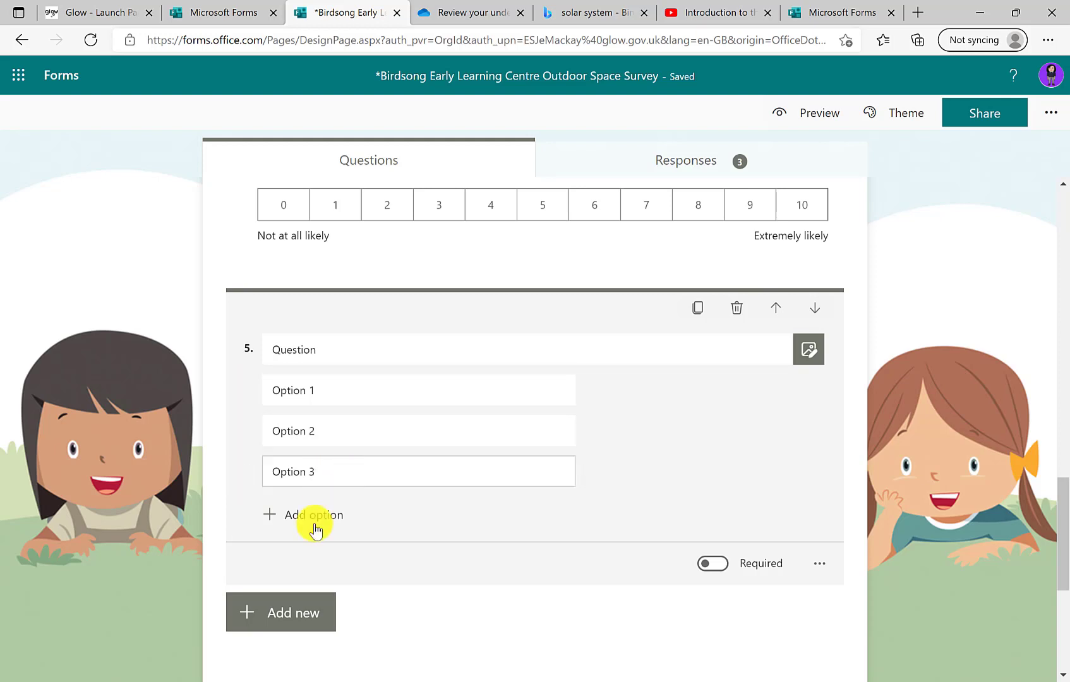
Open the survey's responses and view the form settings for who can respond, response options and receipts
left_click(681, 165)
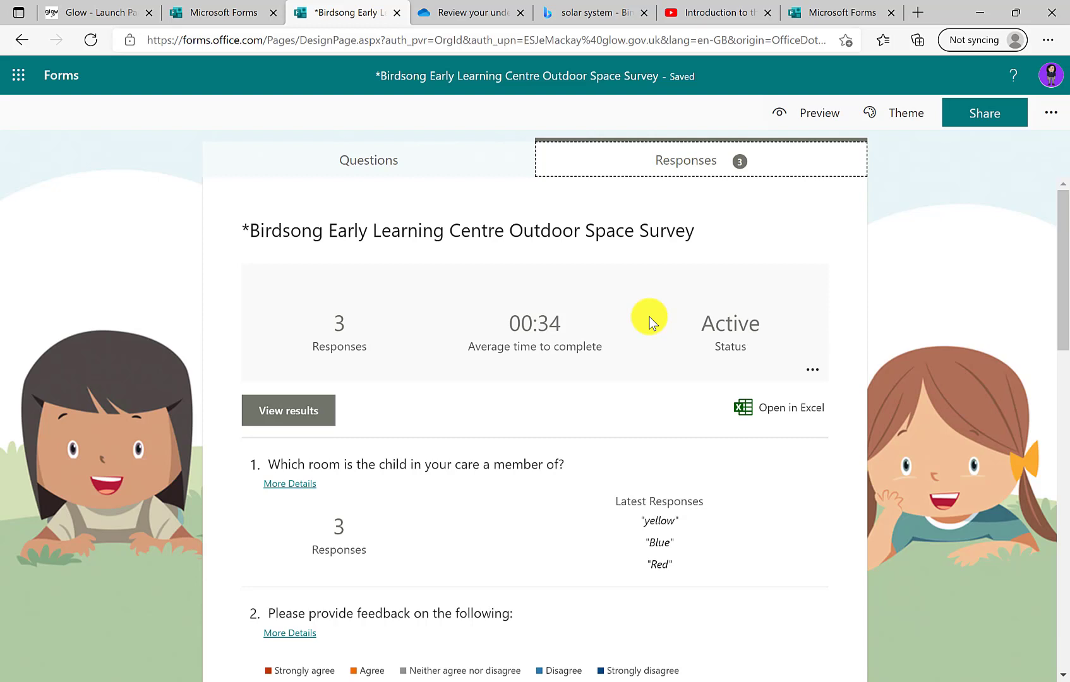
left_click(1049, 112)
left_click(979, 156)
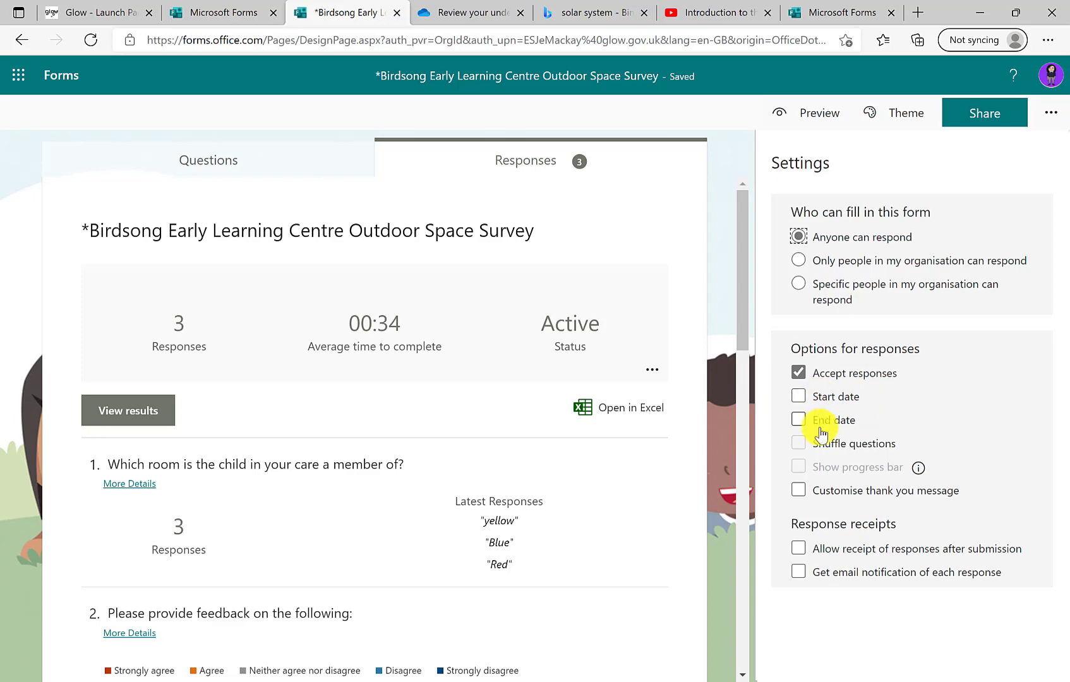
left_click(699, 266)
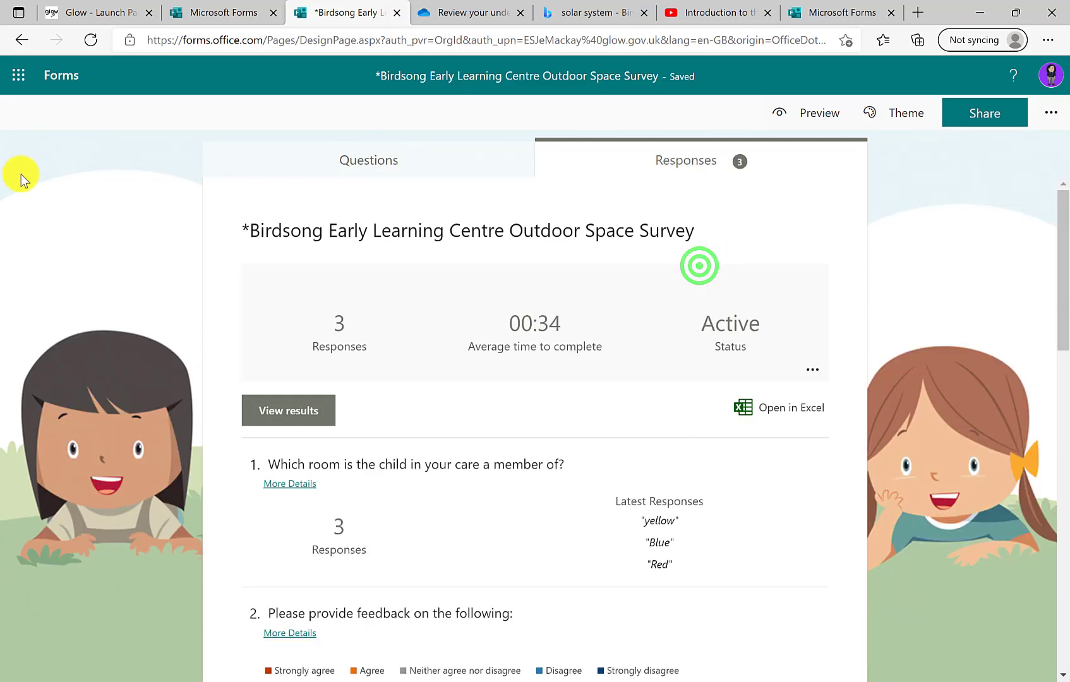
Review the response summary and view the extra options for deleting, printing or linking to it
scroll(362, 276, "down", 4)
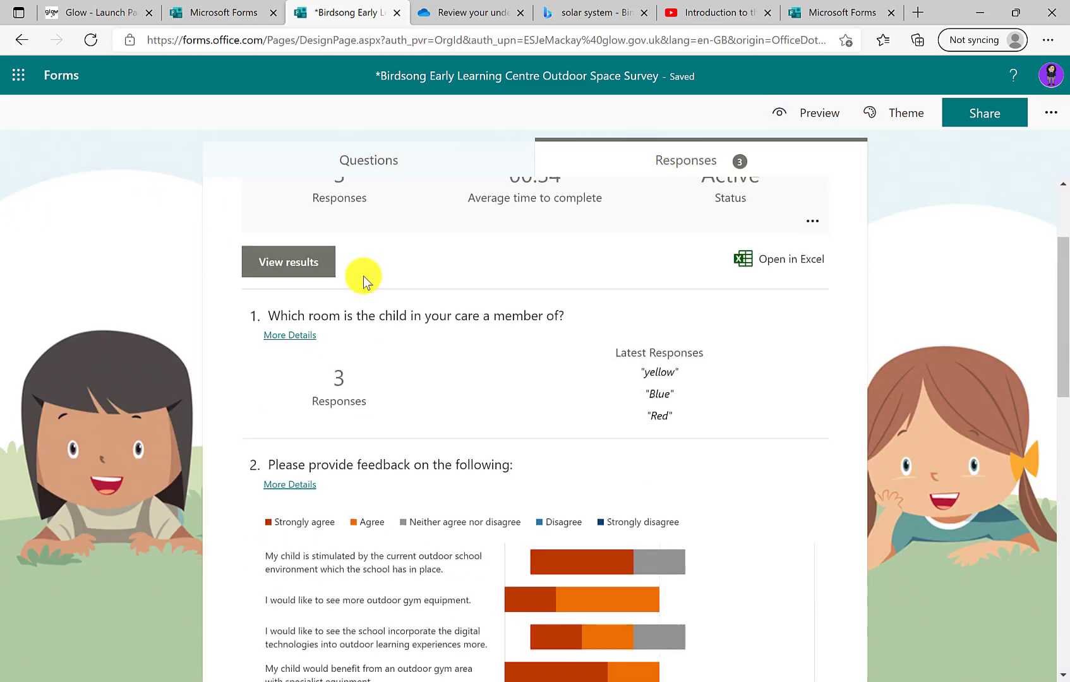
scroll(592, 265, "up", 1)
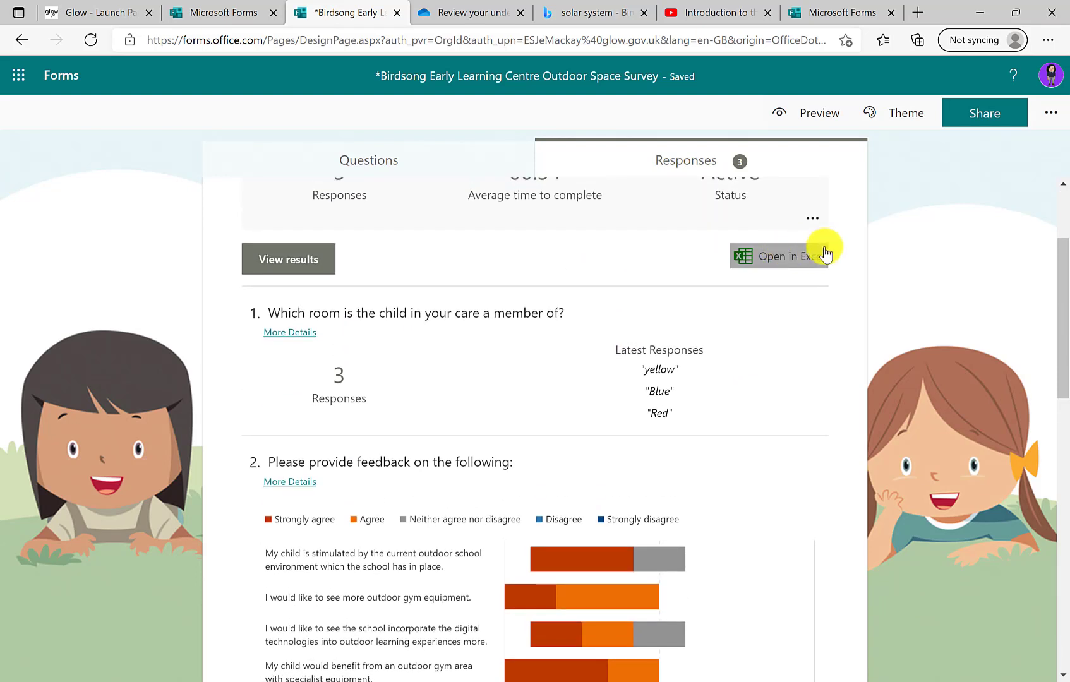
left_click(813, 219)
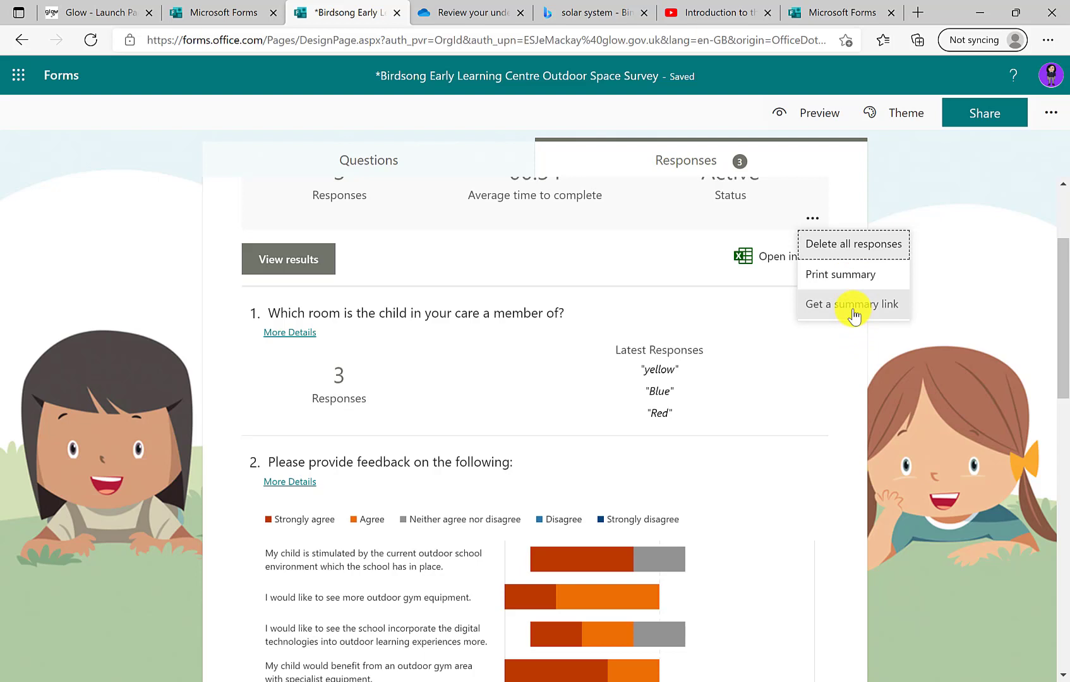
View the individual results of respondents 1 to 3, look over the third one's answers and return to the response summary
left_click(306, 264)
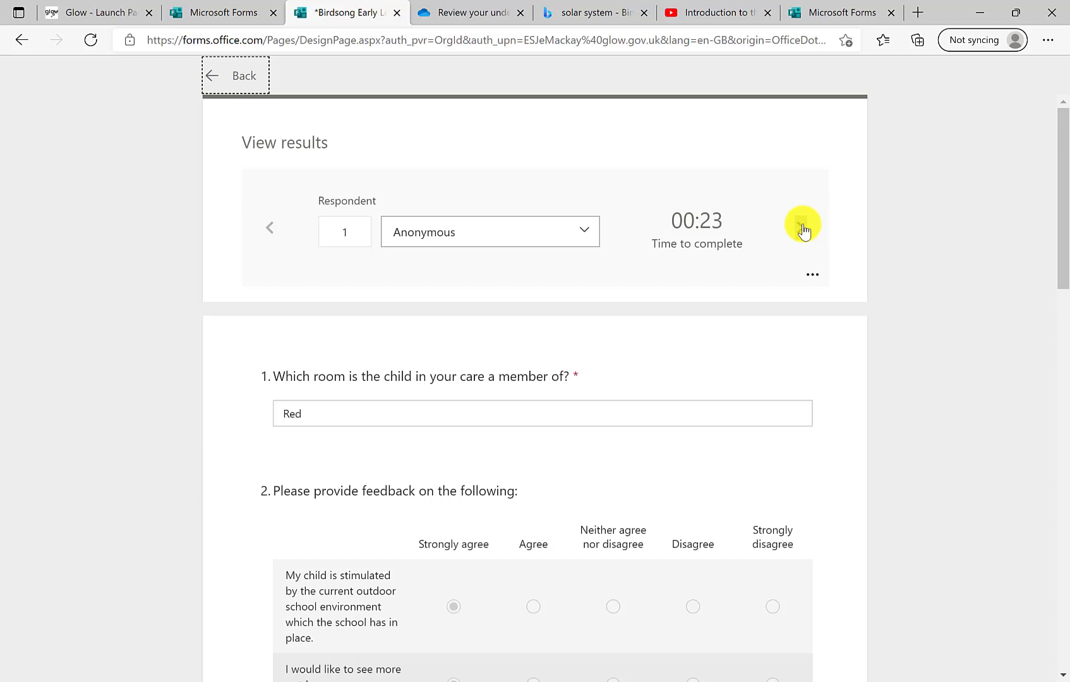
left_click(801, 226)
left_click(802, 226)
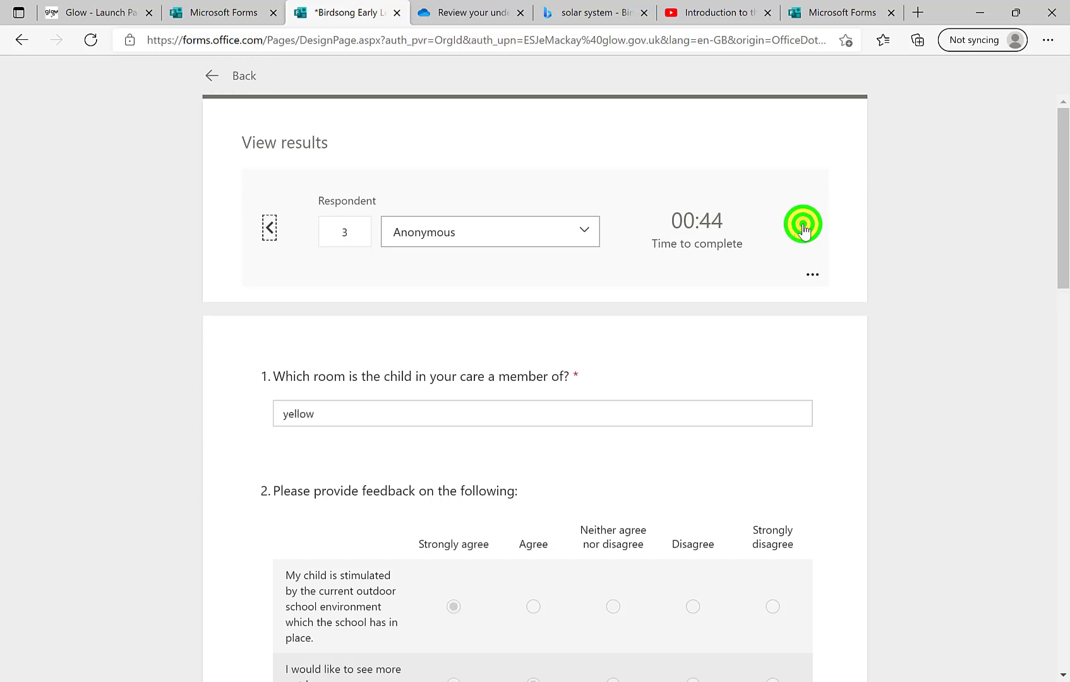
left_click(279, 228)
scroll(405, 413, "down", 4)
scroll(405, 413, "up", 4)
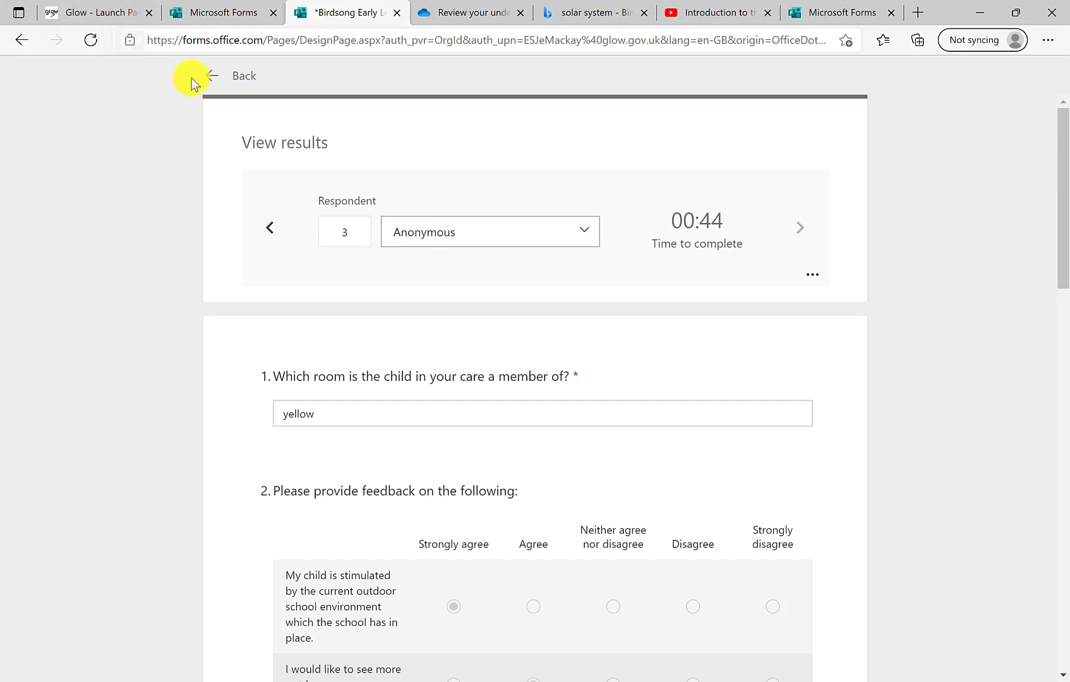
left_click(240, 76)
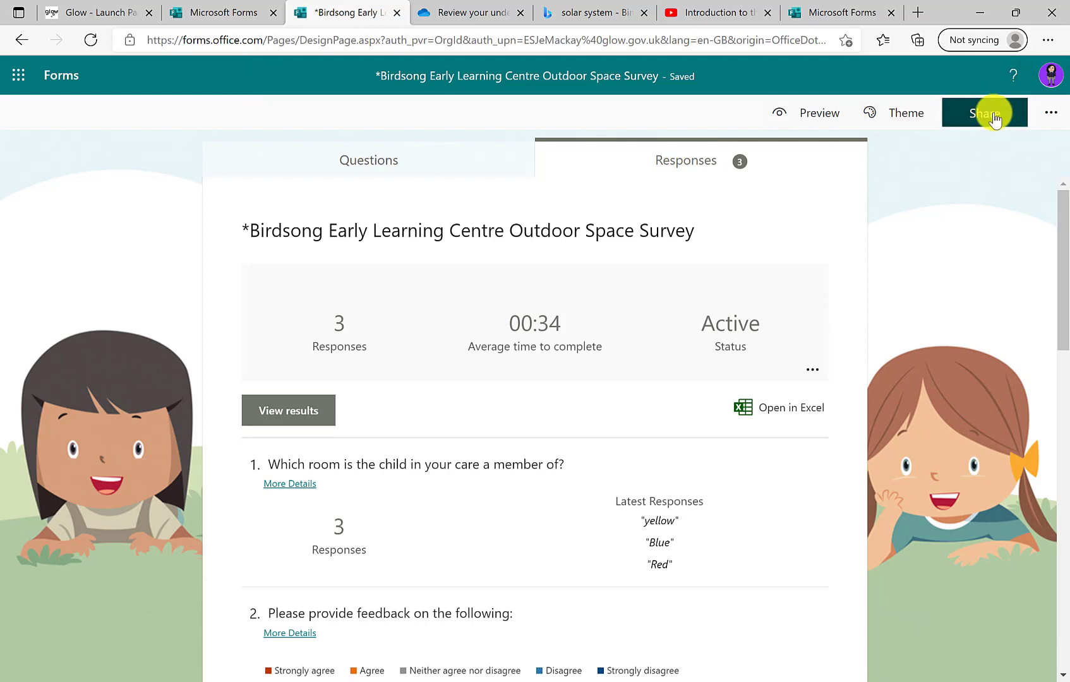
Restrict the survey to Only people in my organisation can respond and preview the form as a respondent
left_click(993, 118)
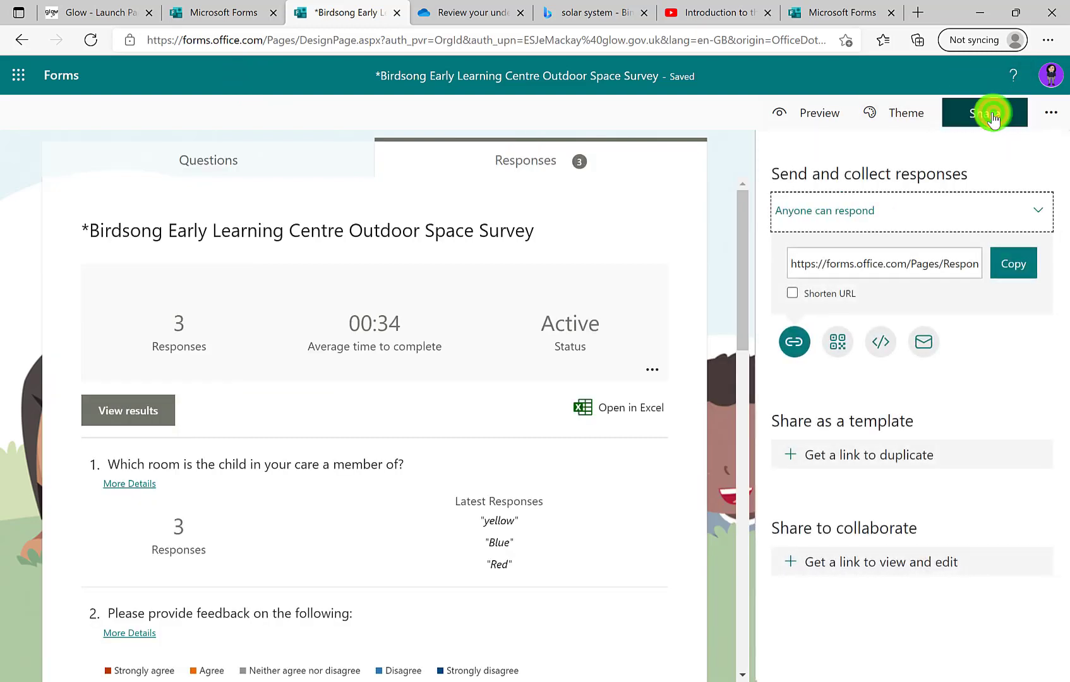
left_click(910, 212)
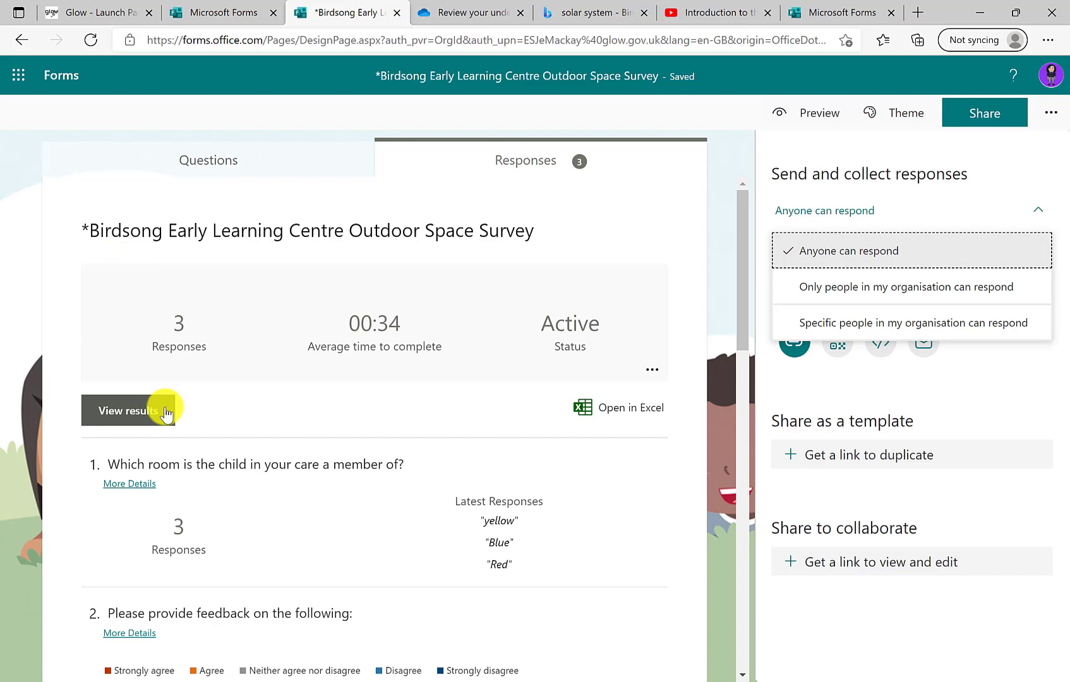
left_click(849, 292)
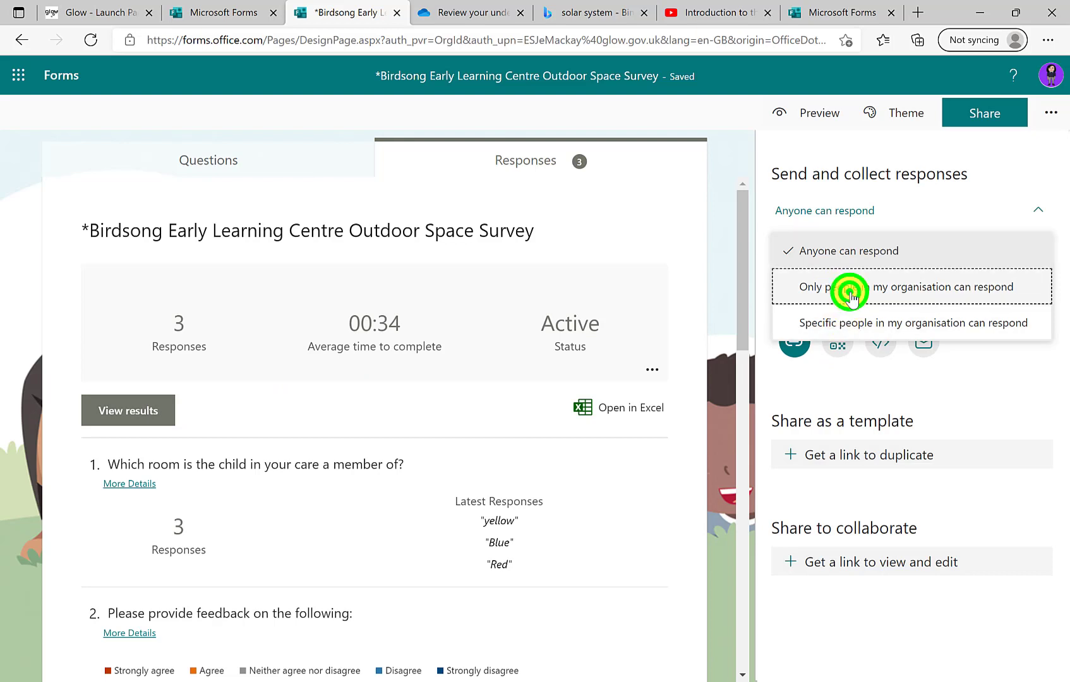
left_click(820, 112)
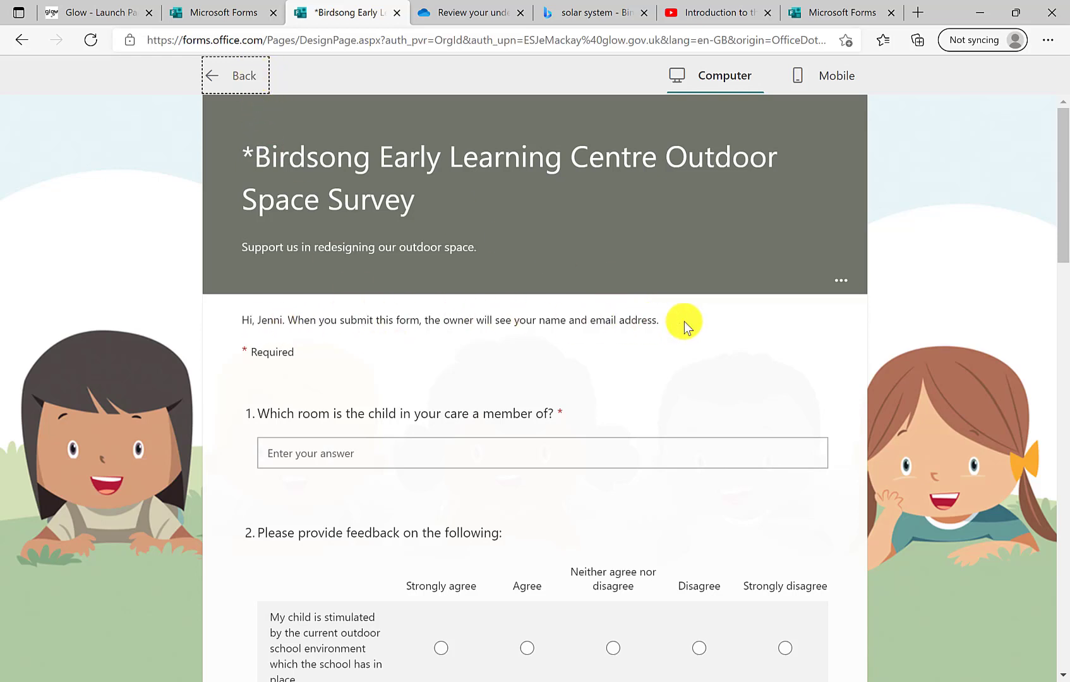
left_click(227, 78)
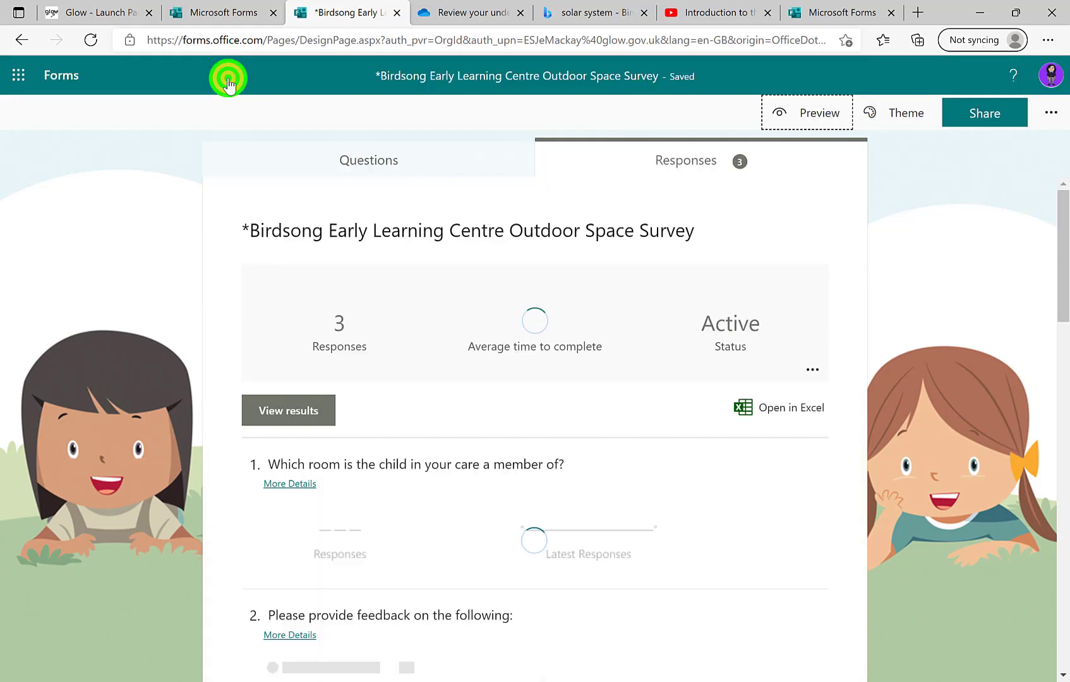
Reopen the survey's sharing options and view the choices for who can respond
left_click(999, 110)
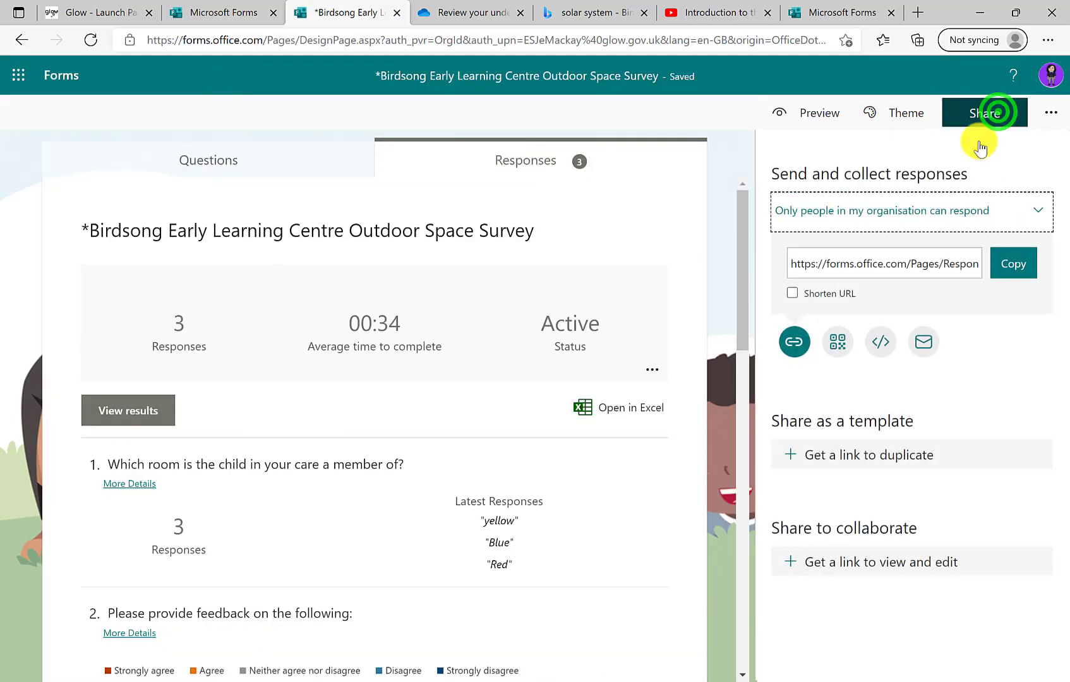
left_click(920, 205)
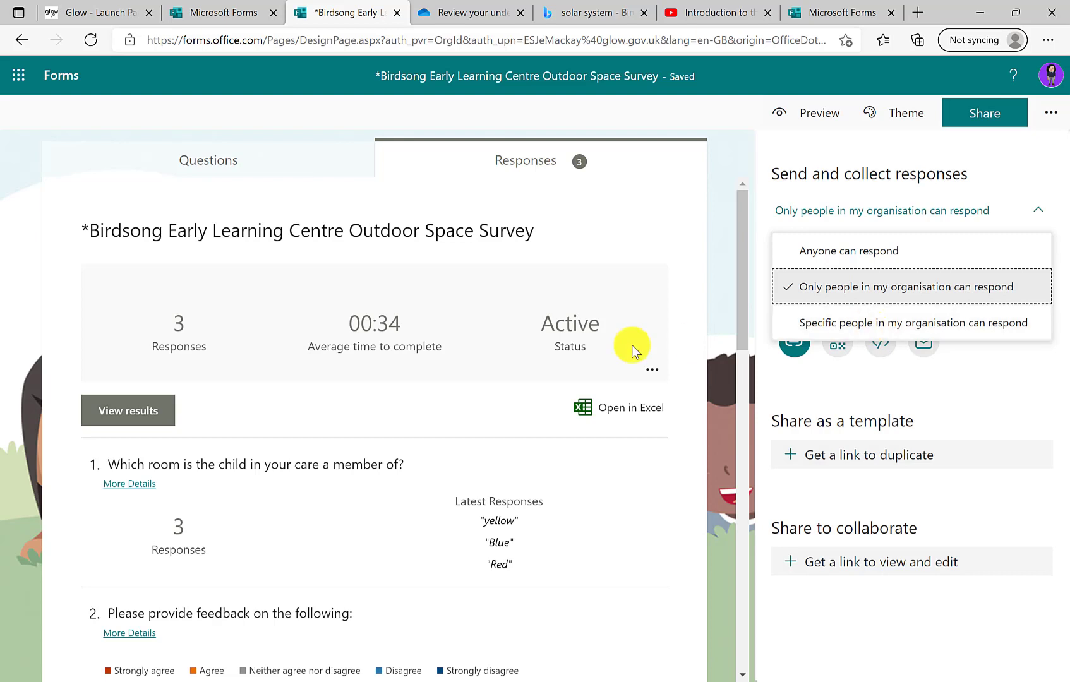
left_click(918, 361)
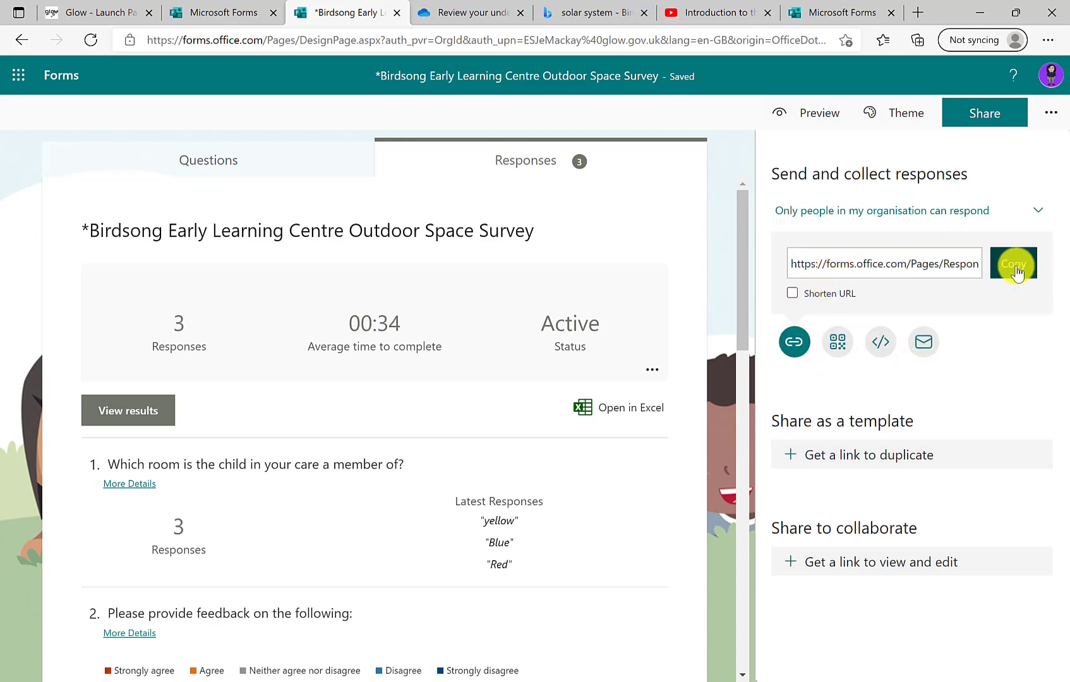
Try the Shorten URL option on the survey's response link and display the survey's QR code
left_click(794, 294)
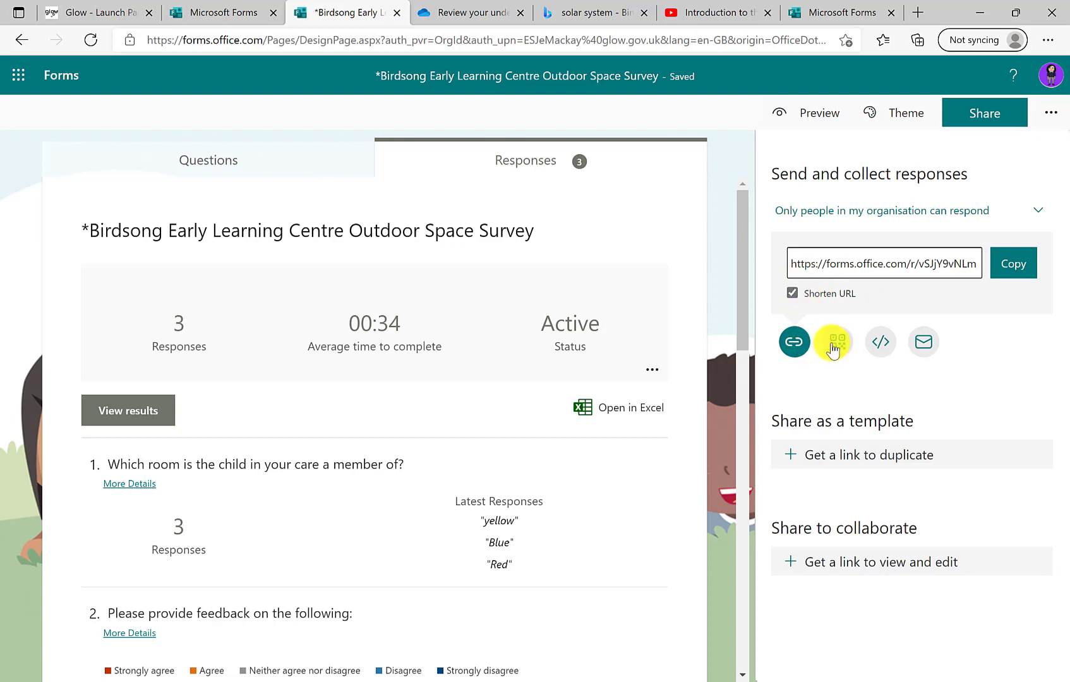
left_click(793, 293)
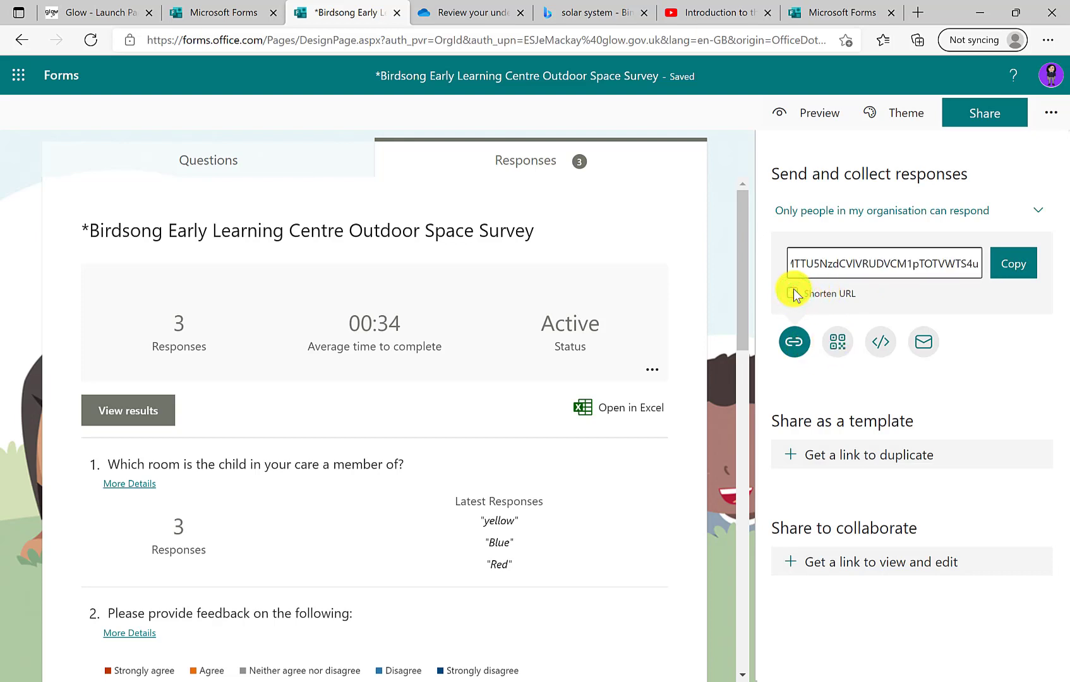
left_click(793, 293)
left_click(837, 341)
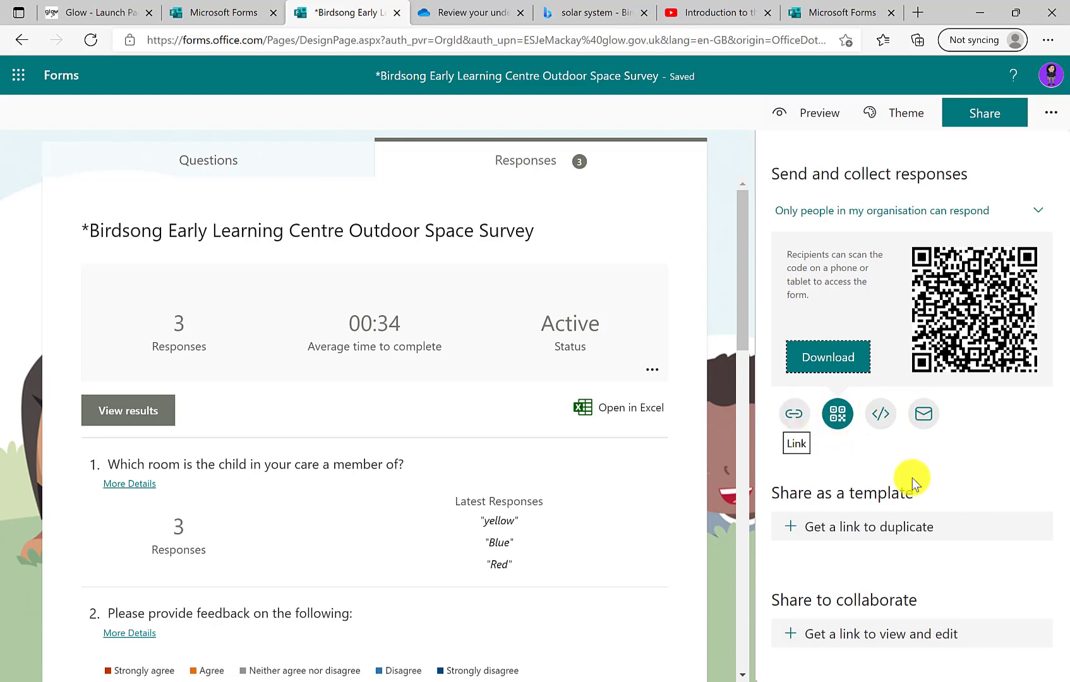
left_click(978, 527)
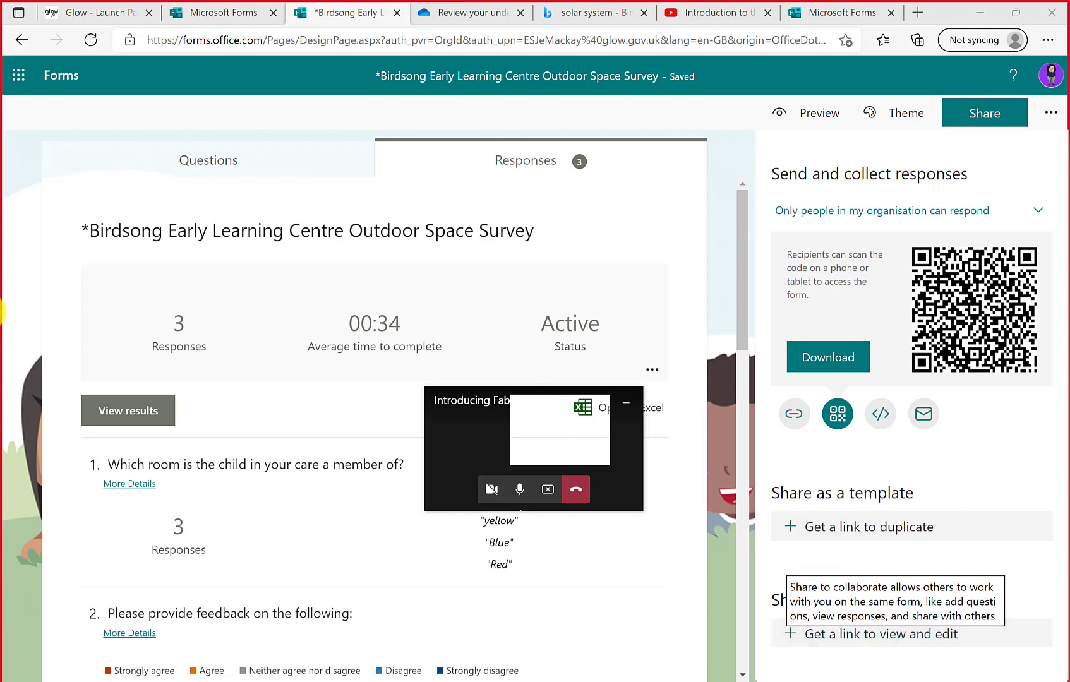
Look through the survey's response charts, view the additional form options and return to the survey's questions
scroll(304, 435, "down", 10)
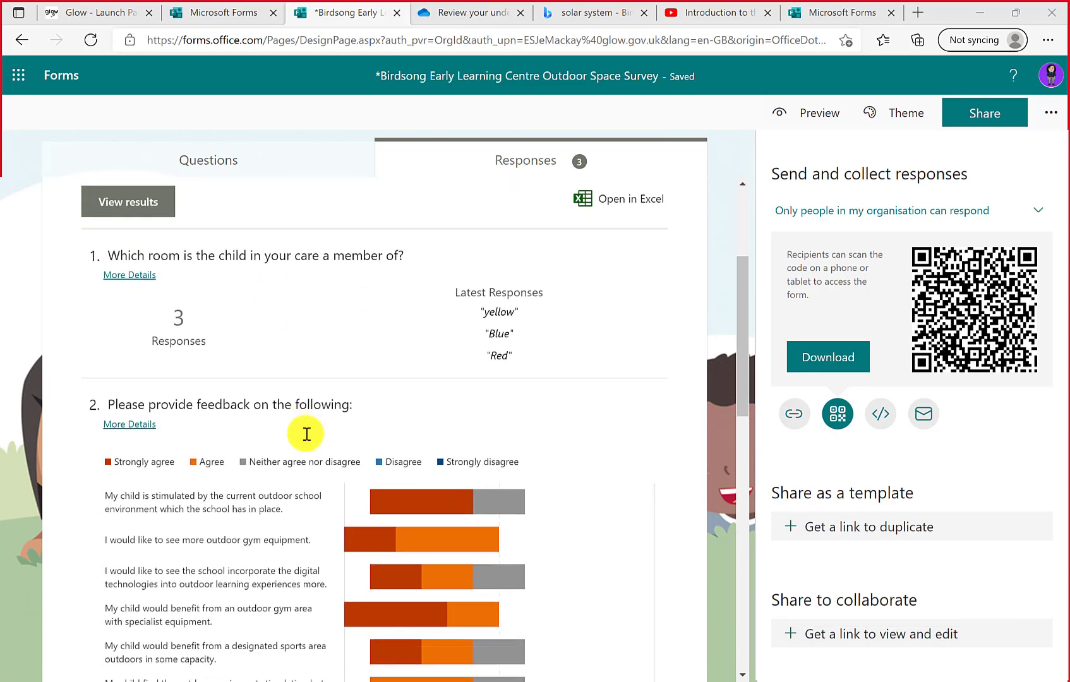
left_click(1052, 115)
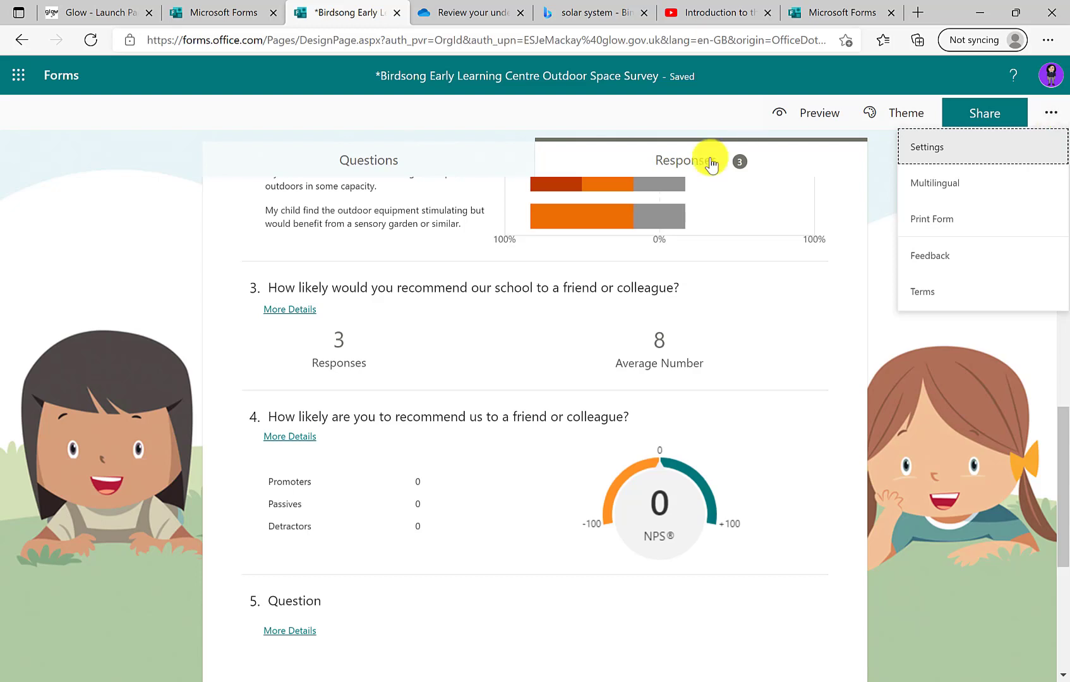
left_click(452, 342)
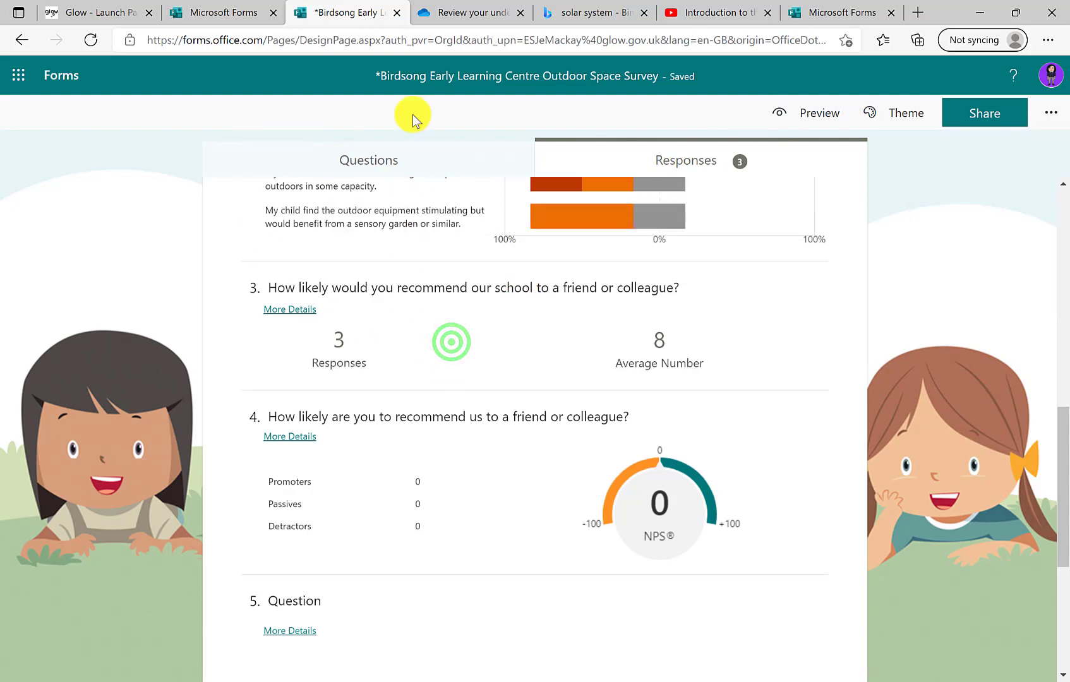
left_click(407, 149)
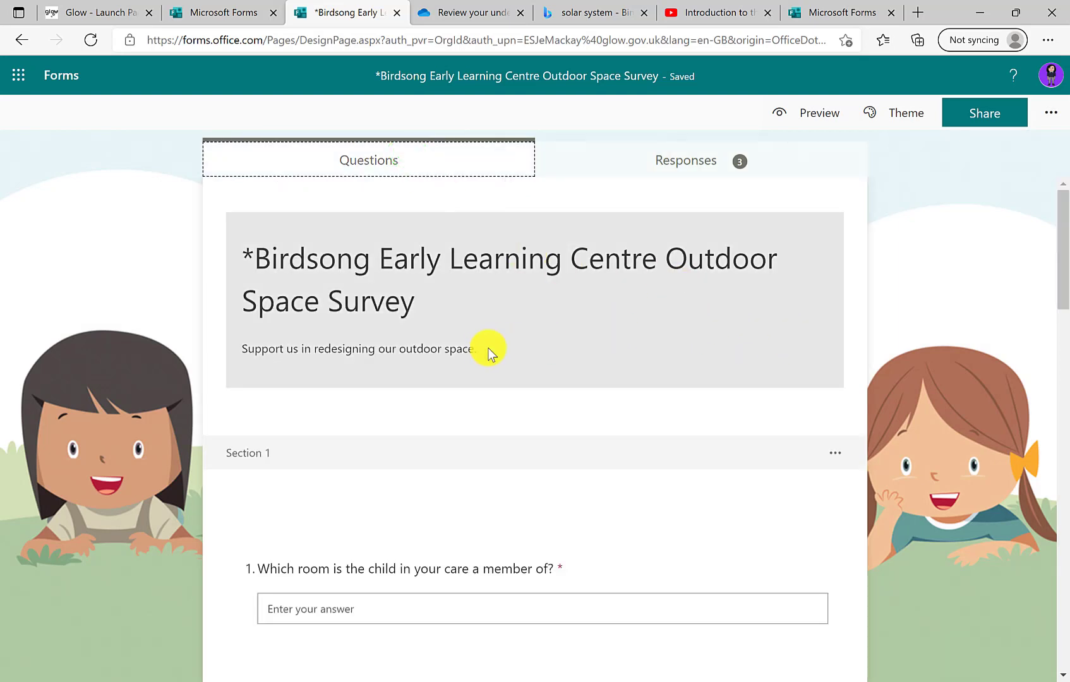
Preview the survey, open its first question in Immersive Reader, go through the tips and have the question read aloud
left_click(368, 584)
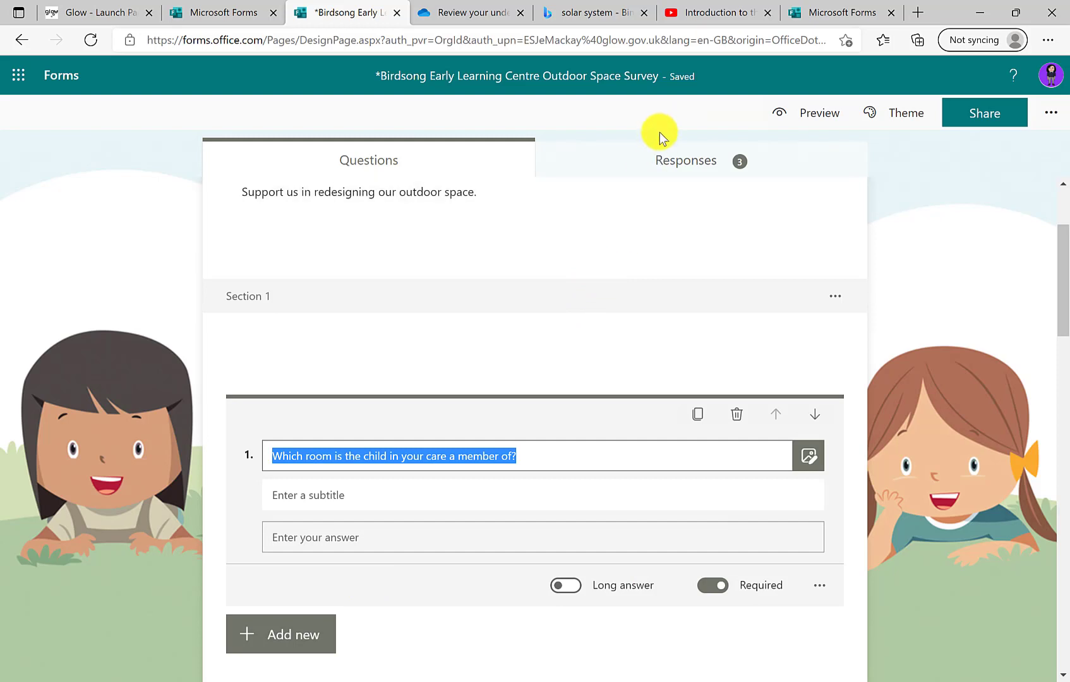
left_click(772, 114)
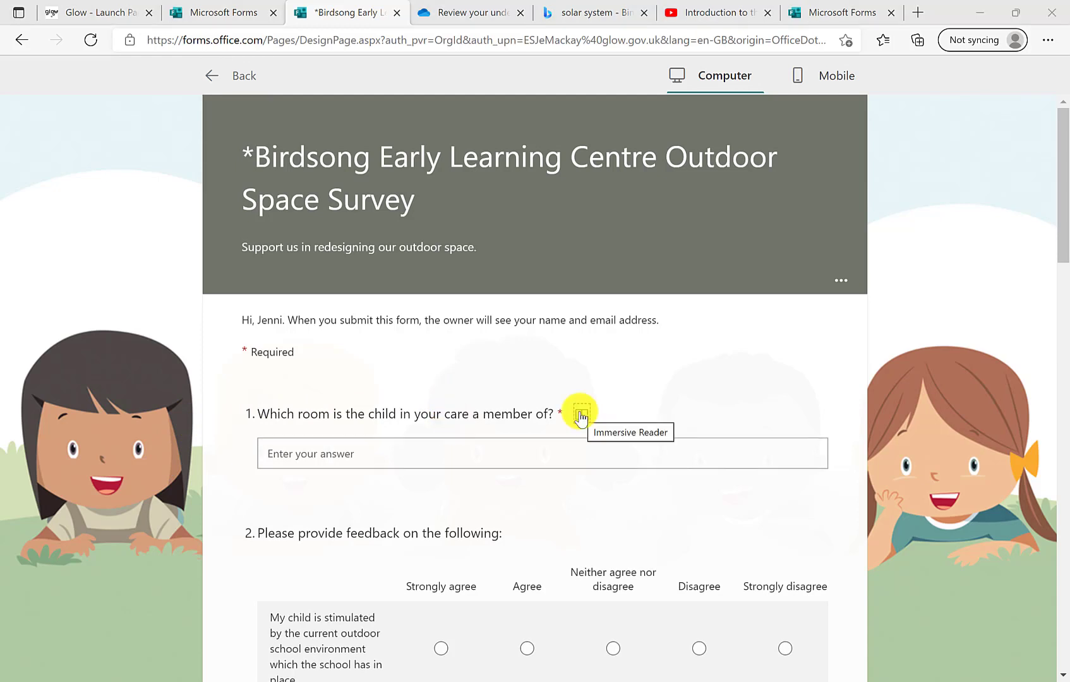
left_click(581, 416)
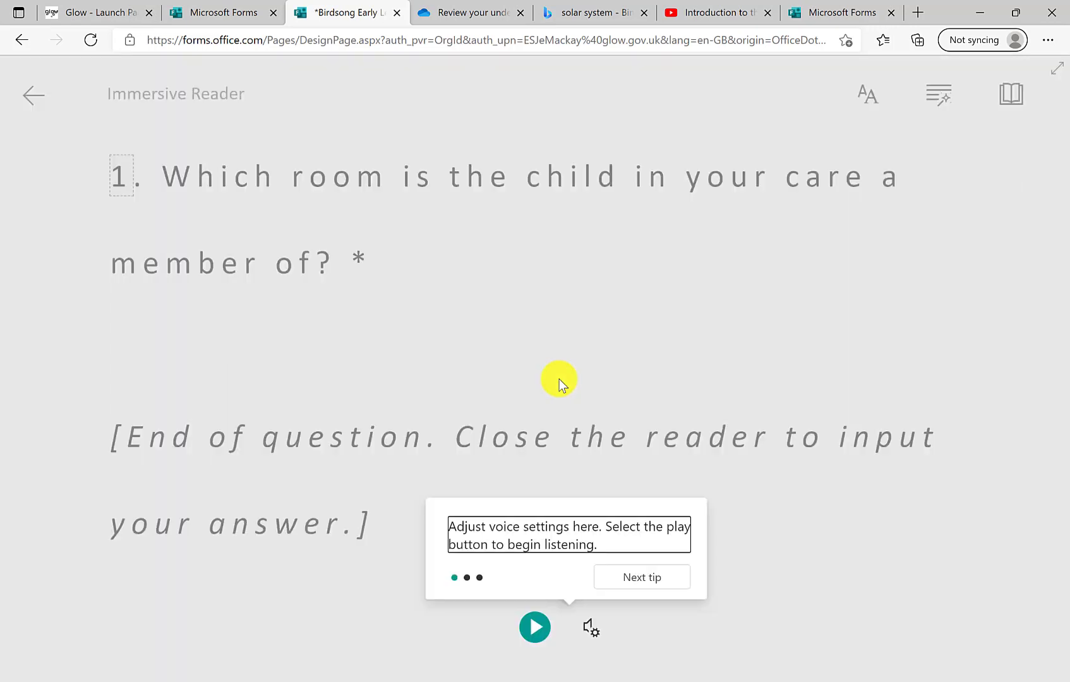
left_click(644, 582)
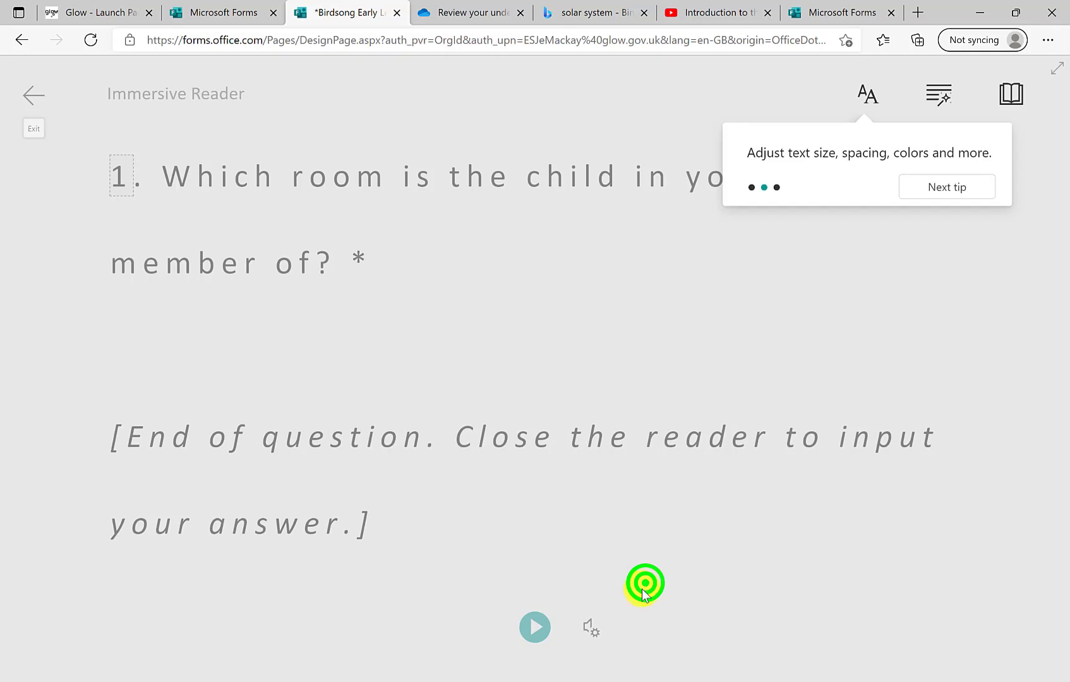
left_click(947, 185)
left_click(957, 185)
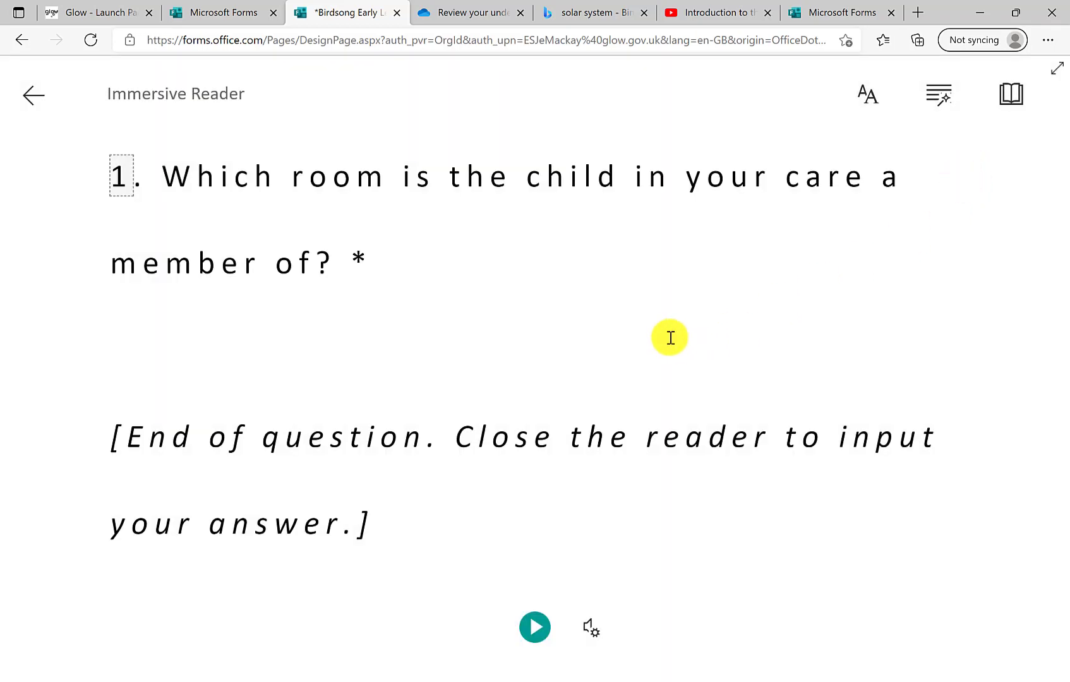
left_click(538, 629)
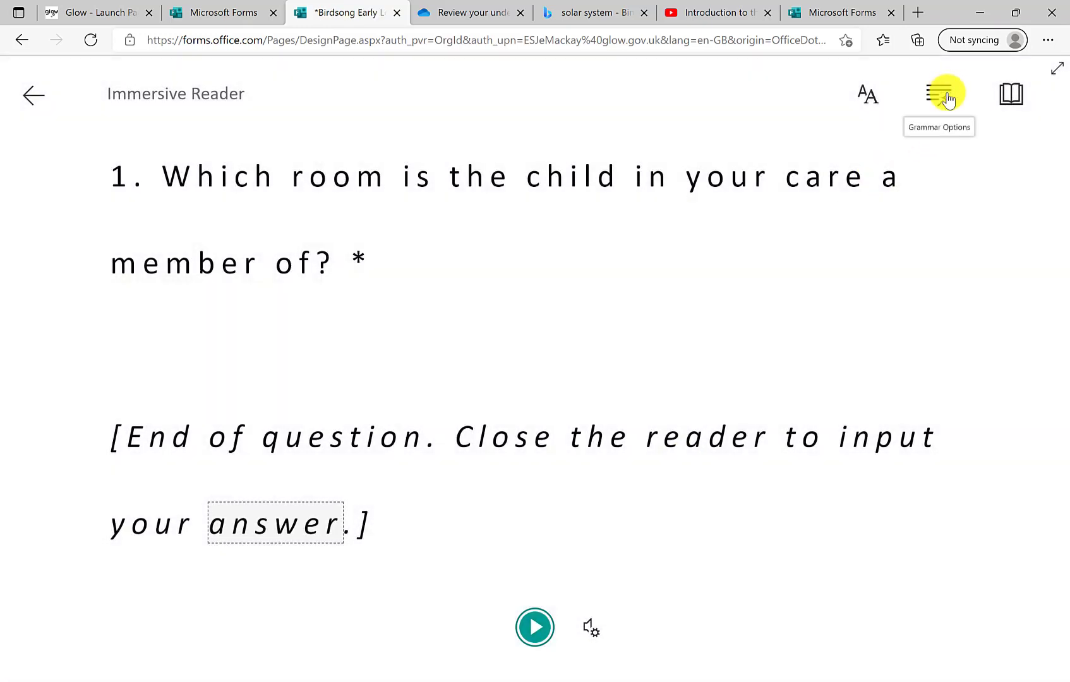
View Immersive Reader's reading preferences and available translation languages, and return to the survey's editing view
left_click(1004, 92)
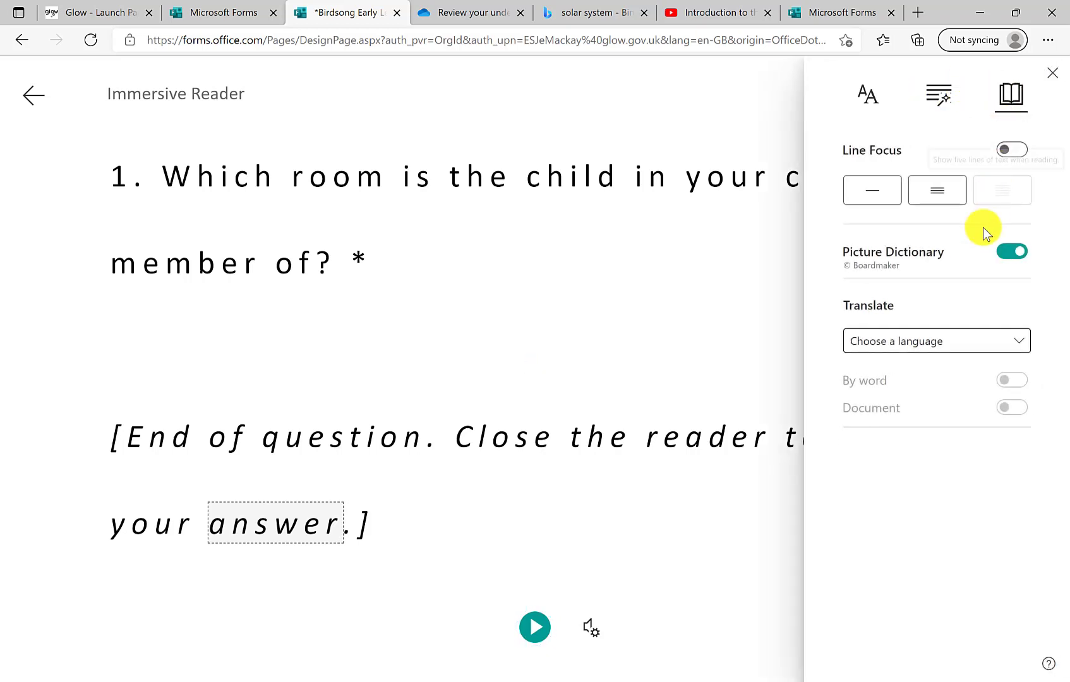
left_click(918, 342)
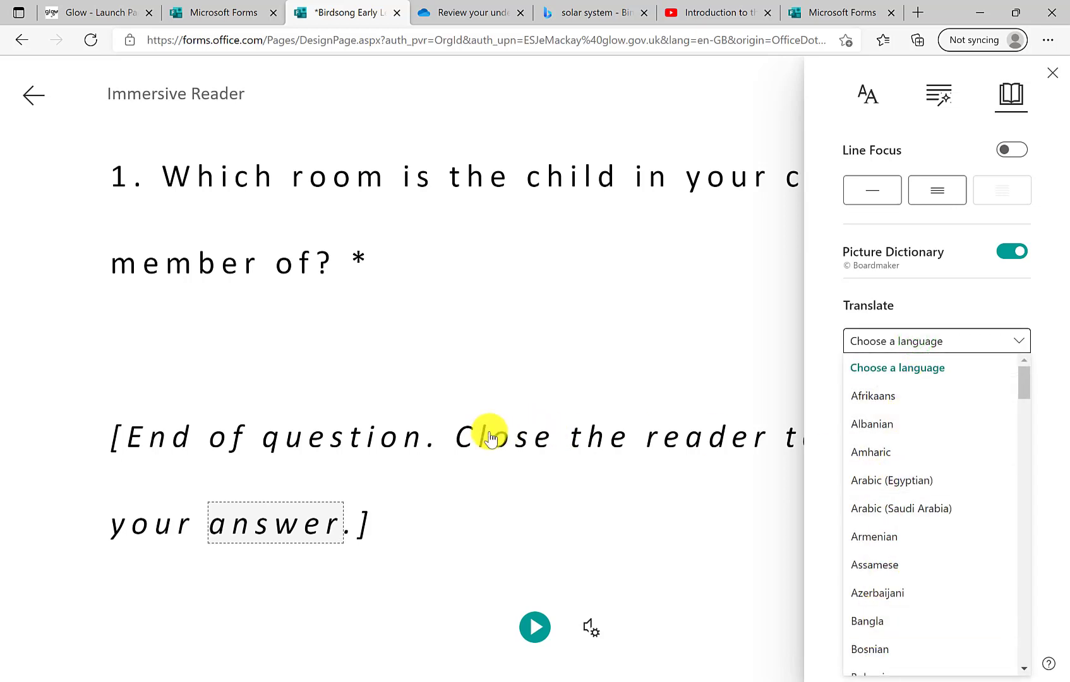
left_click(35, 94)
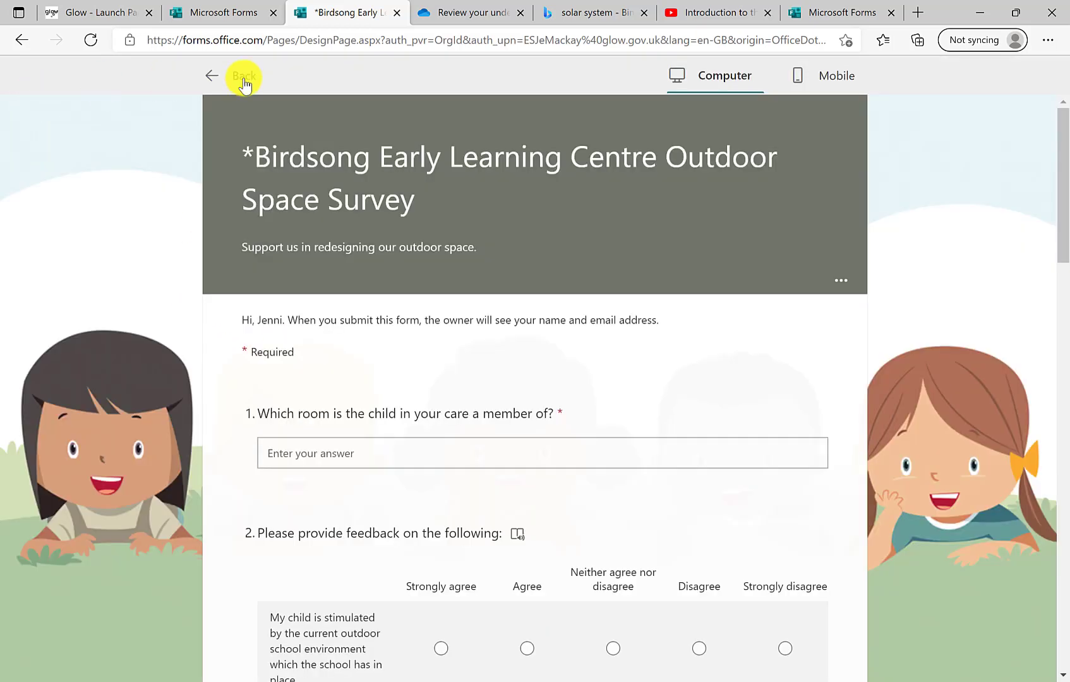
left_click(211, 77)
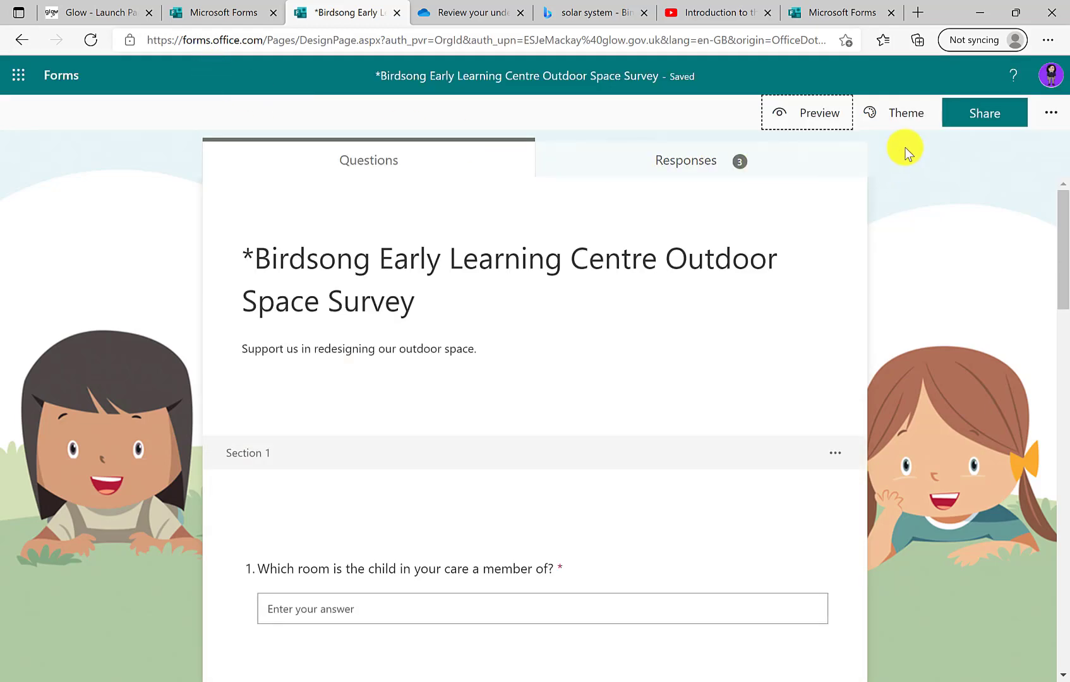
Check the survey's sharing options, look through its print preview and available printers, and cancel printing
left_click(982, 112)
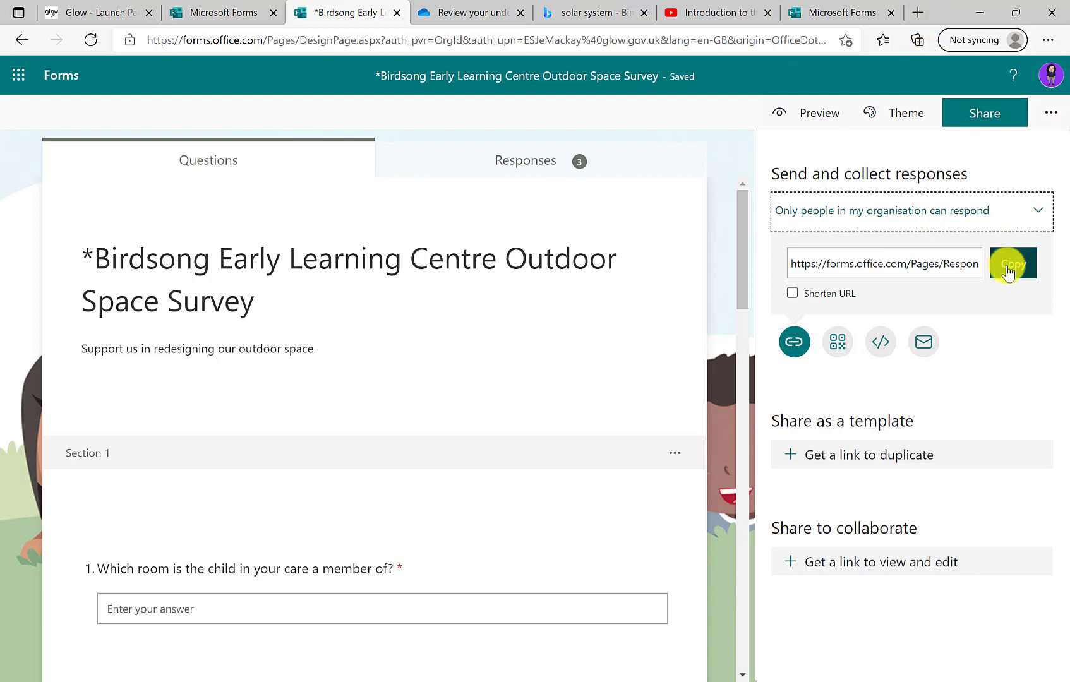
left_click(1051, 113)
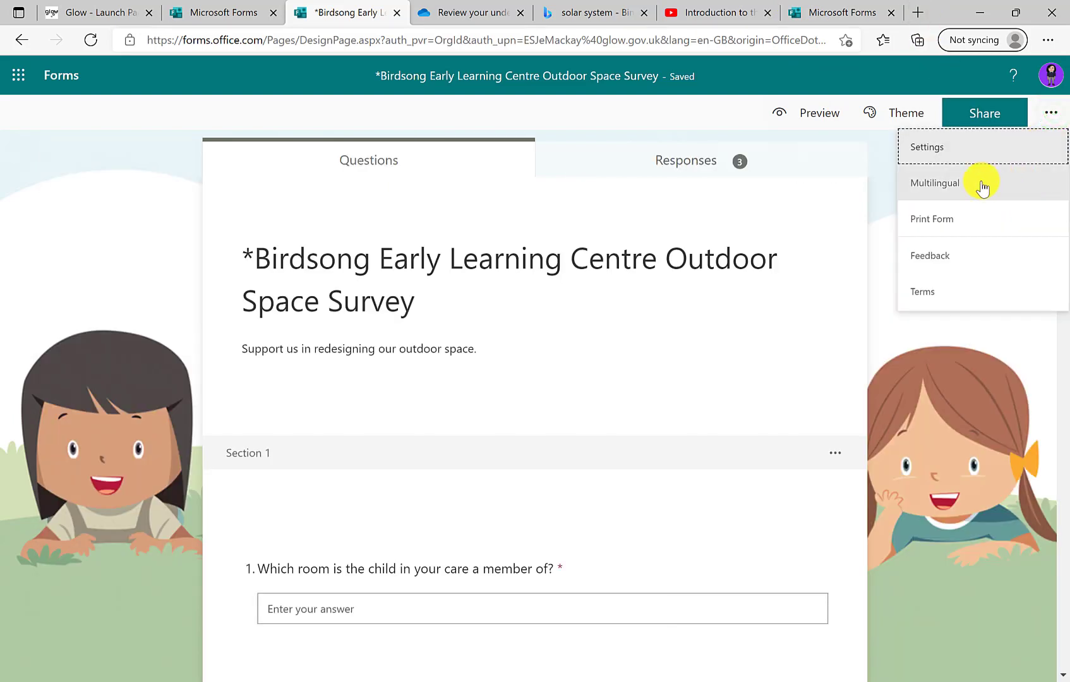
left_click(927, 221)
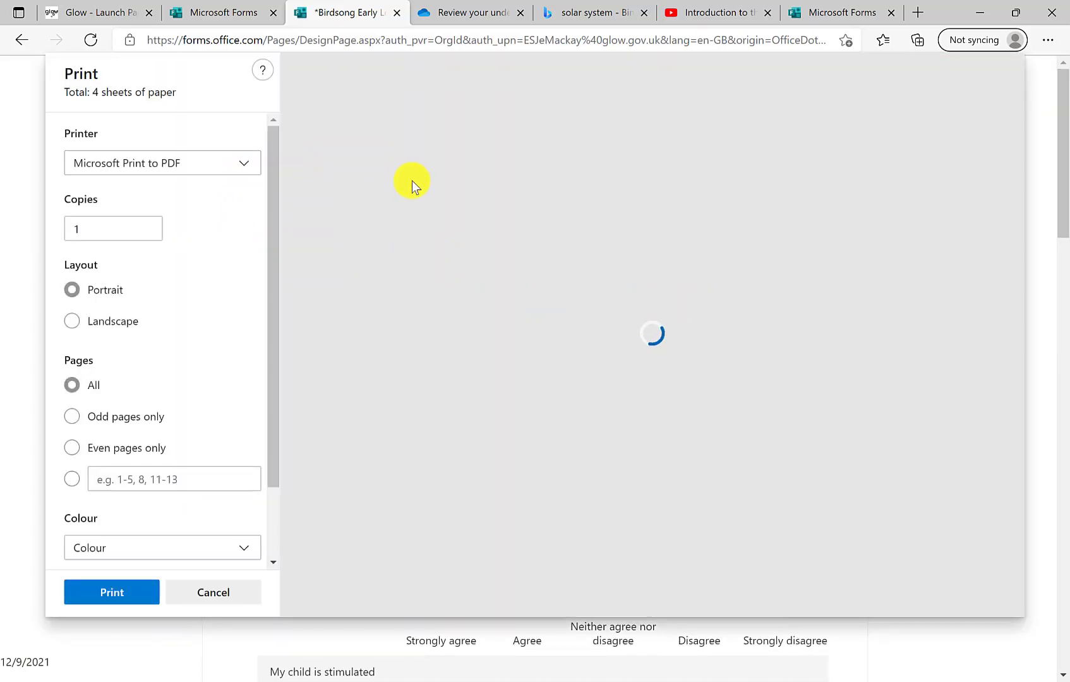
scroll(428, 272, "down", 5)
scroll(439, 292, "down", 15)
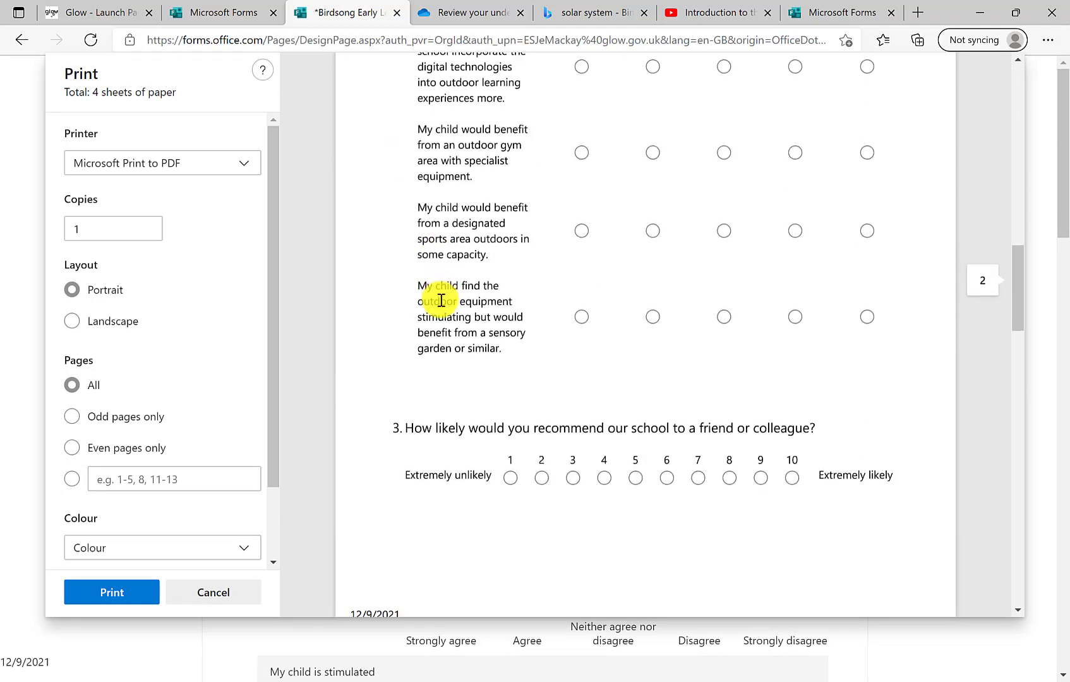
scroll(441, 300, "up", 3)
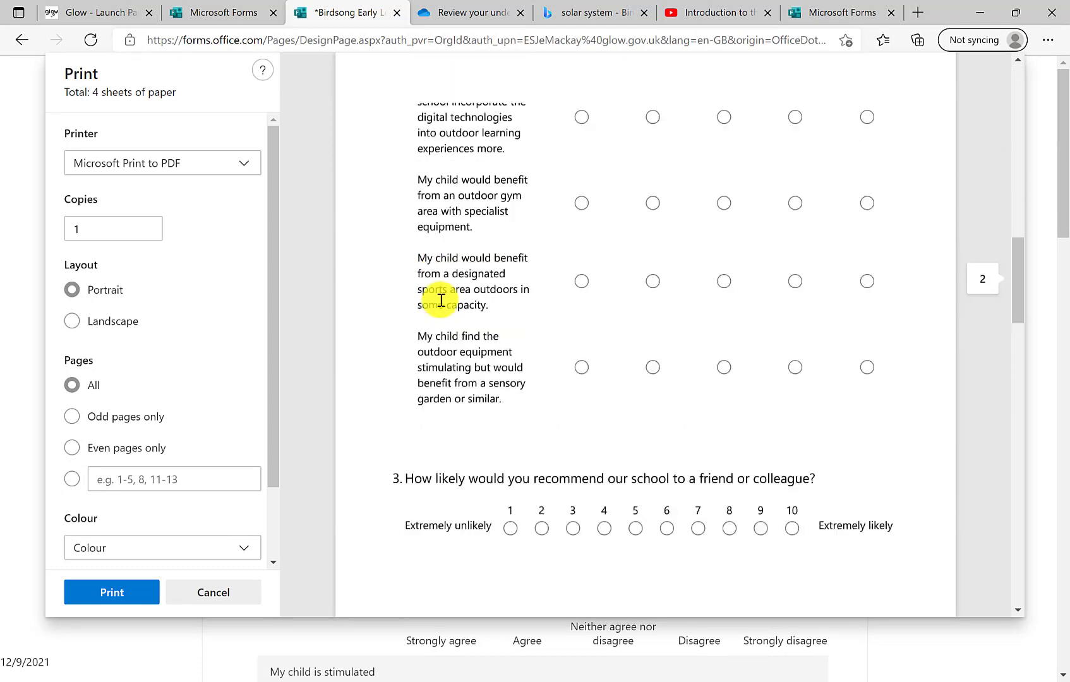
left_click(173, 165)
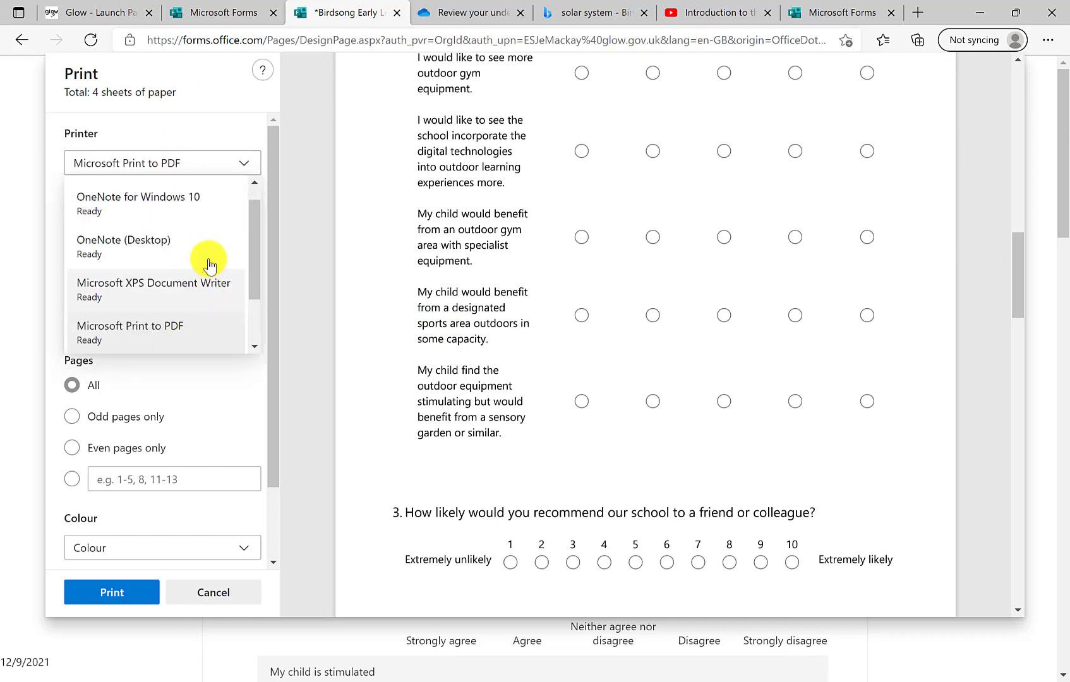
scroll(197, 265, "down", 1)
scroll(198, 272, "down", 3)
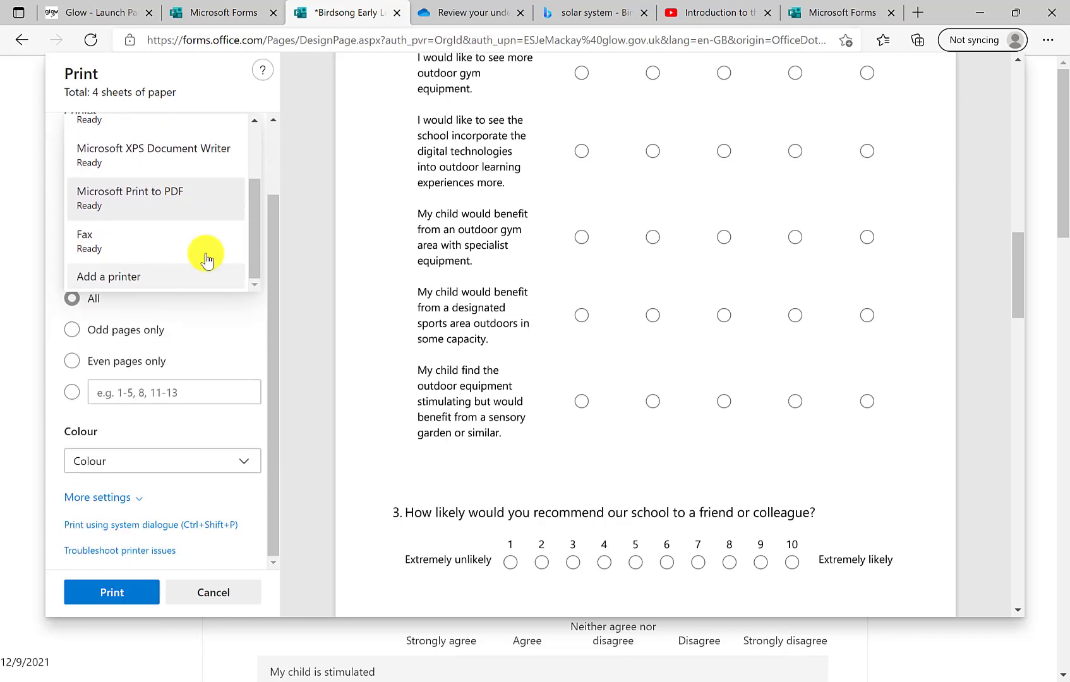
key("Escape")
Add Français (France) as an additional language for the survey in its multilingual options
left_click(1052, 113)
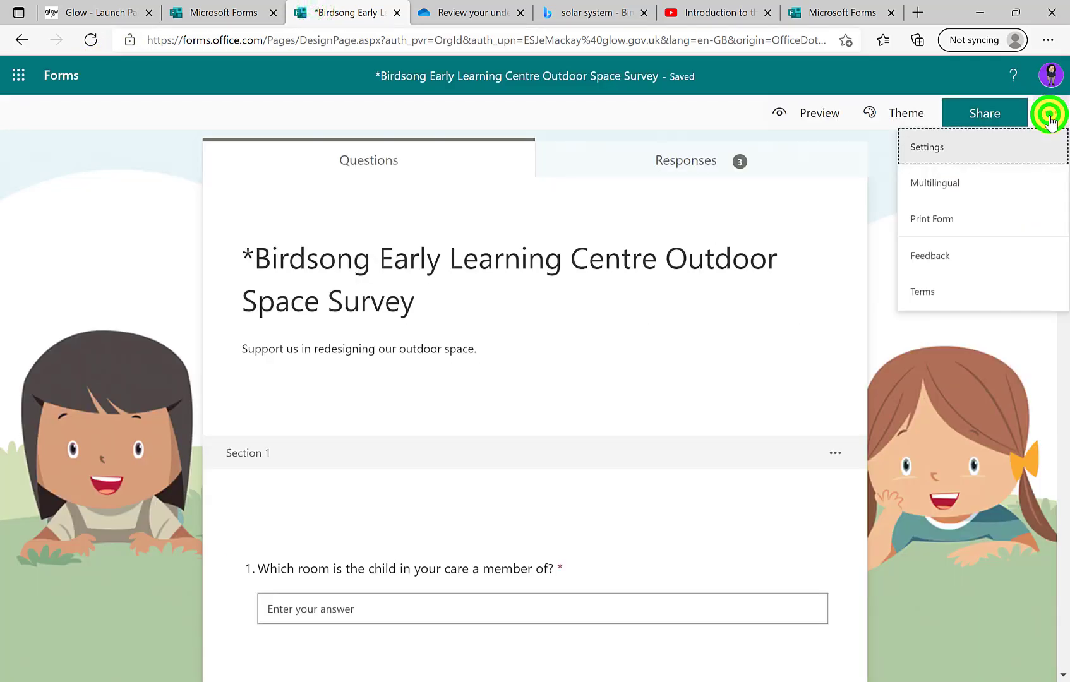
left_click(971, 191)
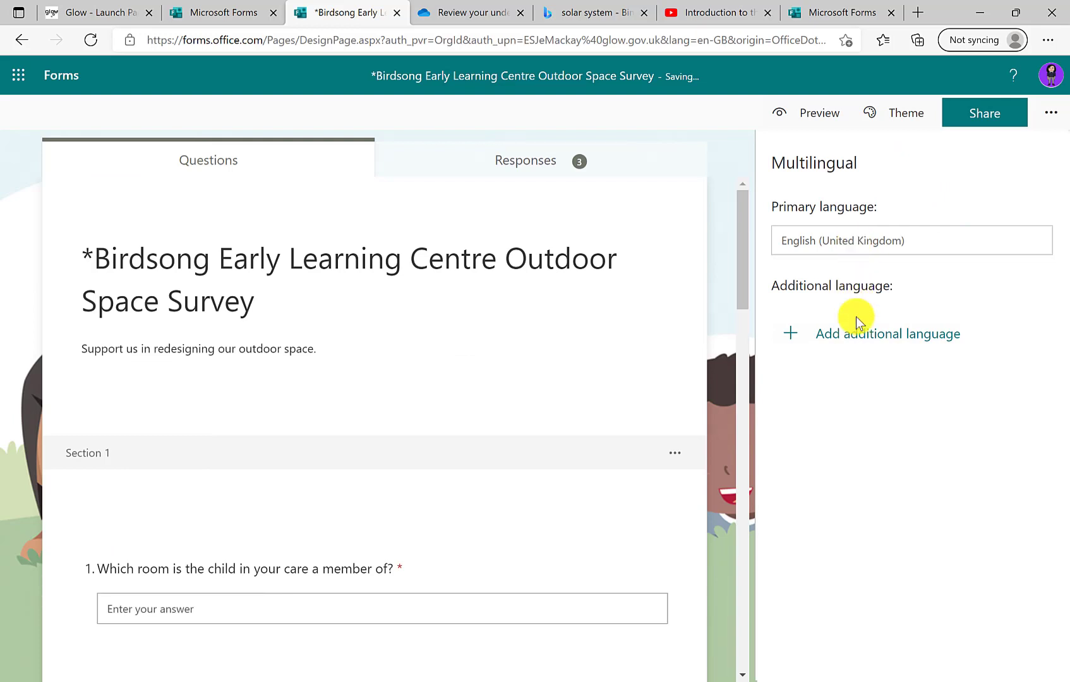
left_click(861, 338)
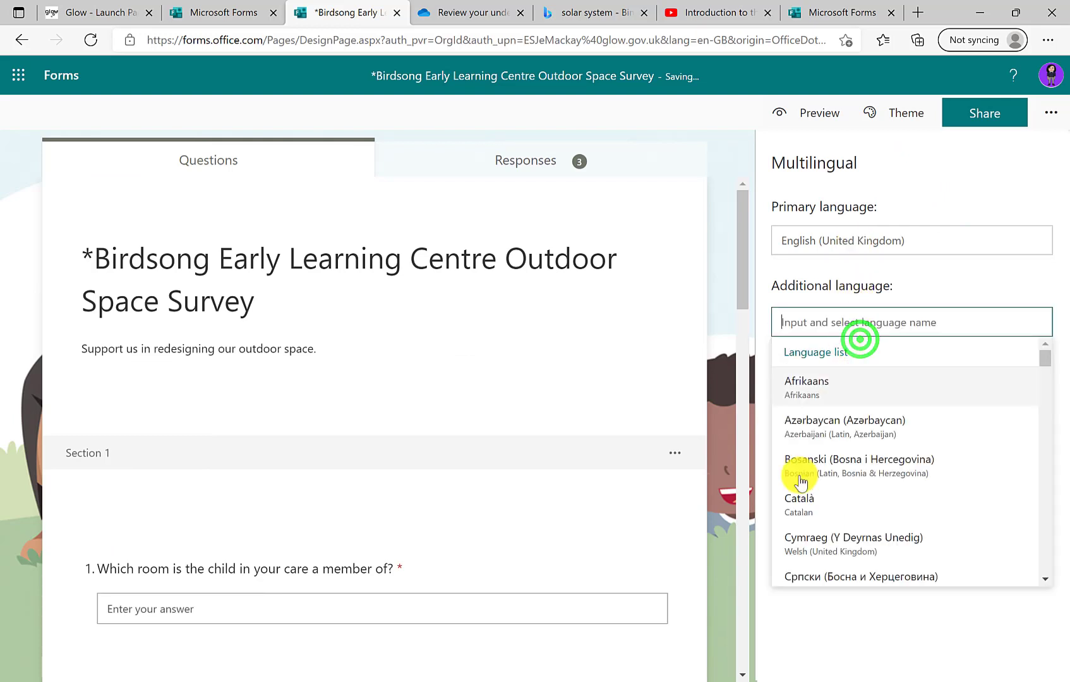
scroll(887, 514, "down", 3)
scroll(888, 515, "down", 5)
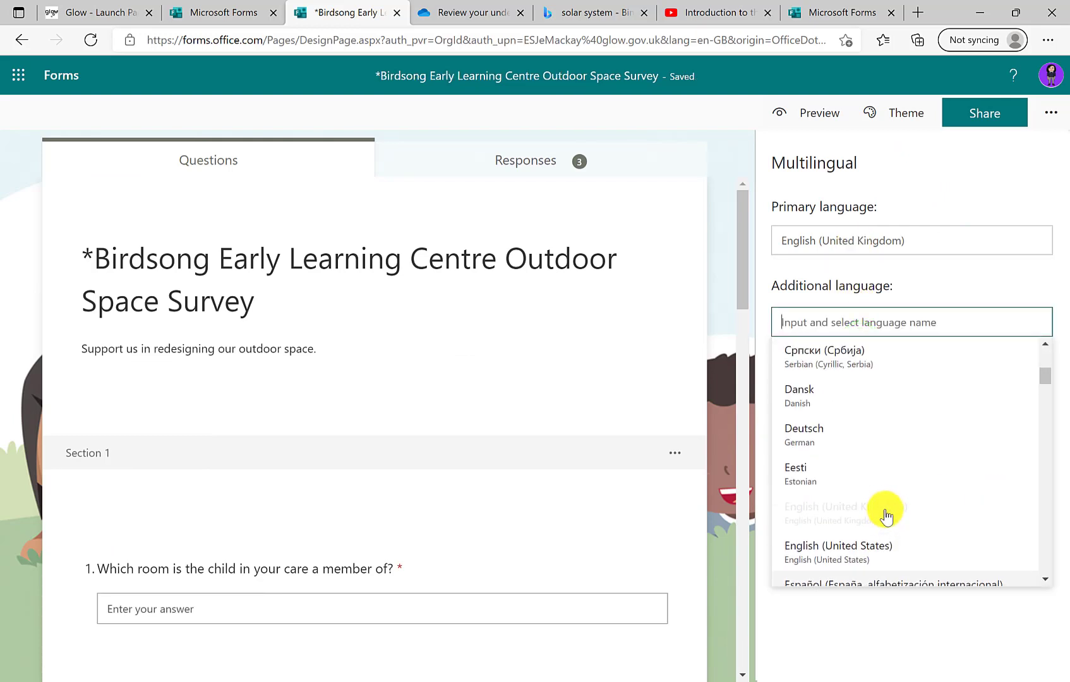
scroll(869, 482, "down", 1)
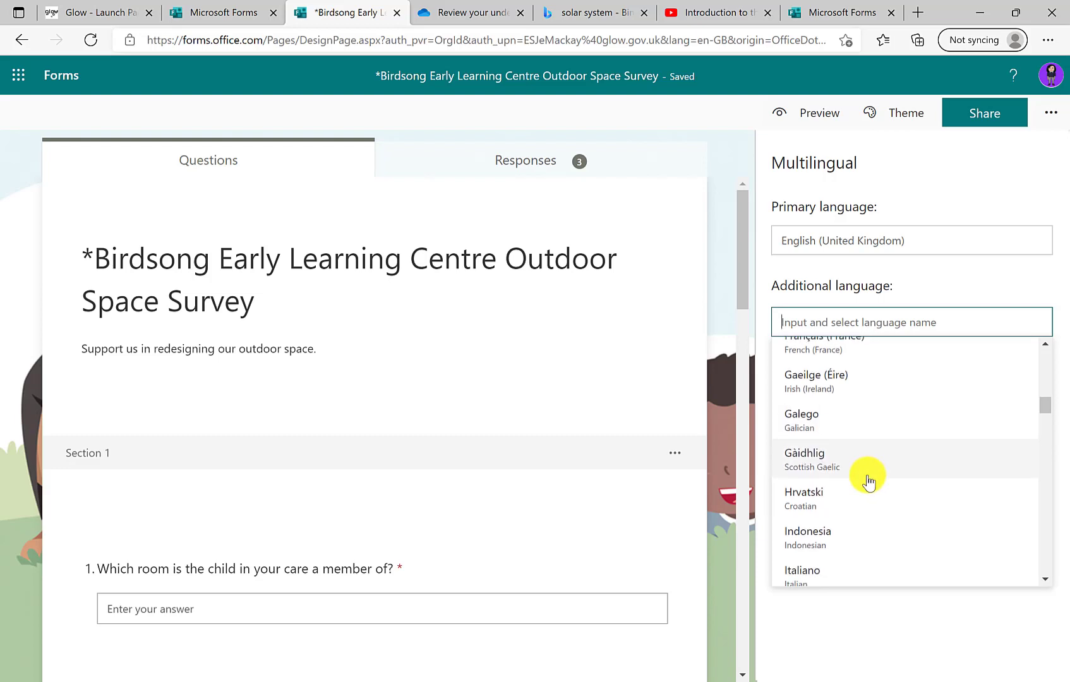
scroll(867, 481, "up", 3)
left_click(867, 481)
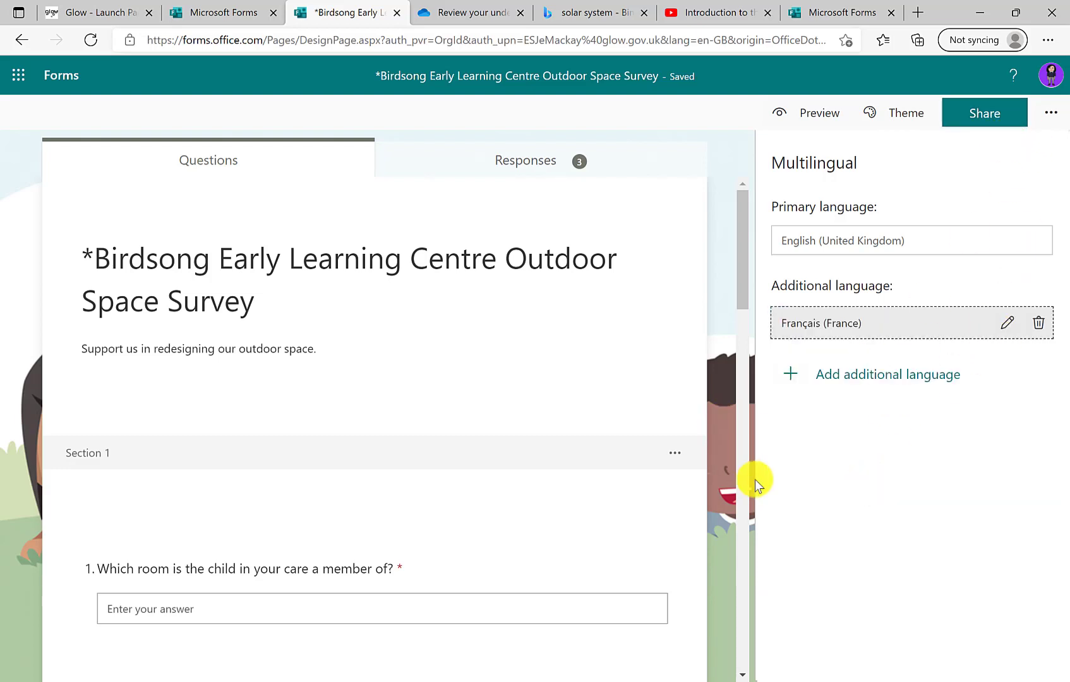
left_click(708, 428)
left_click_drag(633, 160, 406, 179)
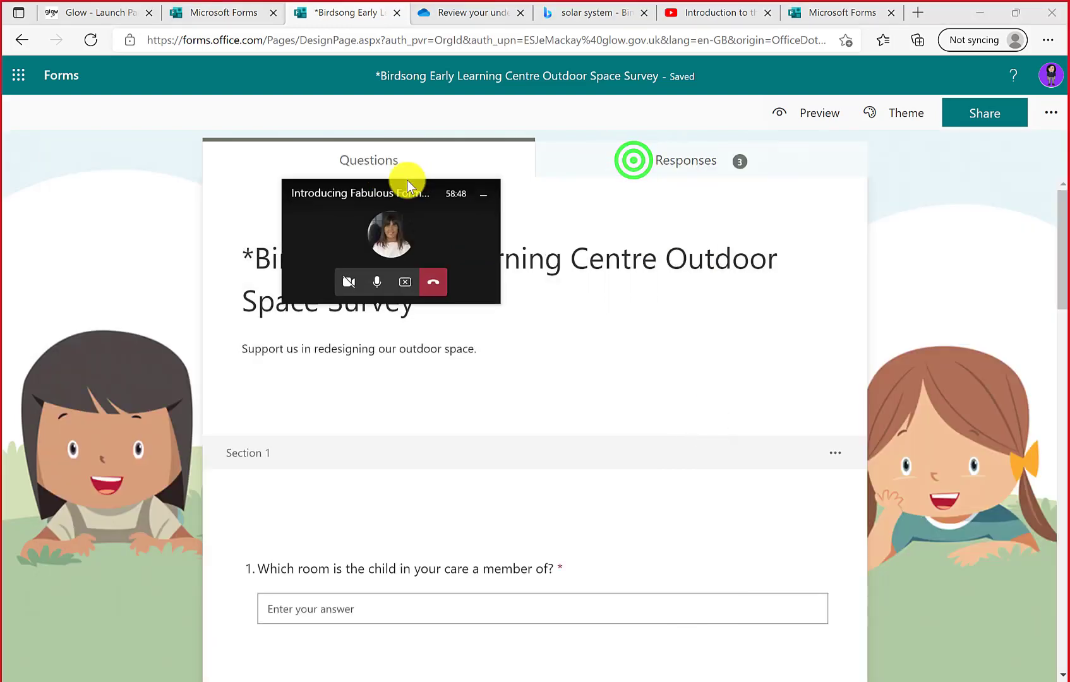
Preview the survey, view the languages a respondent can choose, and return to editing
left_click(821, 115)
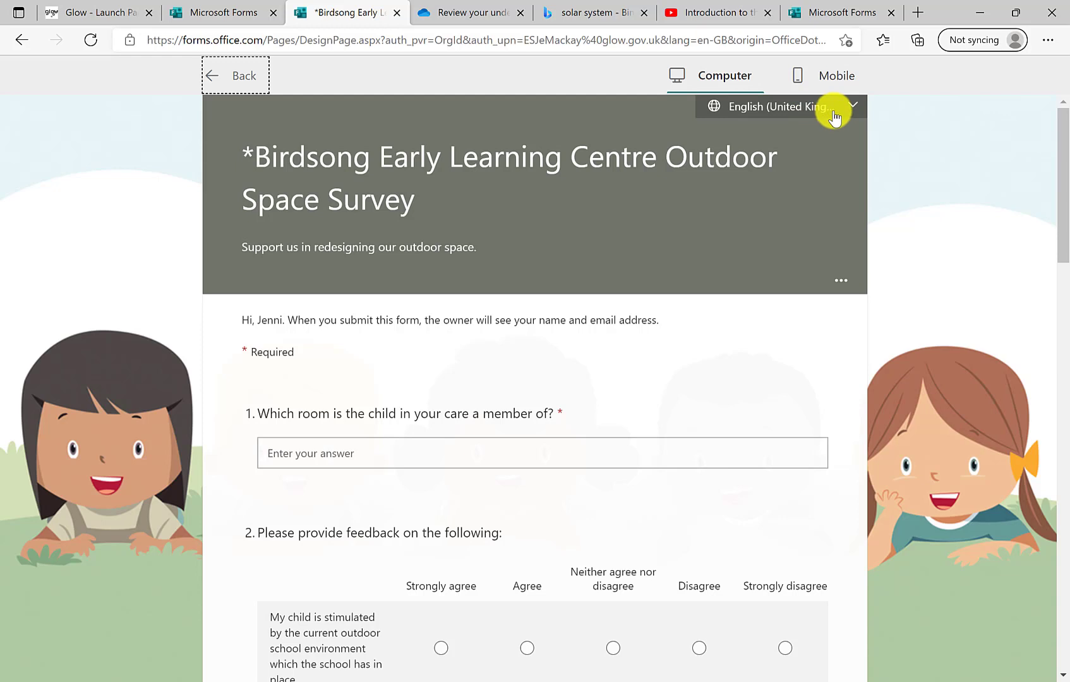
left_click(833, 112)
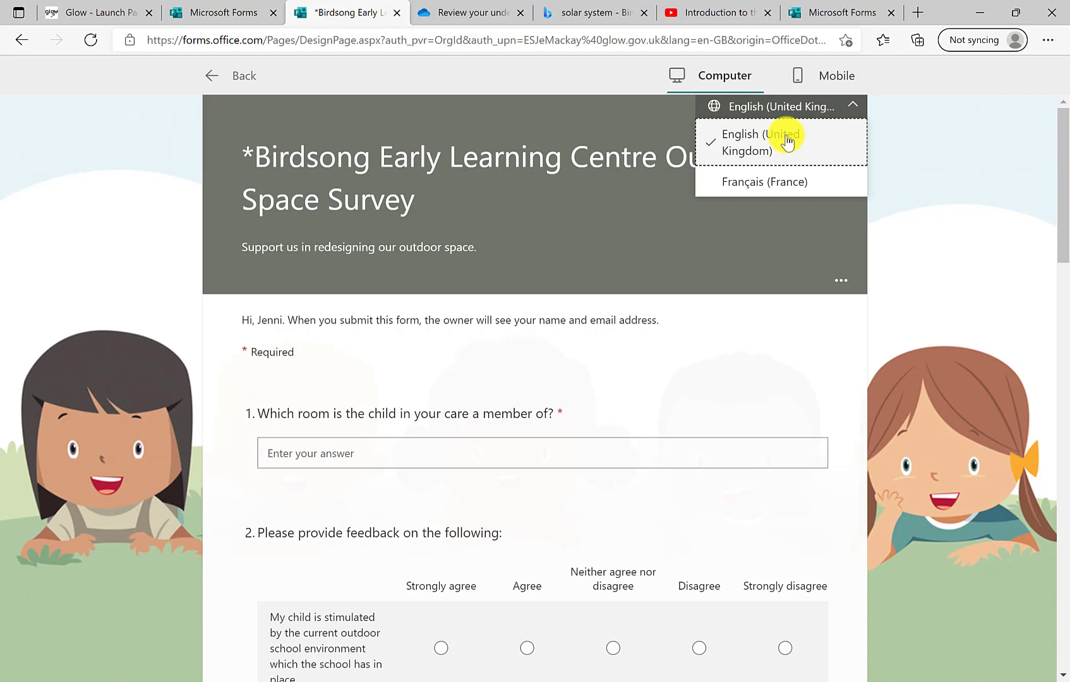
left_click(223, 78)
In the survey settings, turn on One response per person, and switch who can fill in the form to Anyone can respond
left_click(1046, 113)
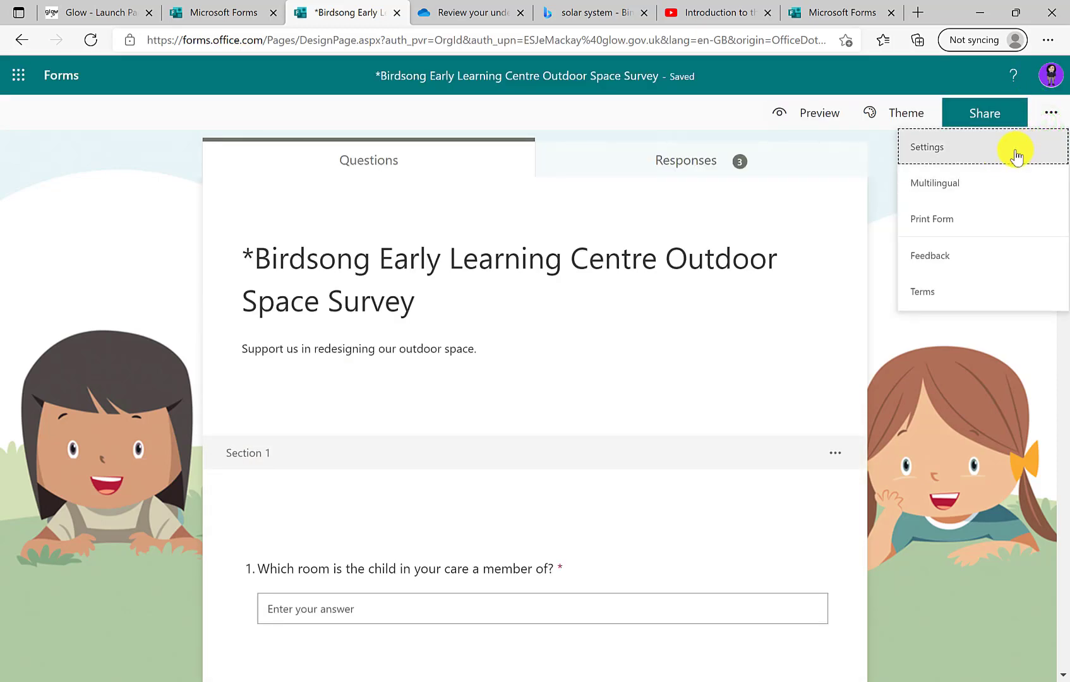
left_click(1015, 150)
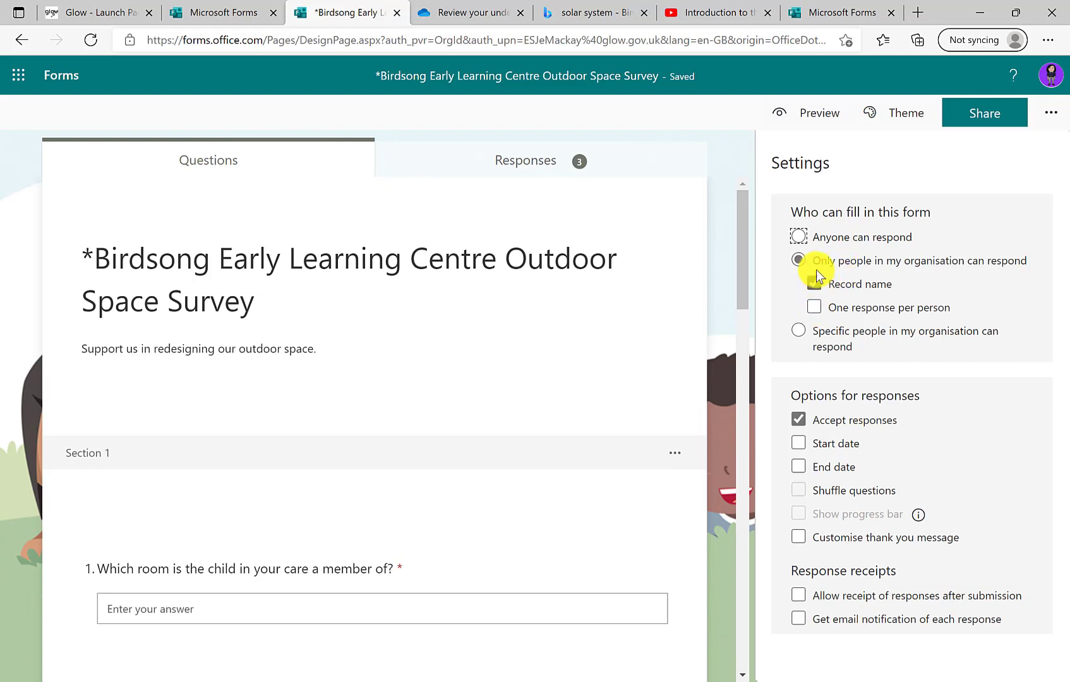
left_click(815, 307)
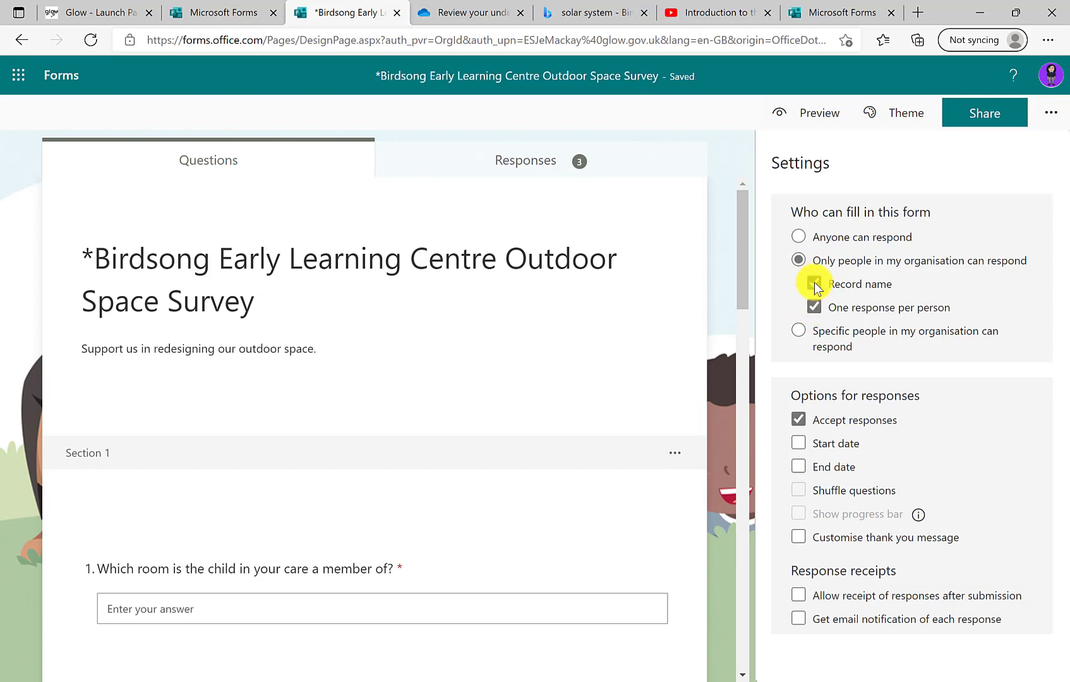
left_click(814, 285)
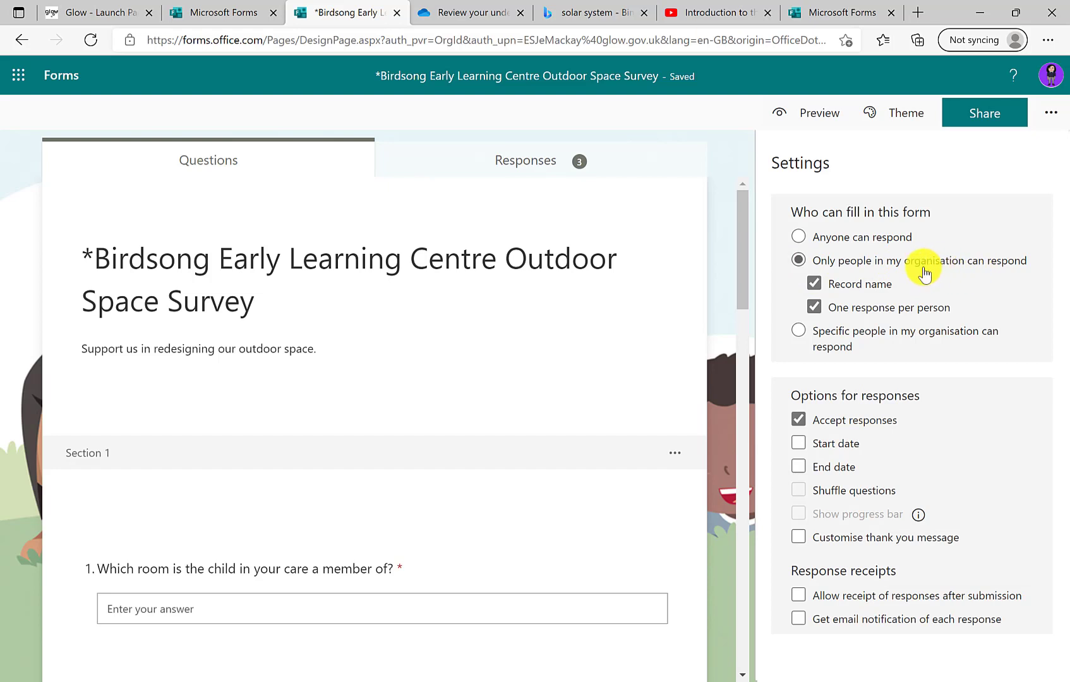
left_click(854, 235)
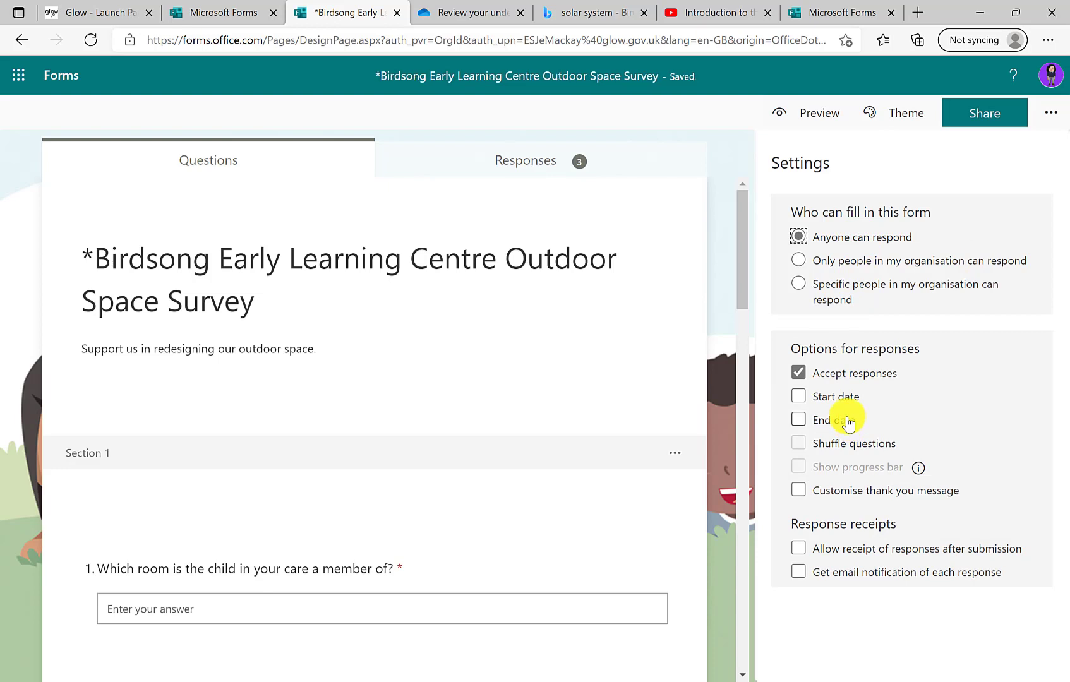
Turn on a start date for the survey's responses, keeping 09/12/2021, and set the start time to 08:45
left_click(798, 396)
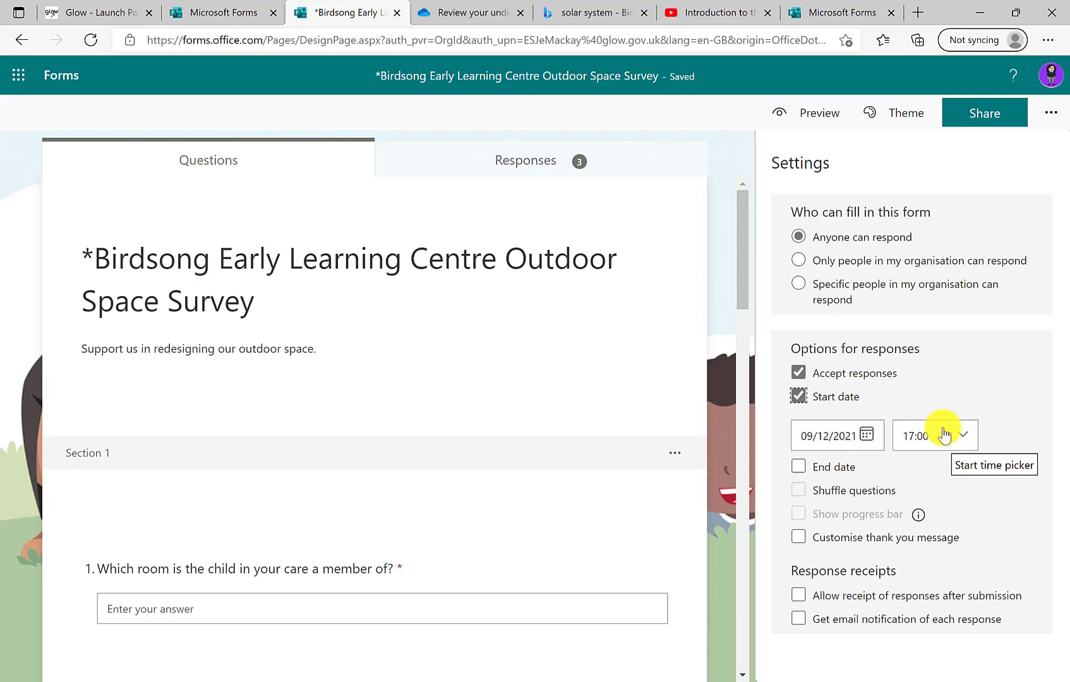
left_click(966, 431)
scroll(965, 509, "up", 10)
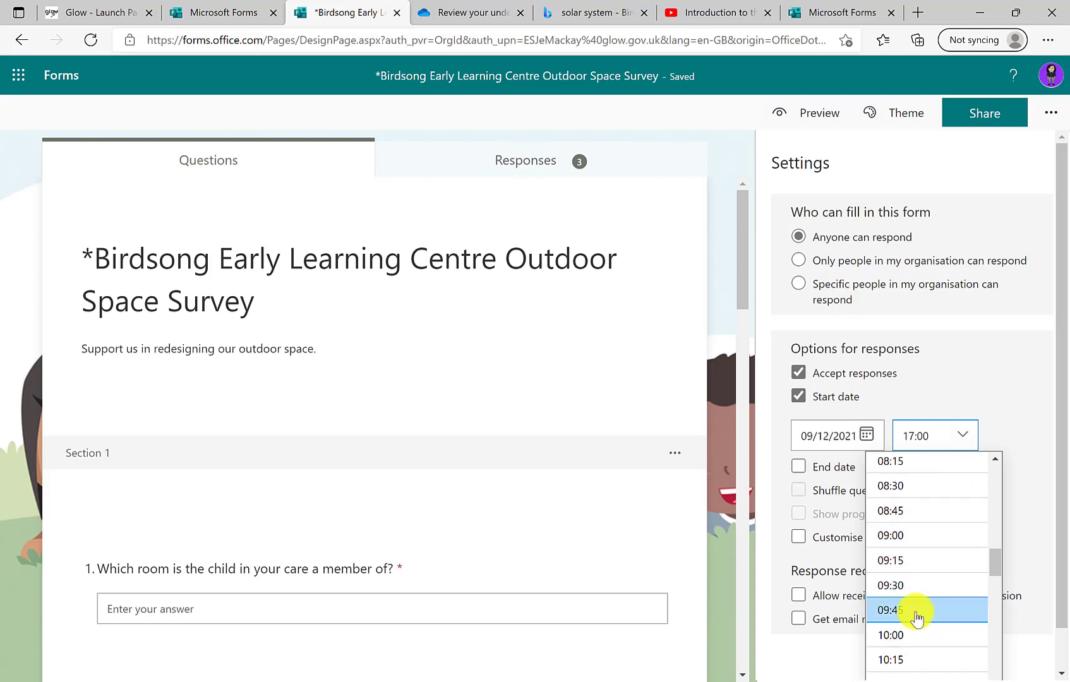
left_click(916, 612)
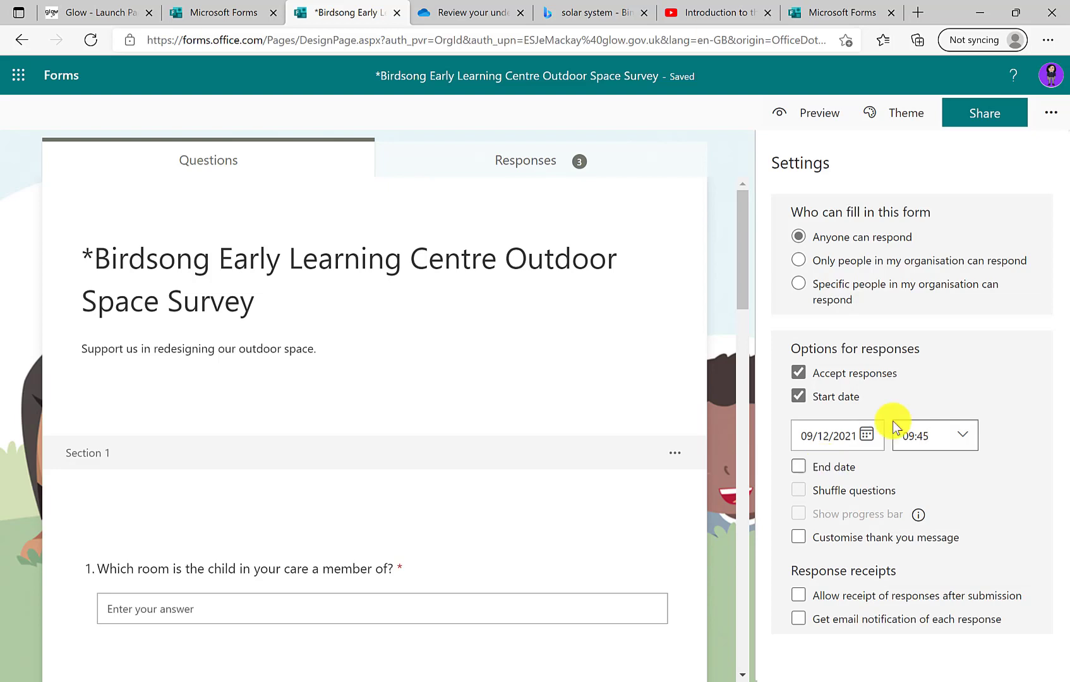
left_click(961, 436)
scroll(946, 465, "up", 2)
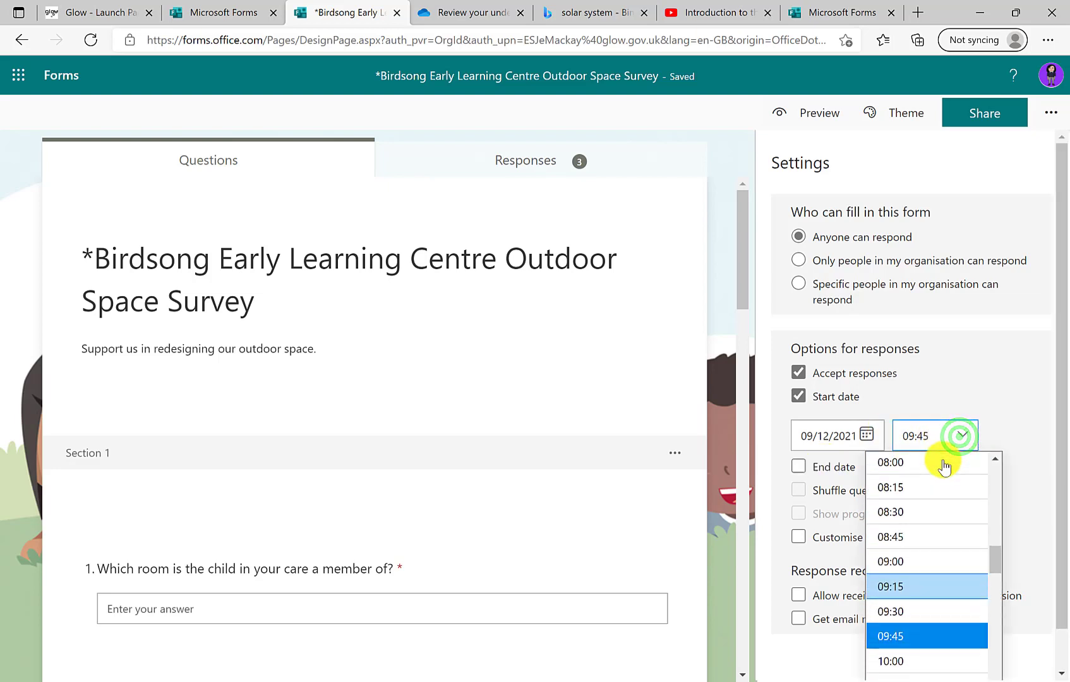
left_click(919, 536)
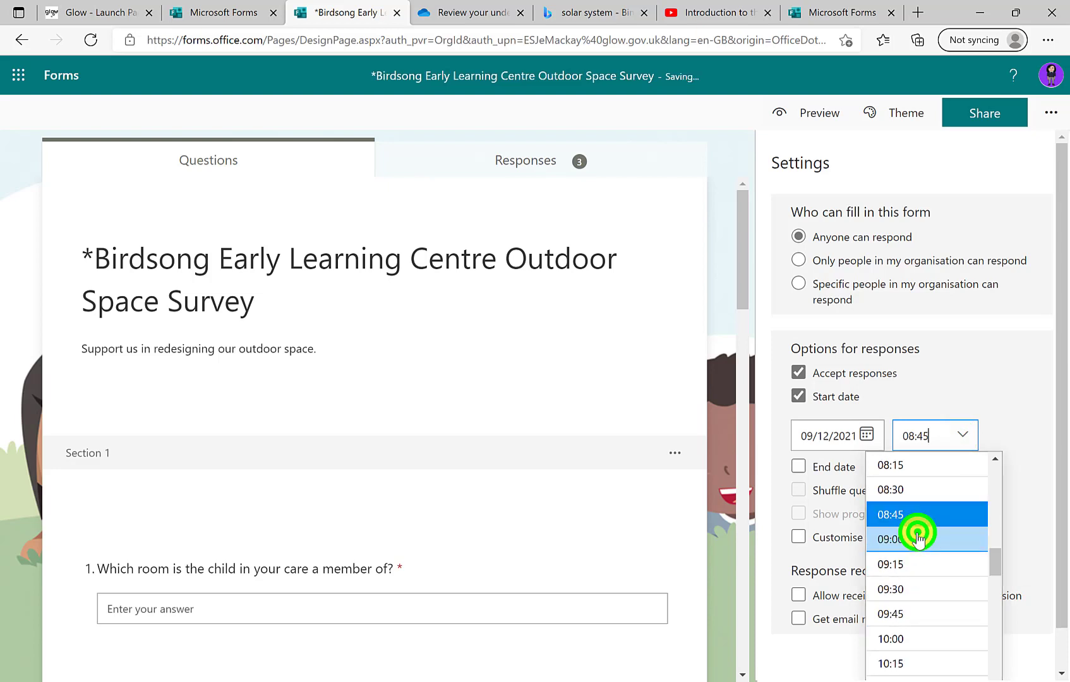
Turn on an end date for the survey's responses on 09/12/2021 and set the end time to 09:45
left_click(799, 467)
left_click(868, 509)
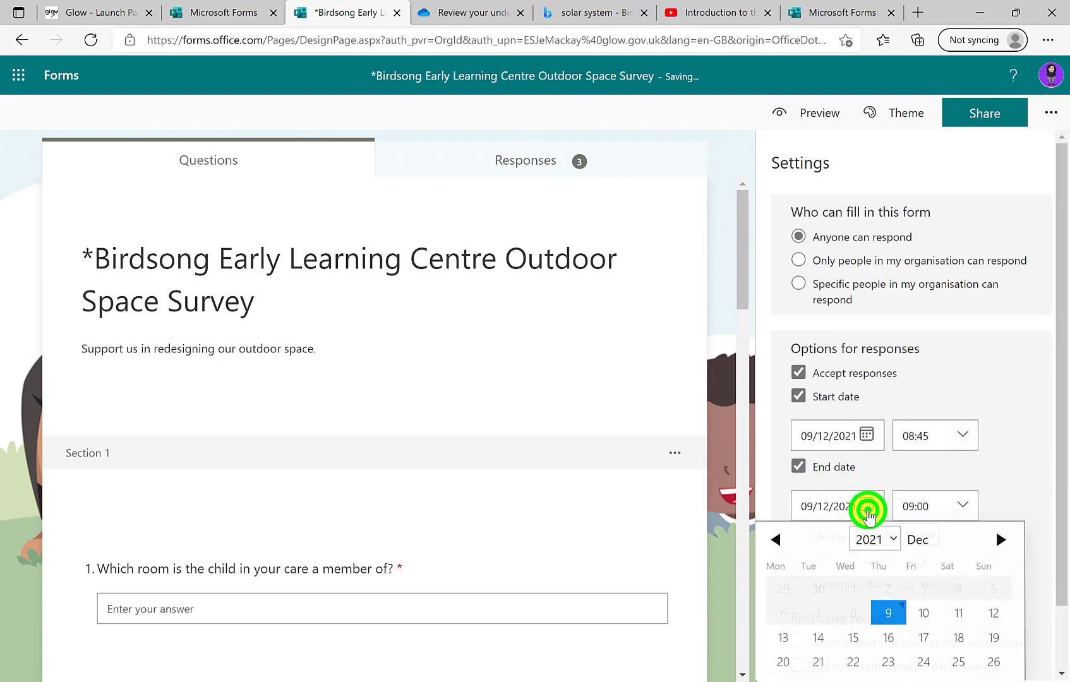
scroll(967, 484, "down", 1)
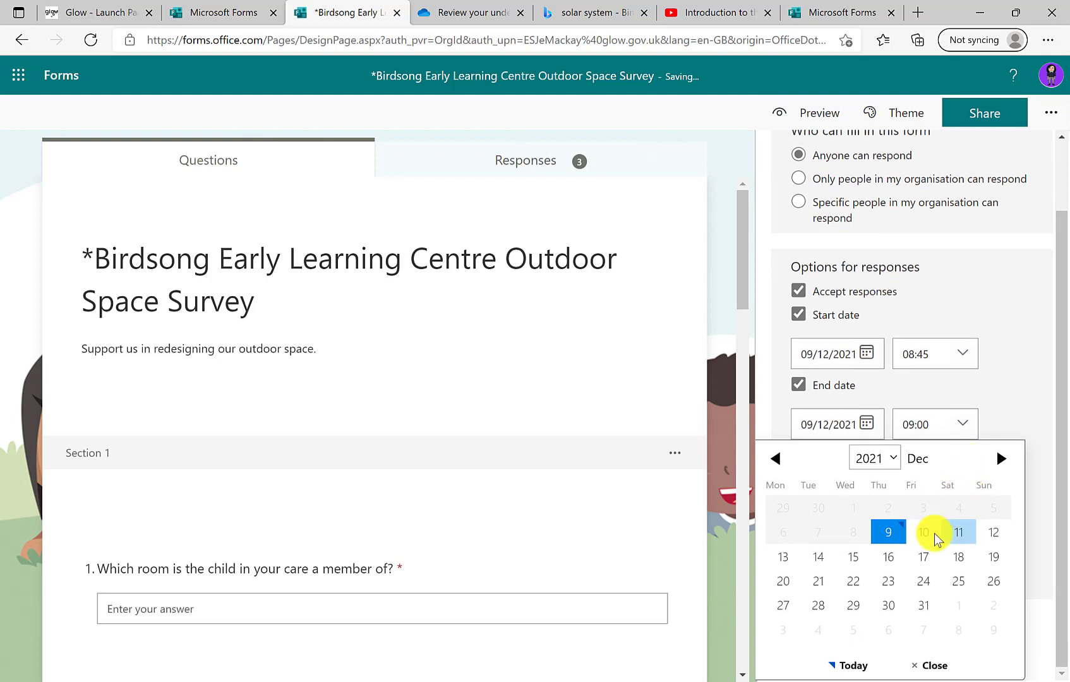
left_click(888, 529)
left_click(925, 436)
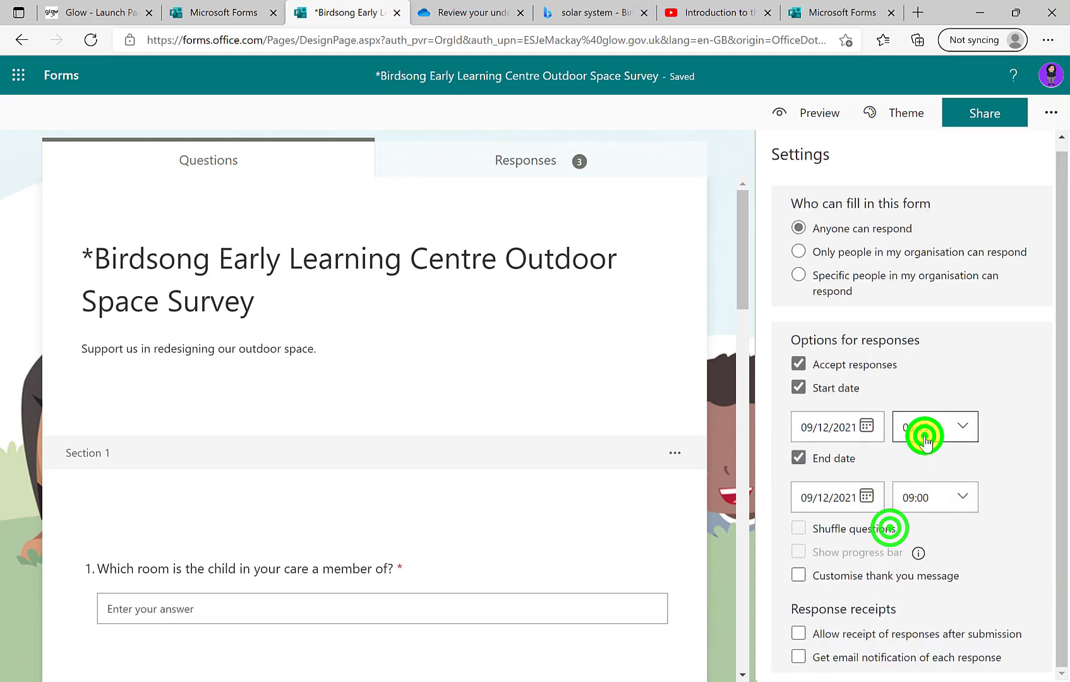
left_click(920, 495)
left_click(964, 494)
left_click(932, 635)
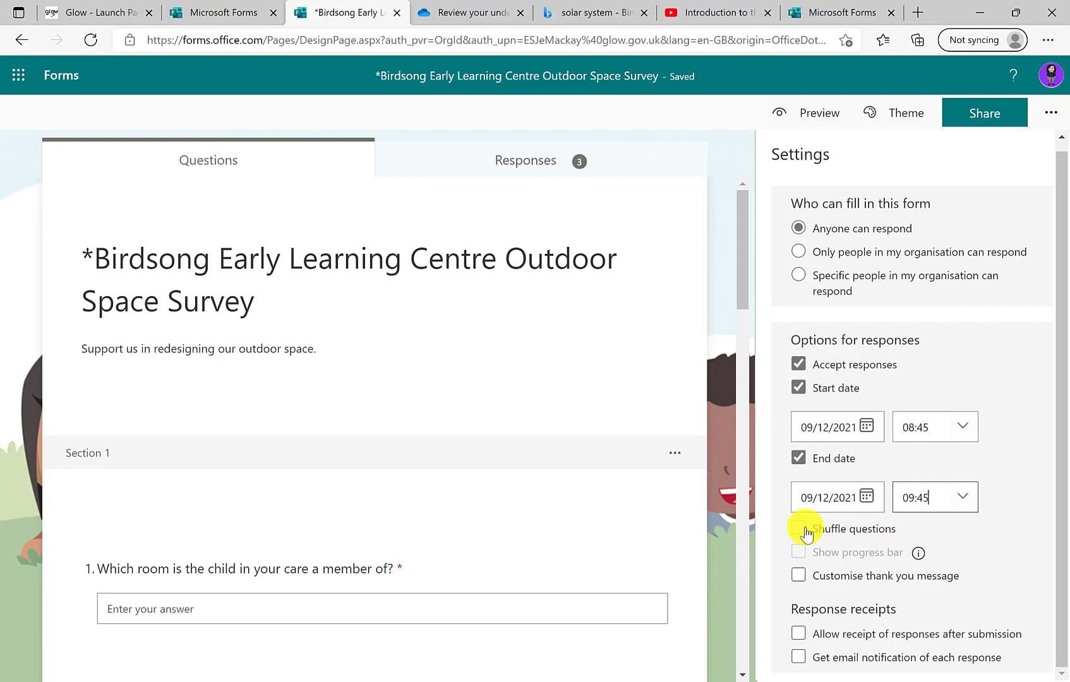
Turn on the customised thank you message, select its default text, and check the explanation of the response receipt option
left_click(819, 575)
triple_click(819, 608)
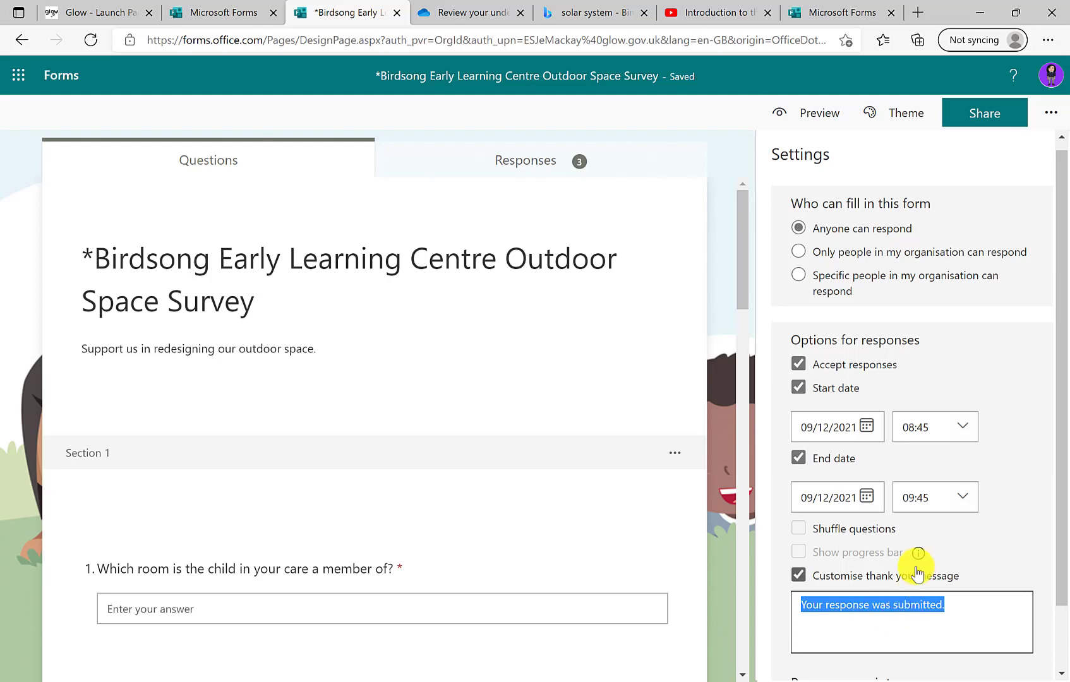
scroll(916, 567, "down", 1)
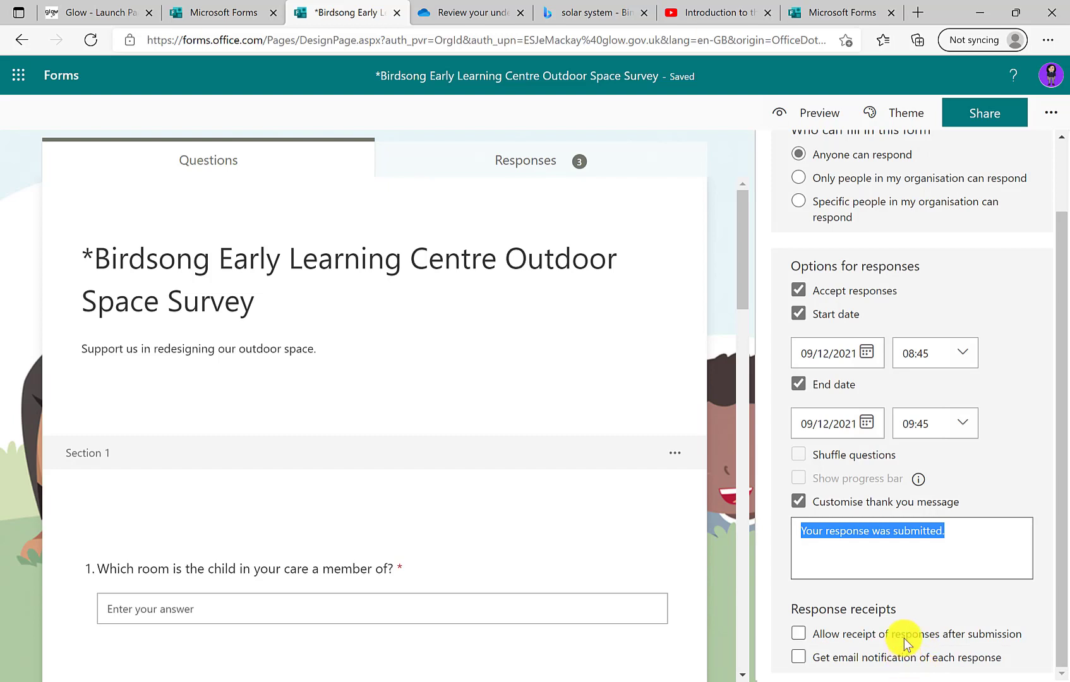
mouse_move(908, 640)
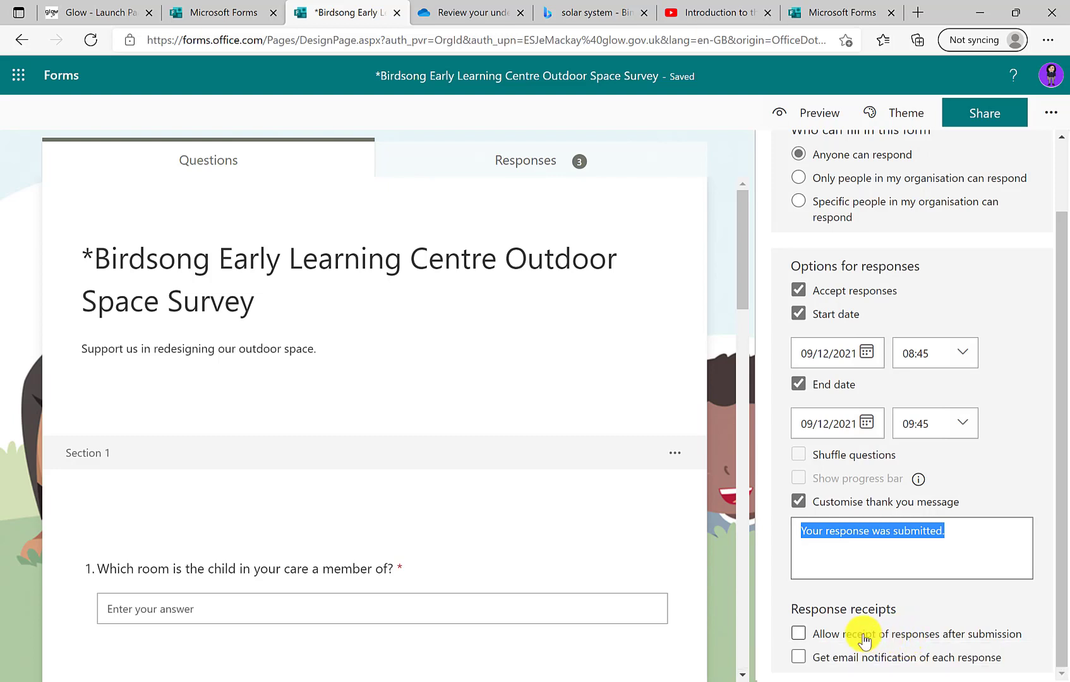
mouse_move(864, 640)
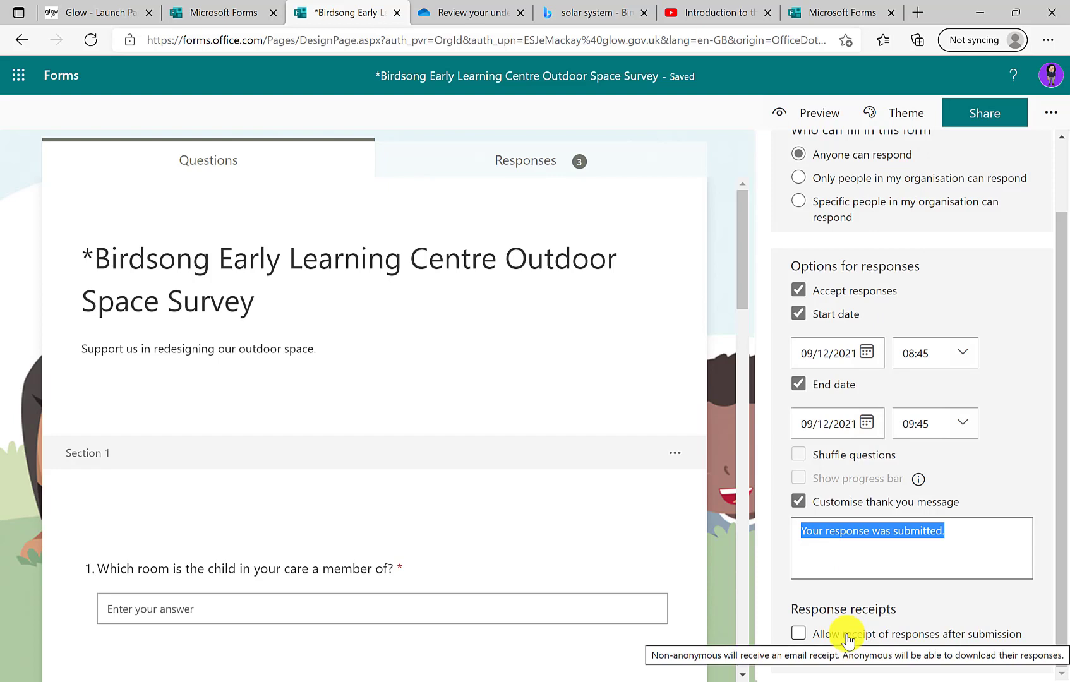
Switch to the Go Forth and Discover Quiz Webinar Demo and open question 1 about the Forth Bridge for editing
key("F5")
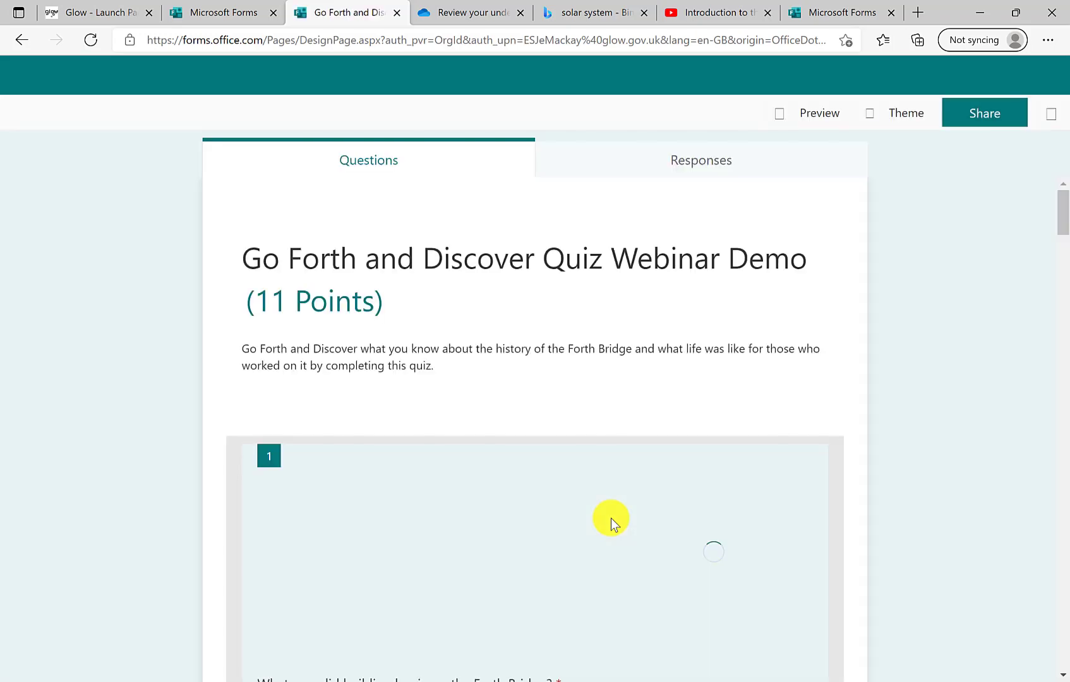
left_click(339, 201)
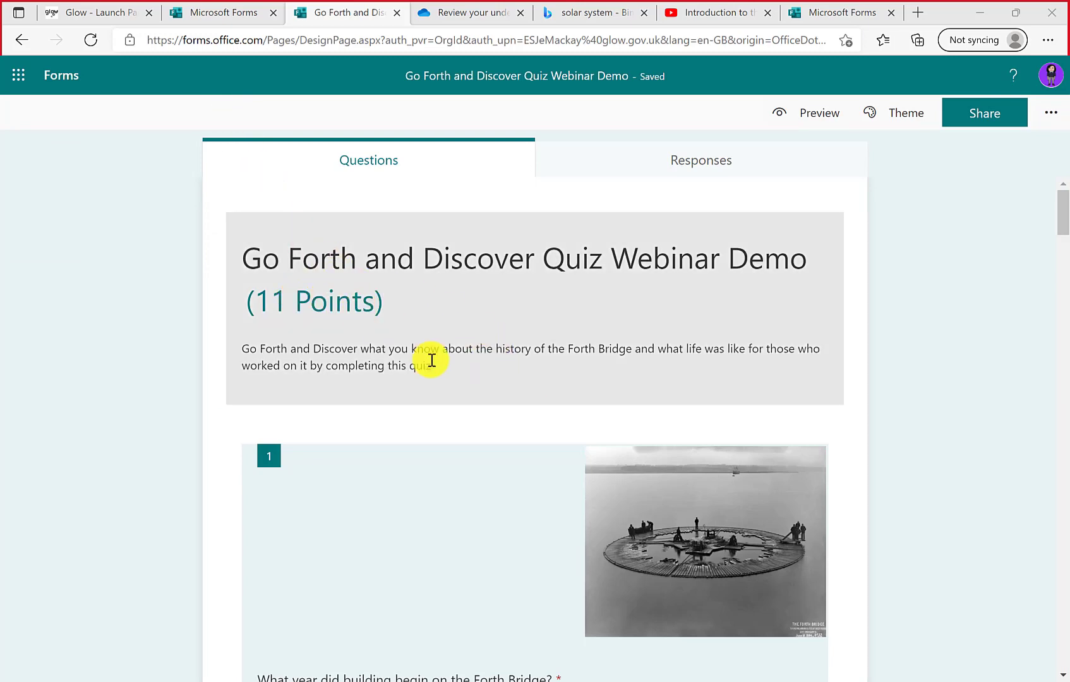
scroll(476, 382, "down", 7)
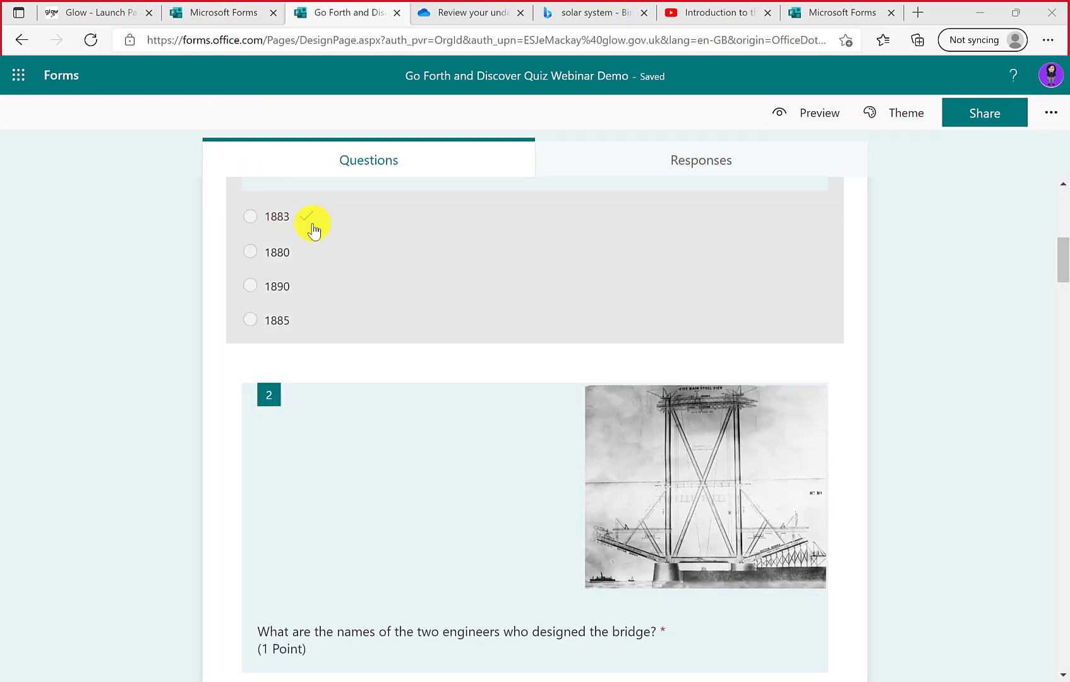
left_click(372, 296)
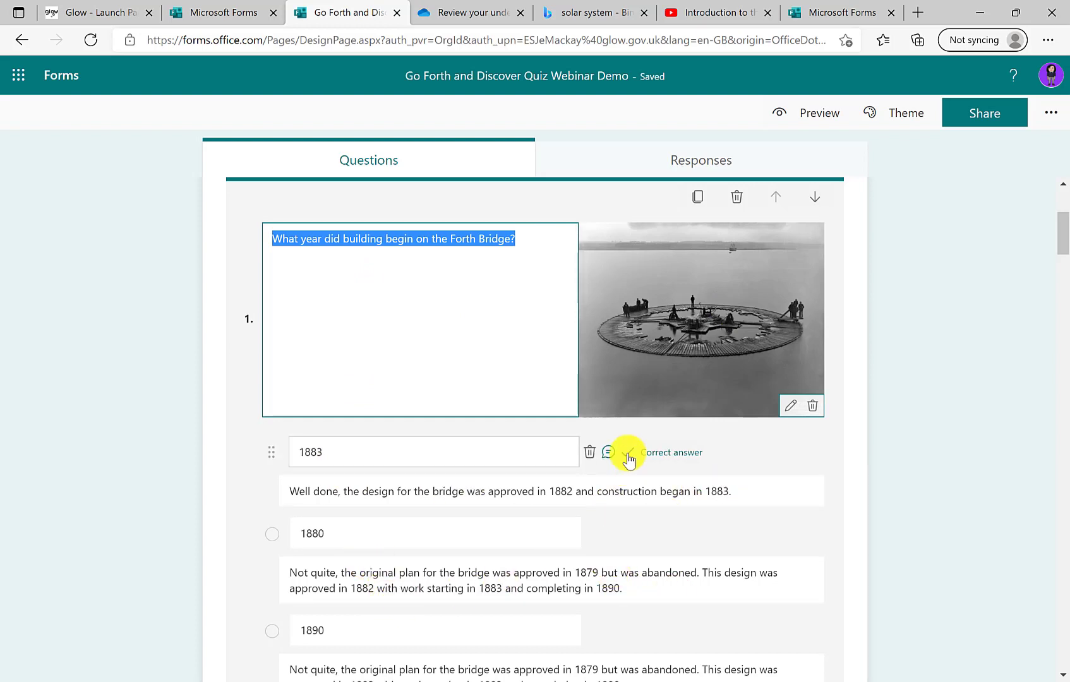
Mark 1890 as the correct answer to question 1 and switch the correct answer back to 1883
scroll(611, 546, "down", 1)
left_click(629, 555)
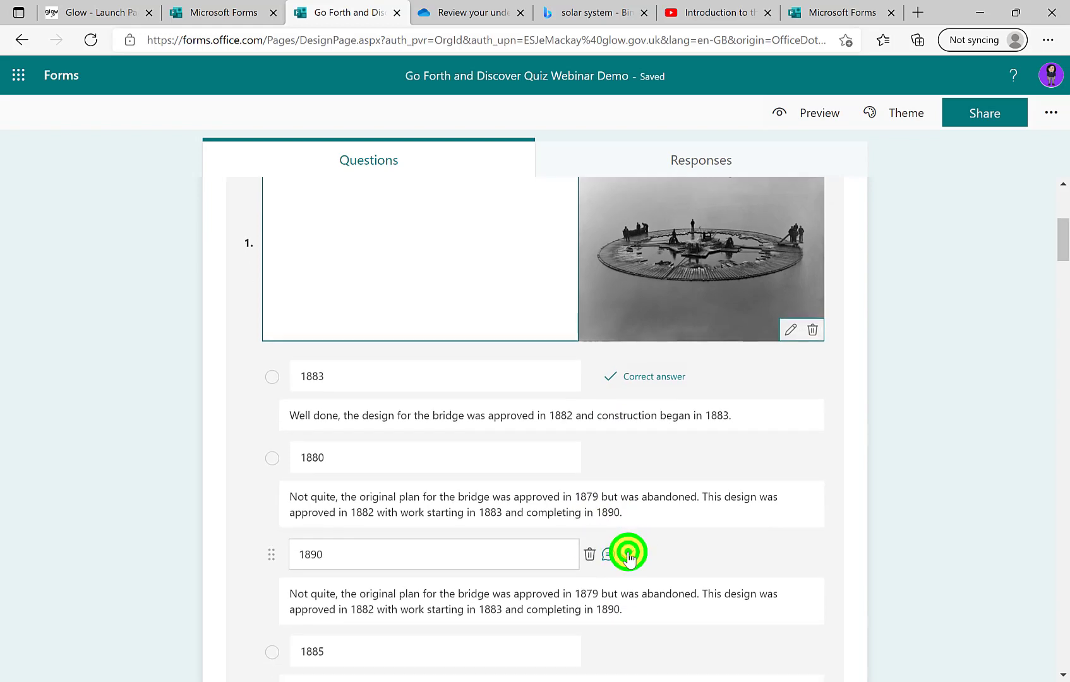
left_click(627, 378)
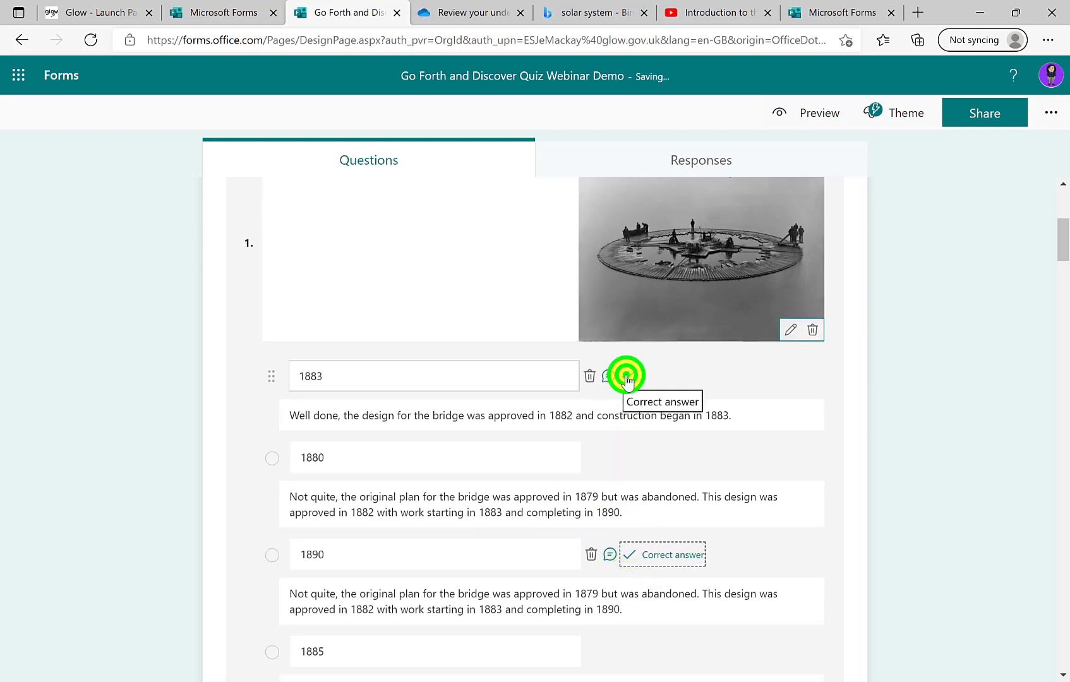
Open question 2 about the bridge's engineers and examine its answer options, feedback messages and correct answer
scroll(475, 541, "down", 3)
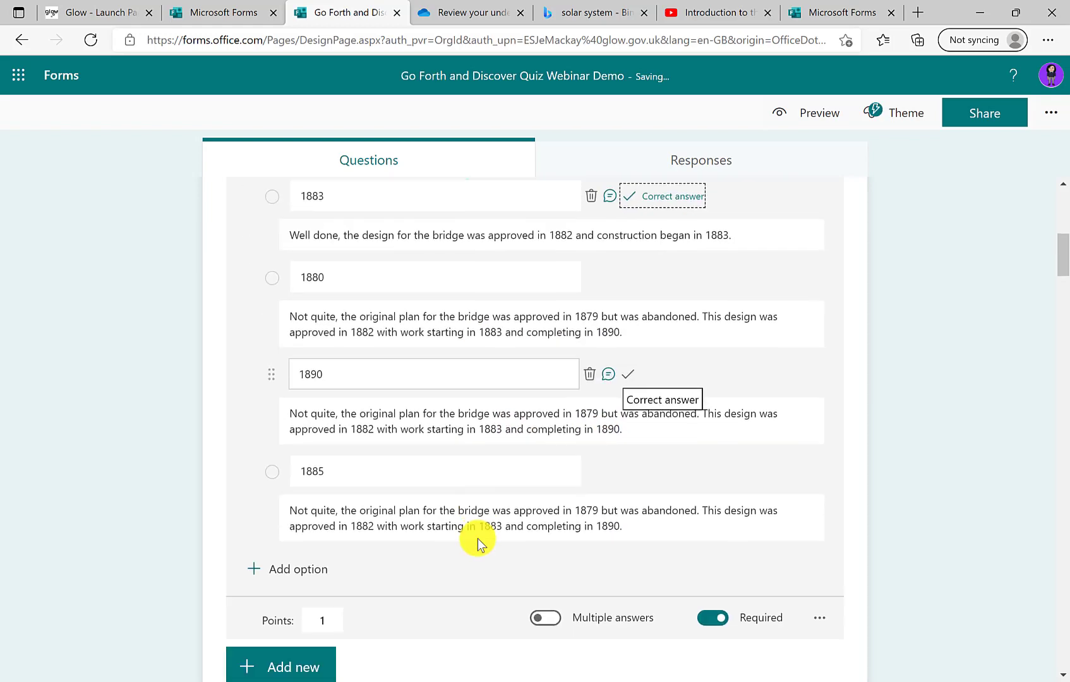
scroll(477, 538, "down", 3)
scroll(491, 495, "down", 5)
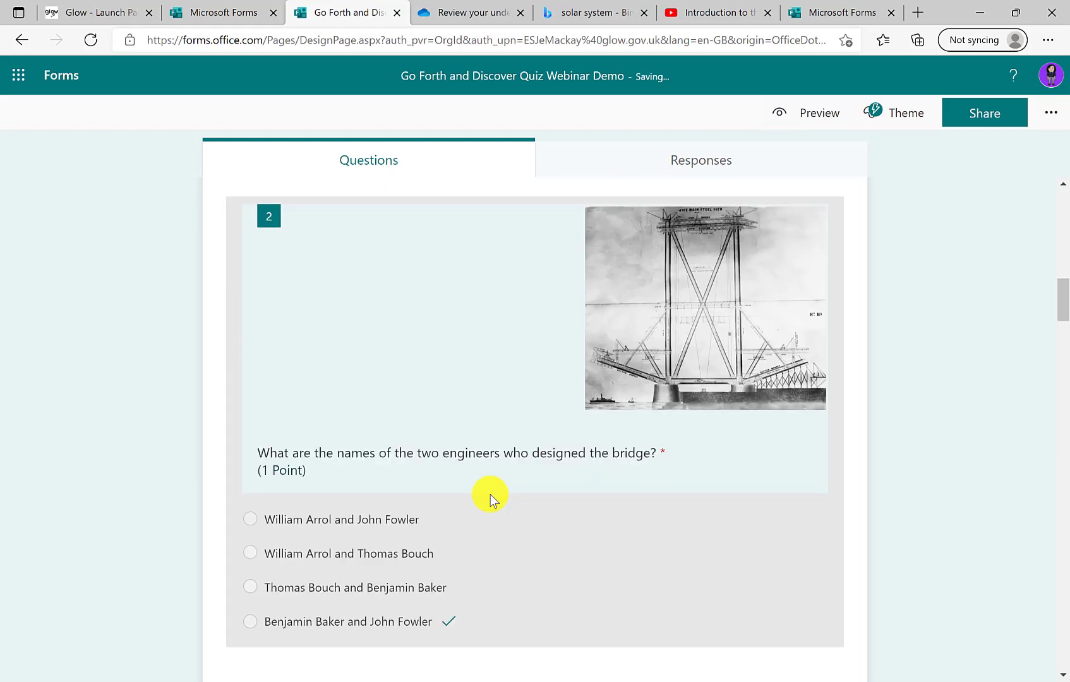
left_click(510, 437)
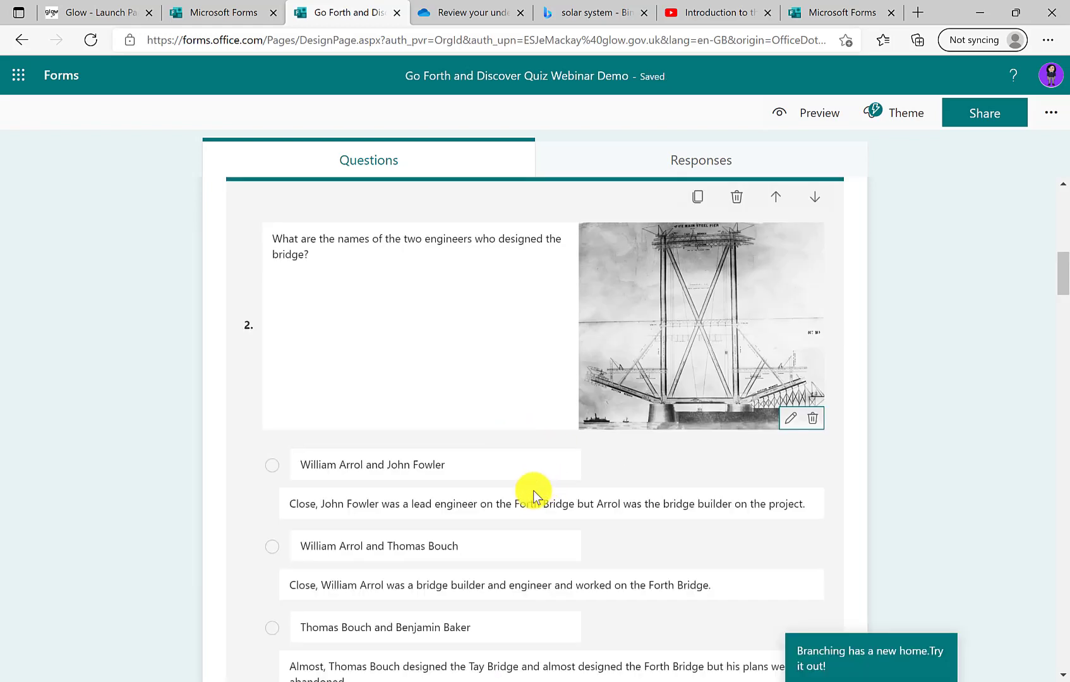
scroll(526, 499, "down", 3)
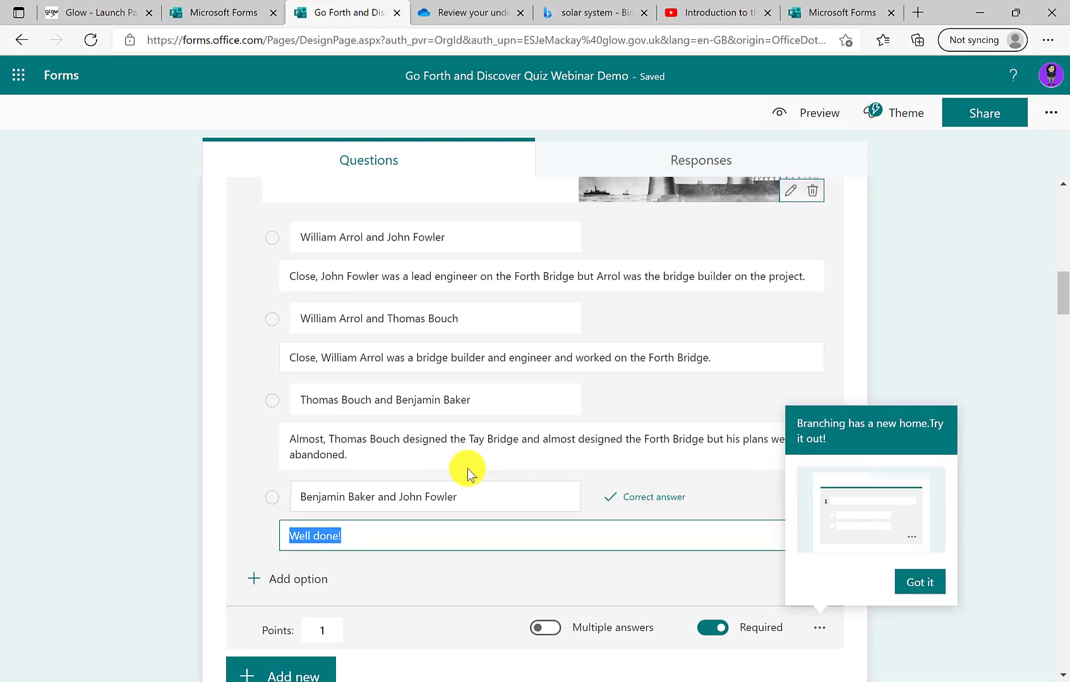
scroll(592, 471, "down", 1)
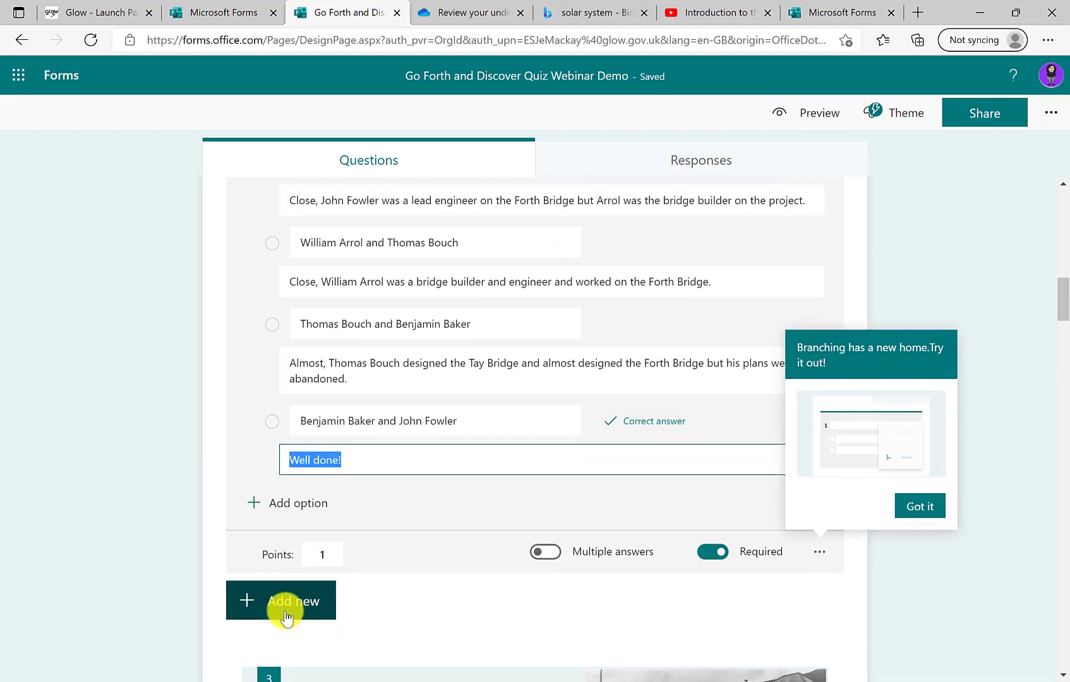
Return to the forms list, open *Practise Maths Quiz (2), and look through its equation questions and video question
left_click(69, 76)
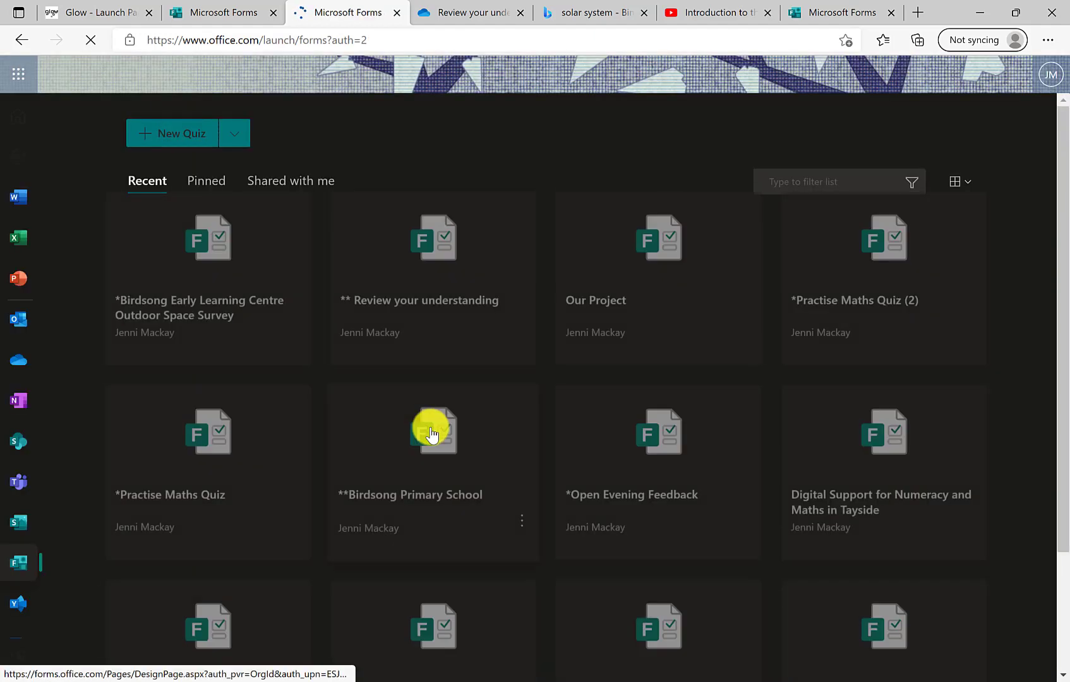
left_click(266, 524)
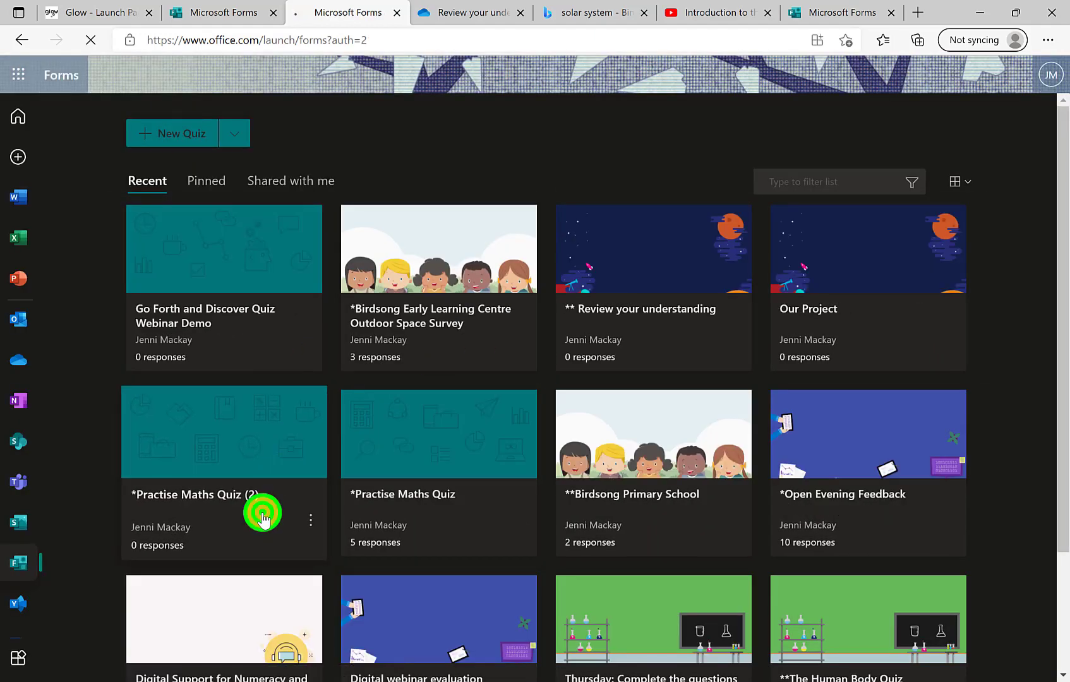
scroll(509, 398, "down", 5)
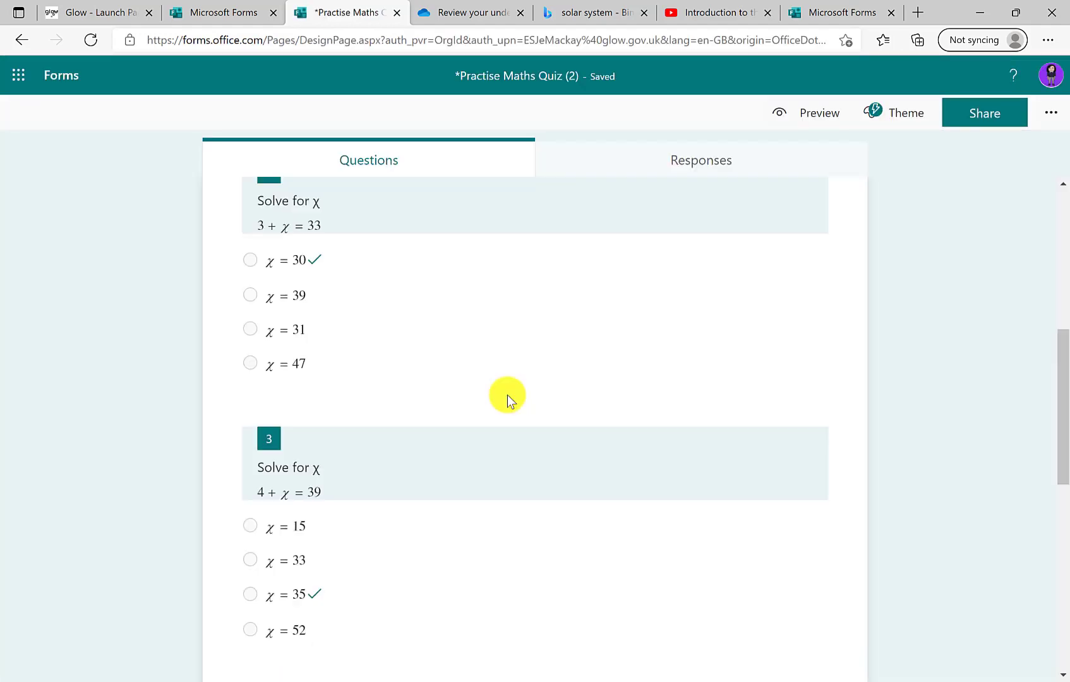
scroll(571, 500, "down", 4)
scroll(571, 501, "down", 5)
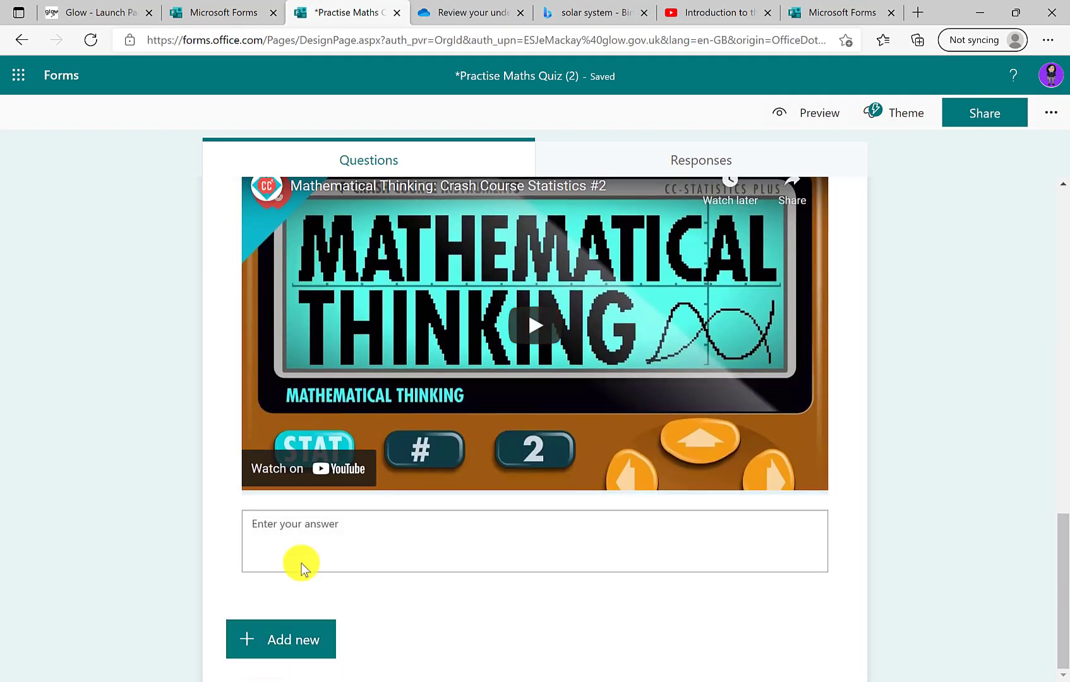
scroll(310, 571, "up", 8)
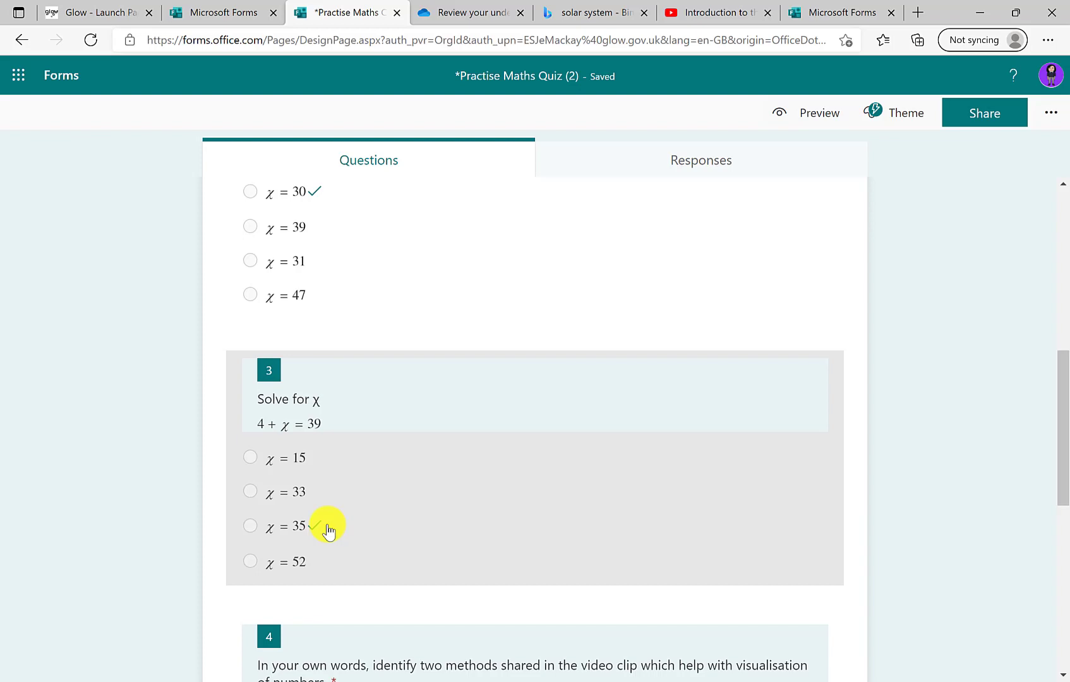
scroll(342, 521, "down", 8)
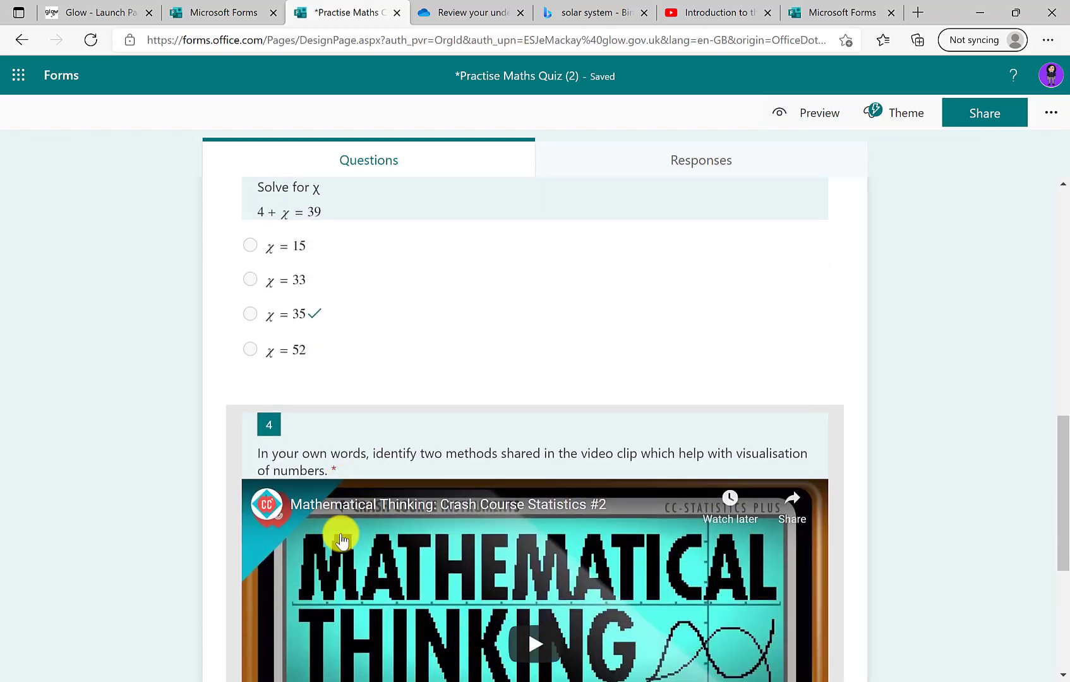
View the additional question types and add a new Choice question after the quiz's video question
left_click(264, 639)
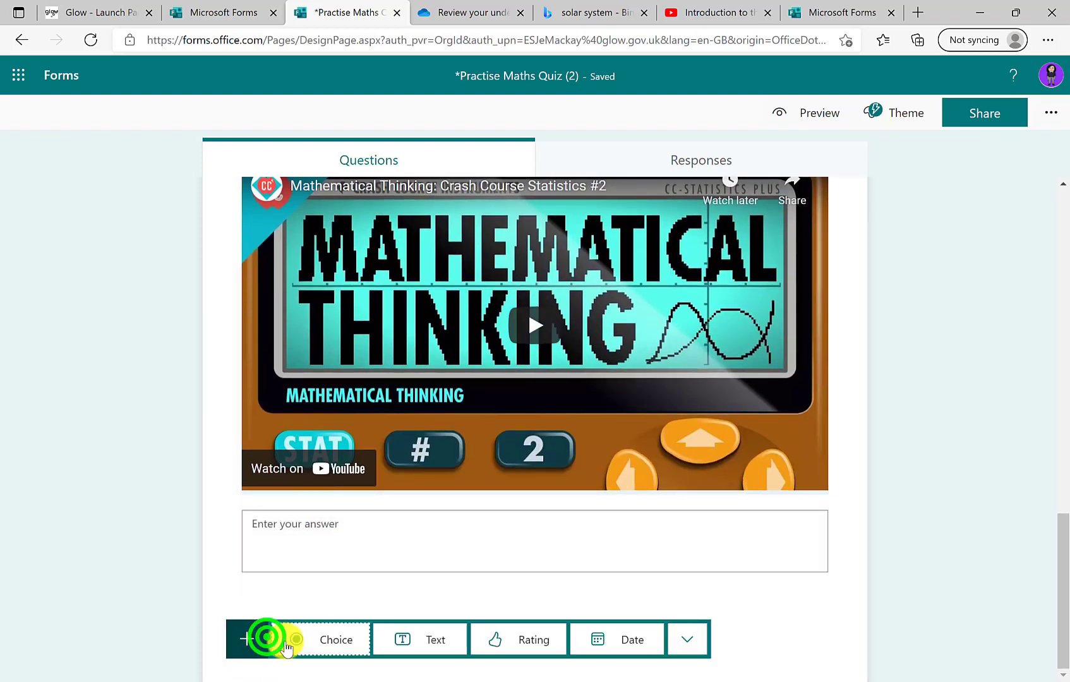
left_click(684, 630)
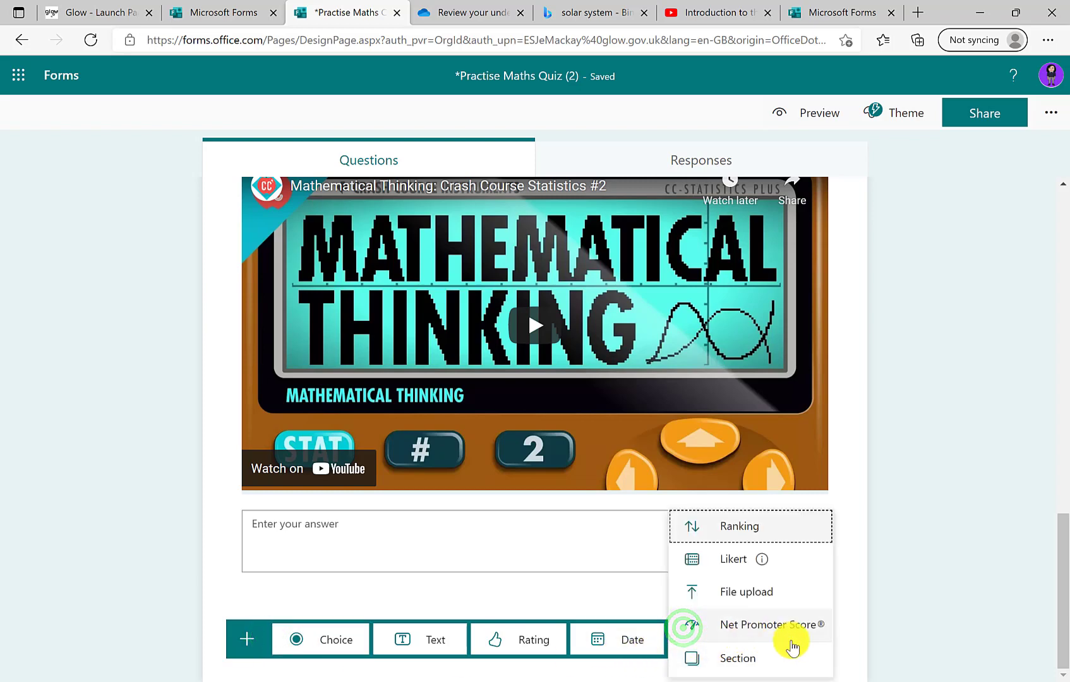
left_click(420, 582)
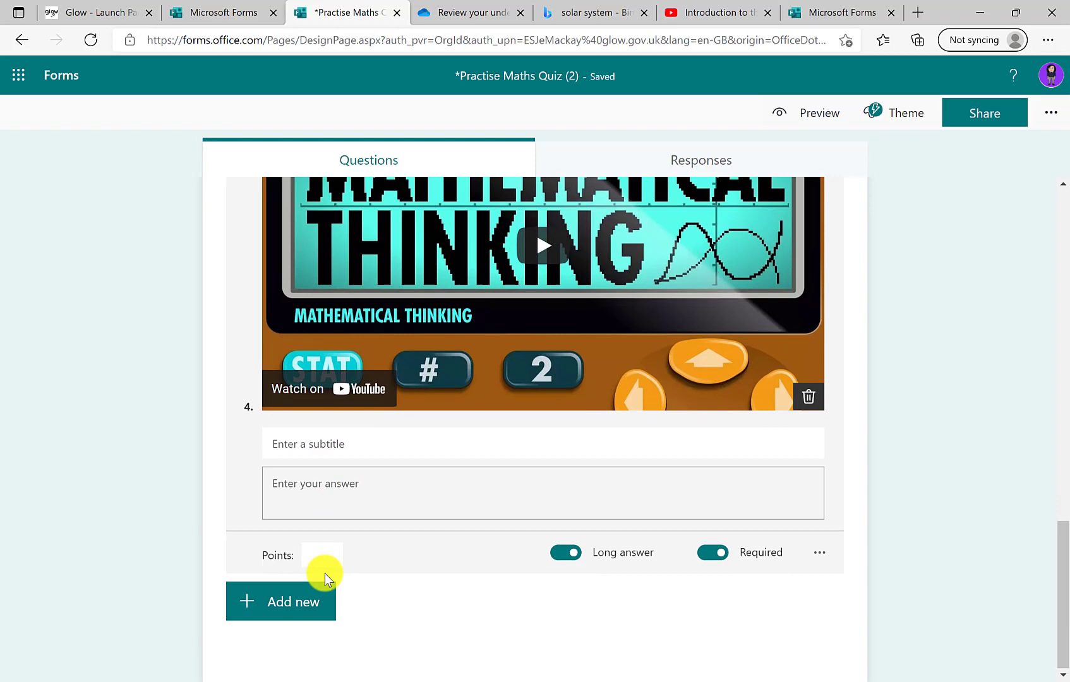
left_click(293, 602)
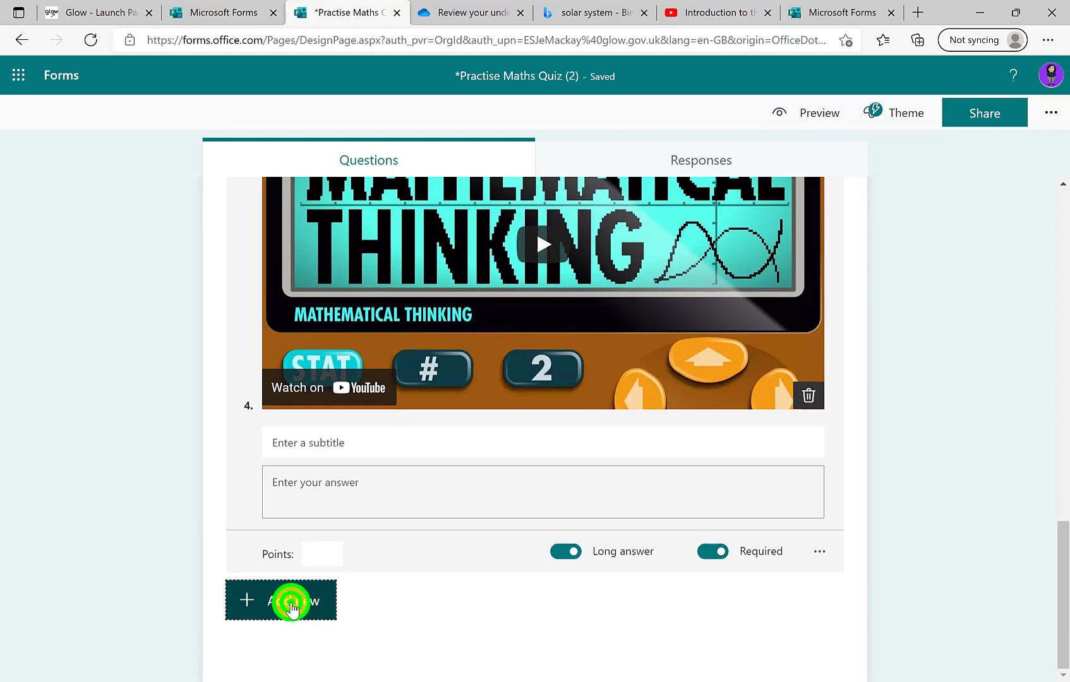
left_click(342, 604)
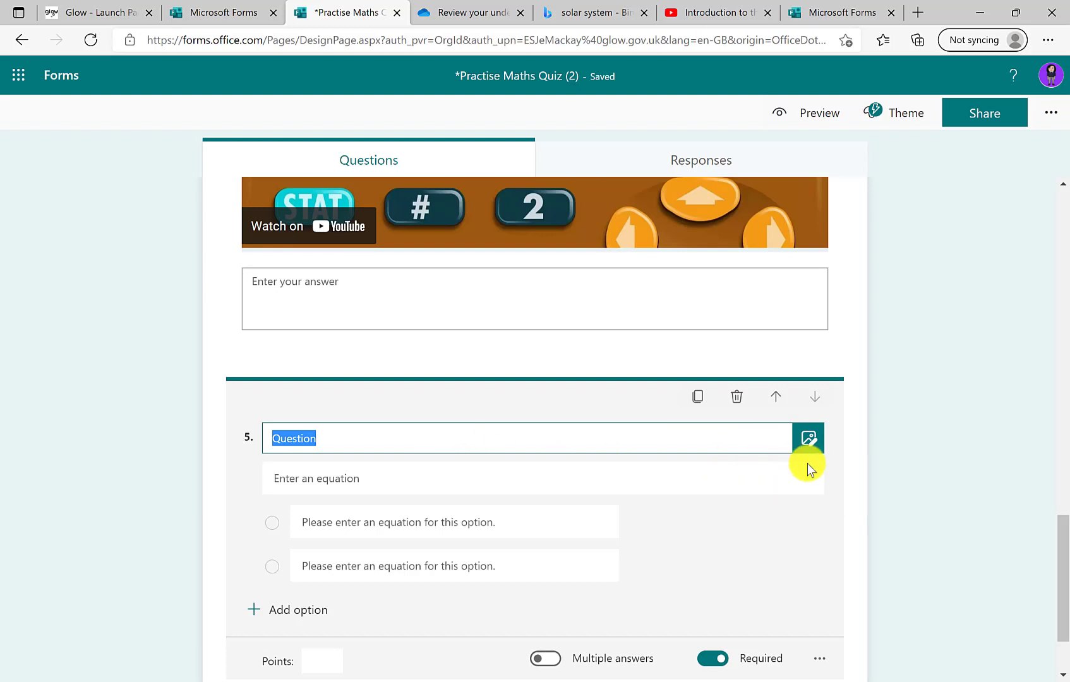
Enter the equation 16 + x = 20 in question 5 and title the question "Solve this equation"
left_click(639, 477)
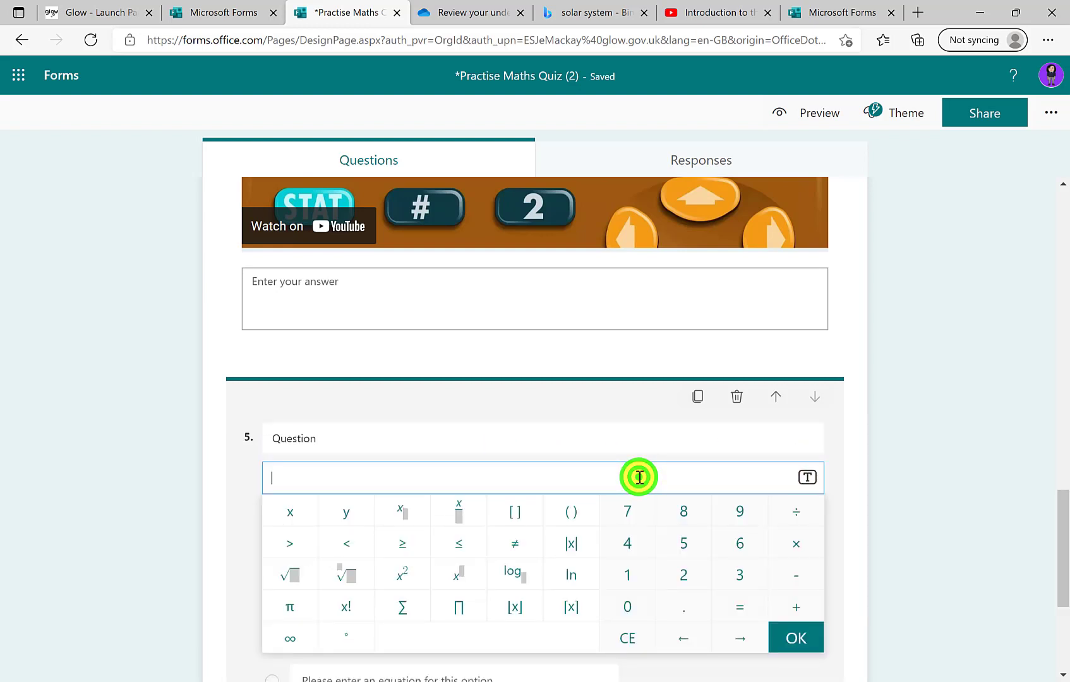
type("16+x=20")
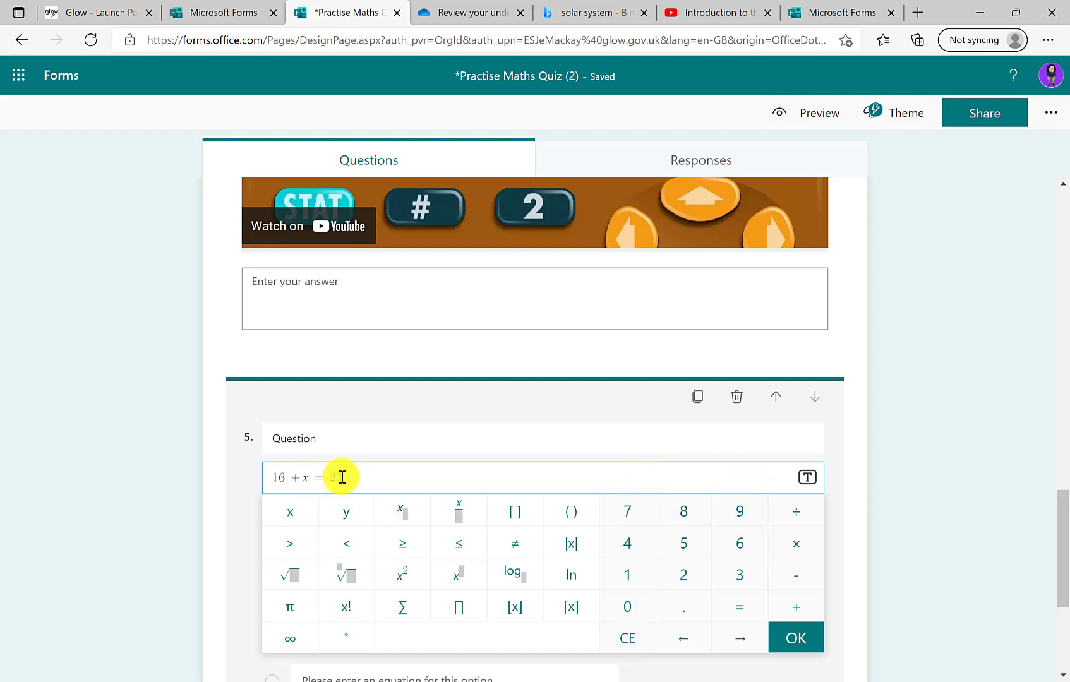
left_click(790, 639)
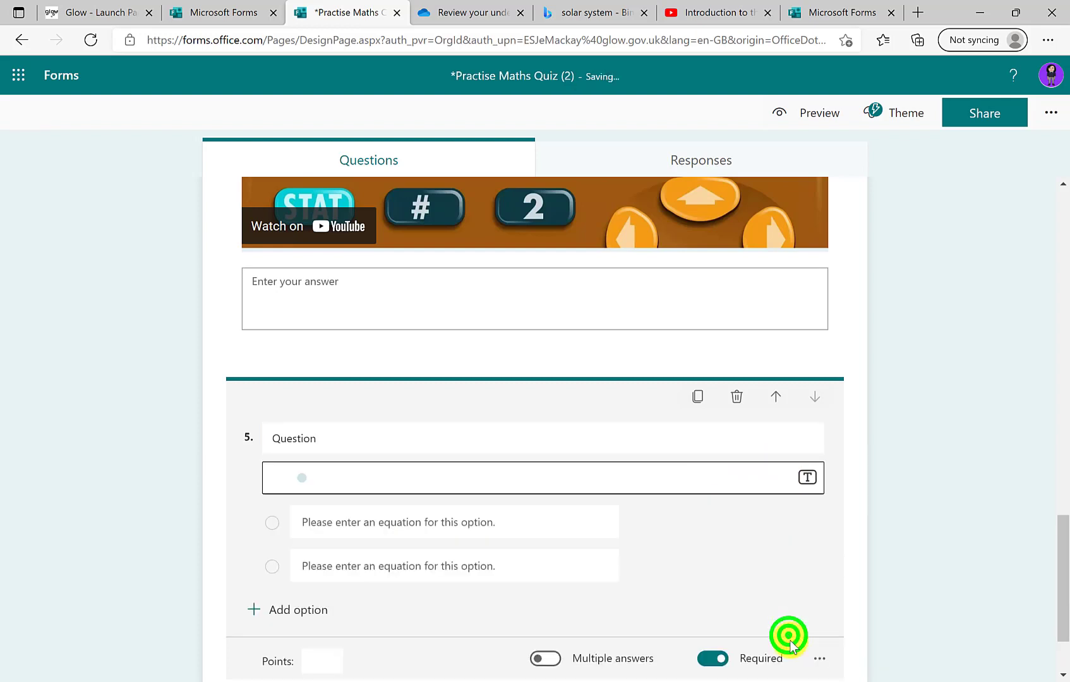
left_click(398, 444)
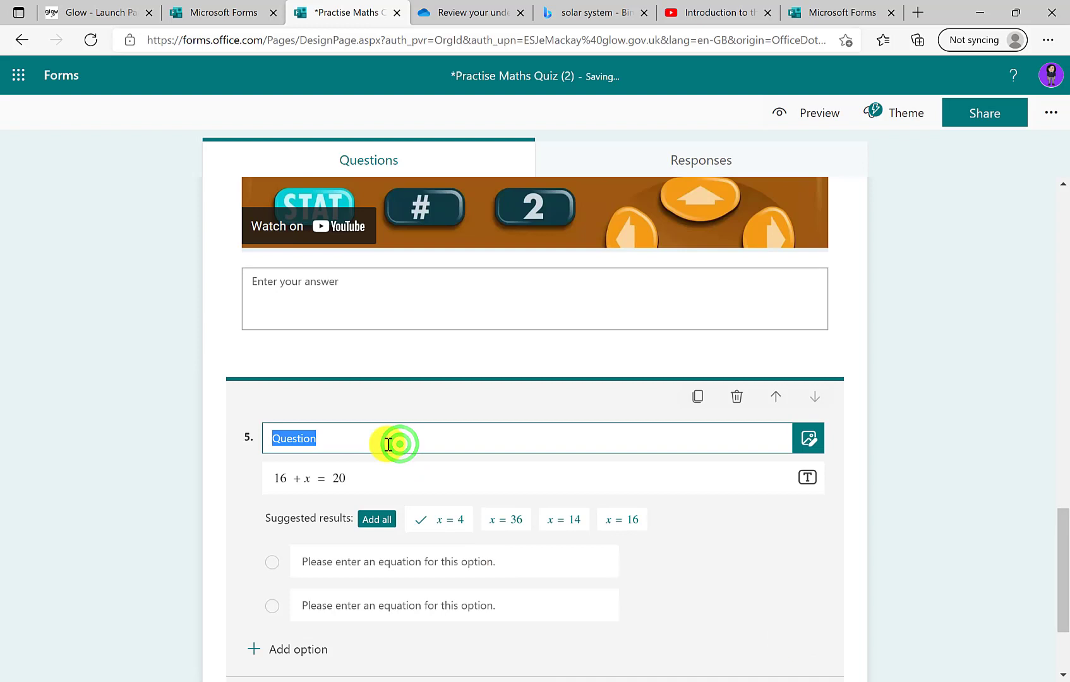
type("Solve this equation")
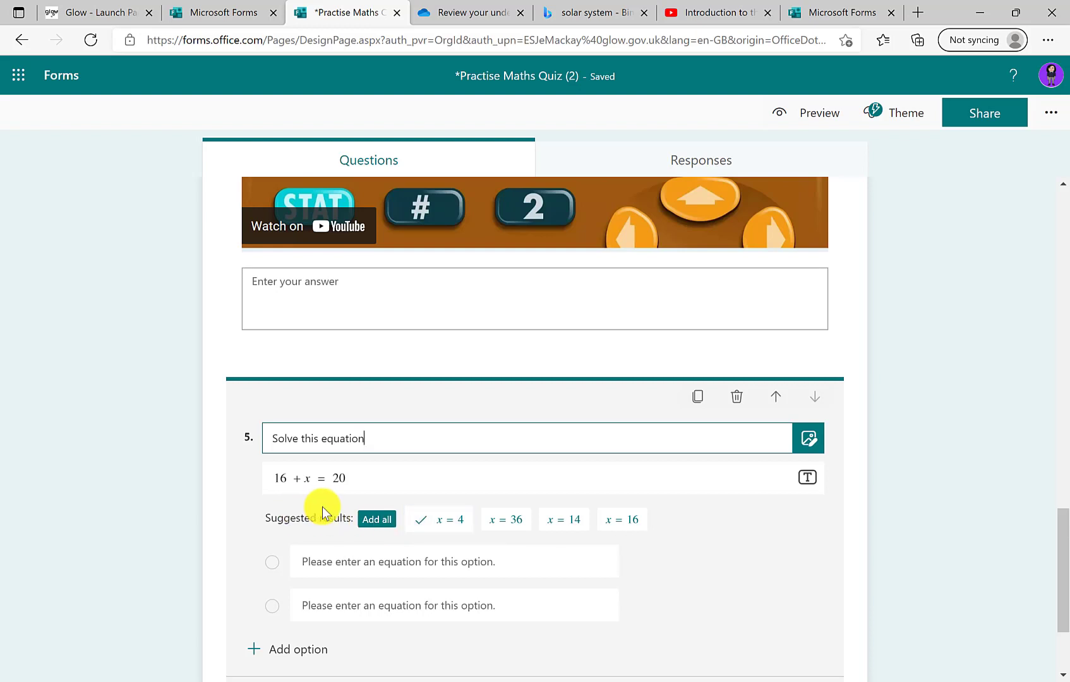
Add all the suggested results as answer options for question 5 and open the respondent message for x = 4
left_click(377, 519)
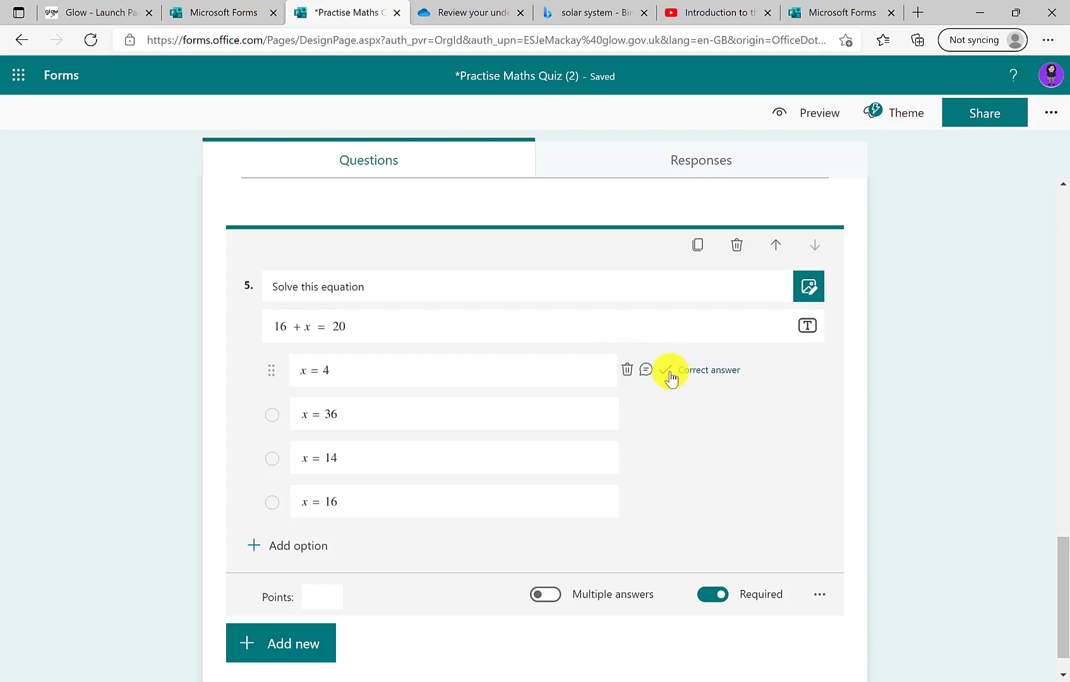
left_click(647, 369)
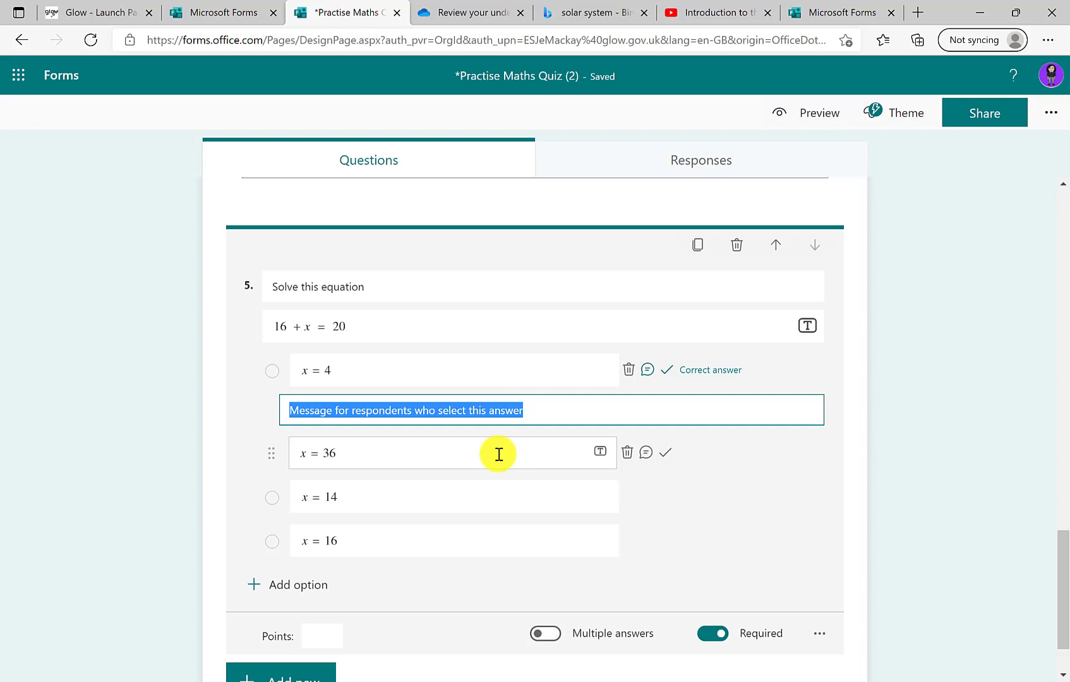
scroll(650, 569, "down", 1)
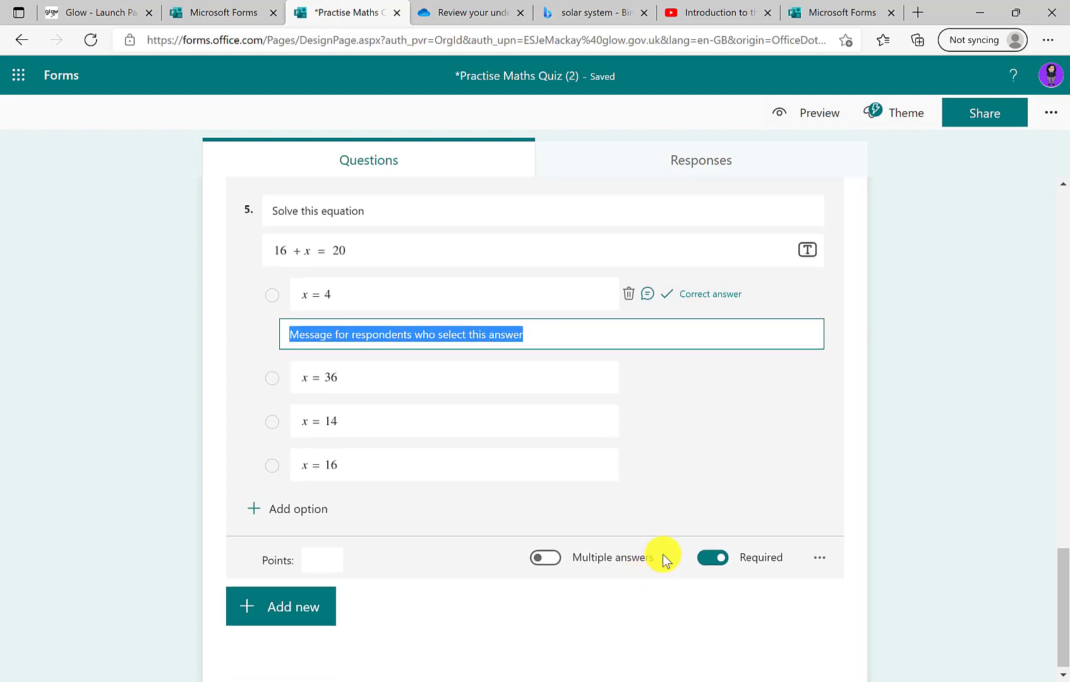
left_click(279, 603)
left_click(401, 600)
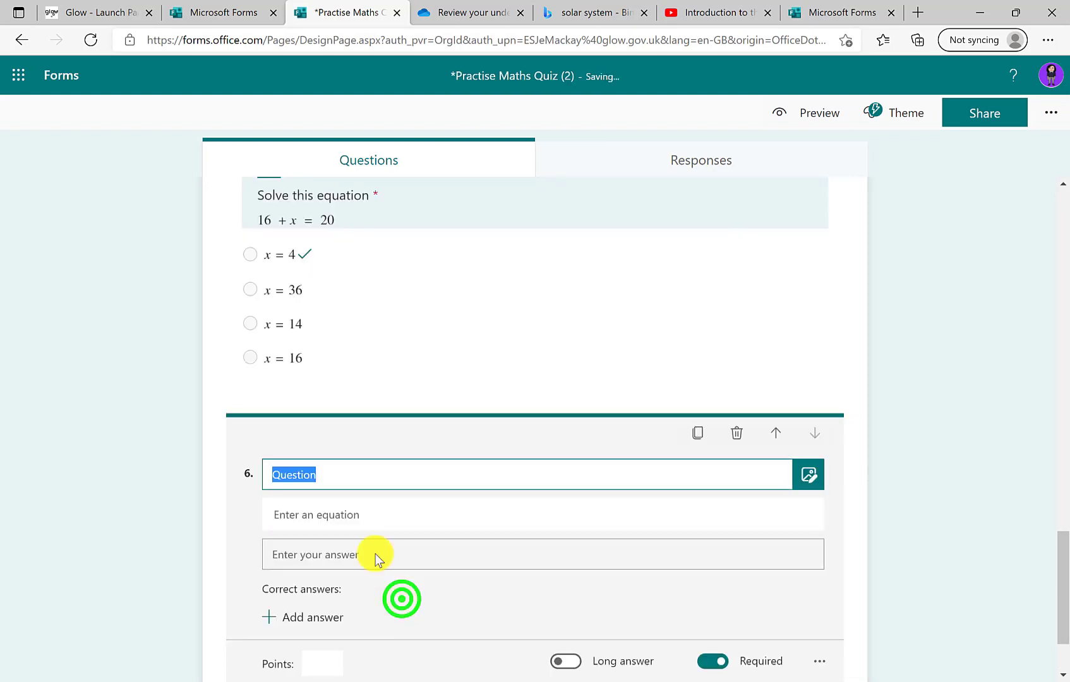
left_click(738, 433)
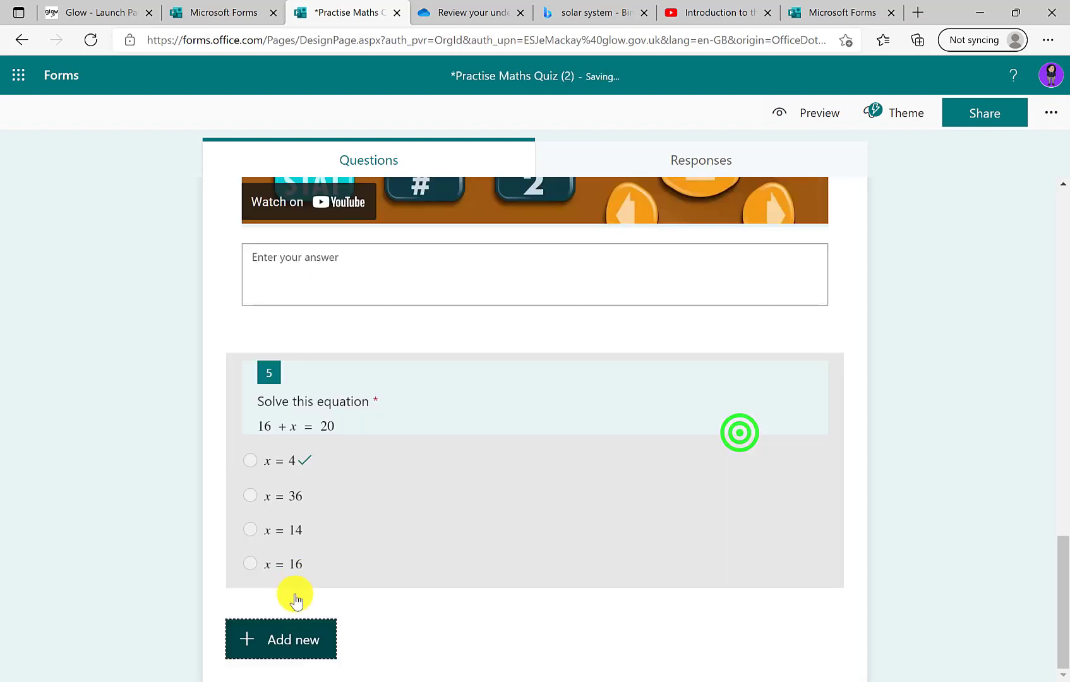
Add a new Choice question after the "Solve this equation" question, with its Maths option turned on
left_click(255, 641)
left_click(324, 632)
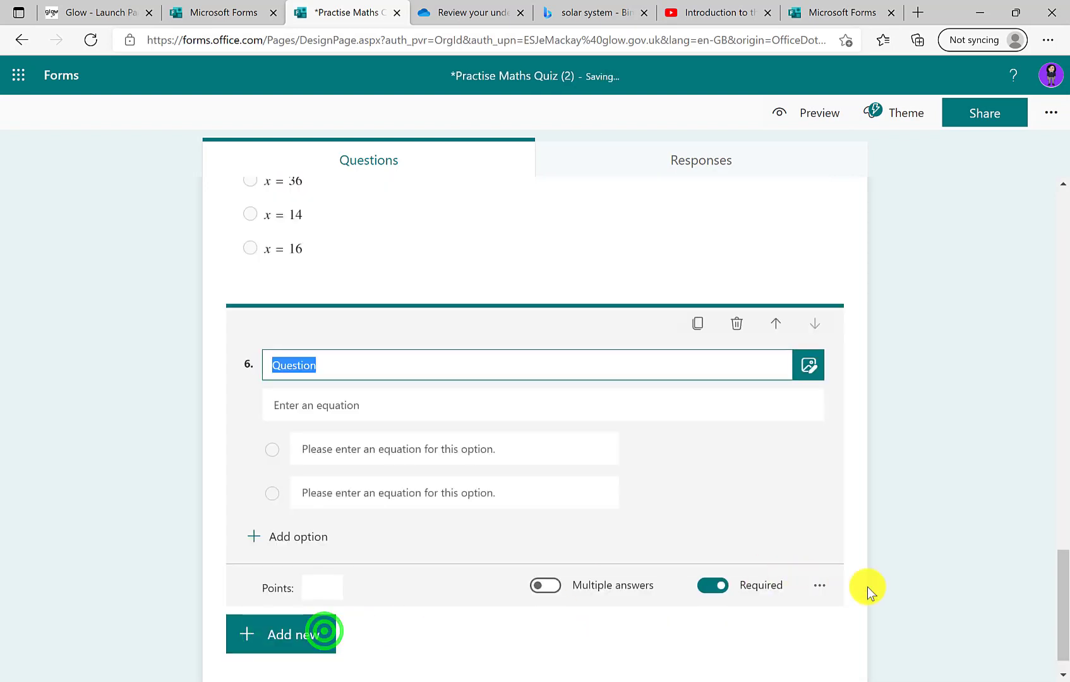
left_click(819, 586)
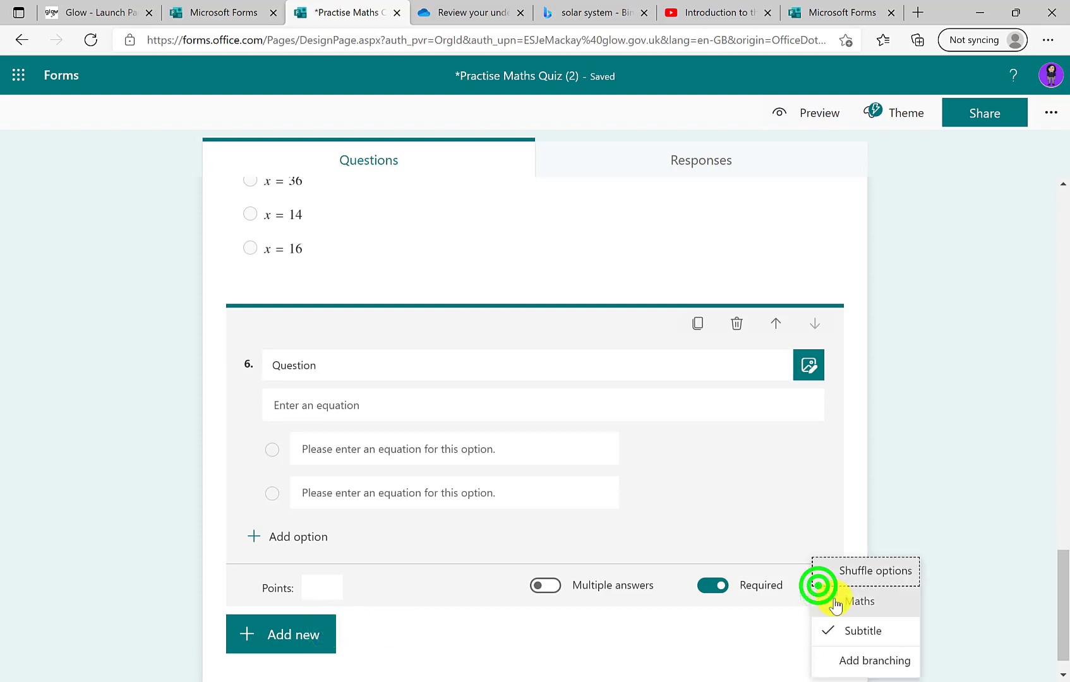
left_click(858, 602)
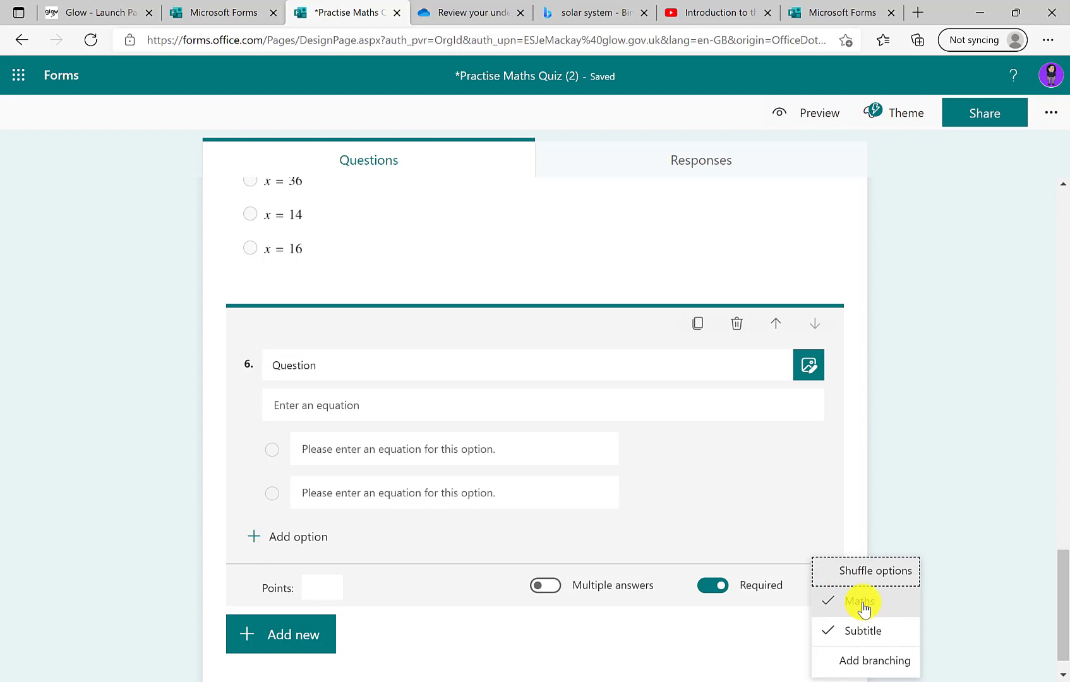
left_click(891, 671)
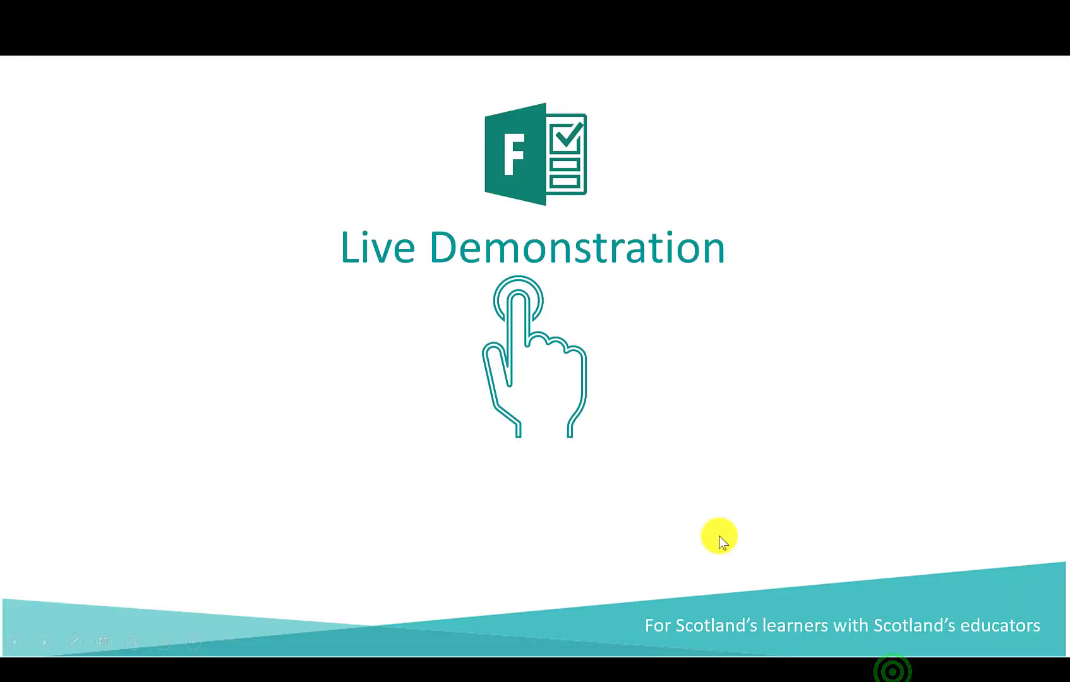
left_click(719, 536)
left_click(719, 536)
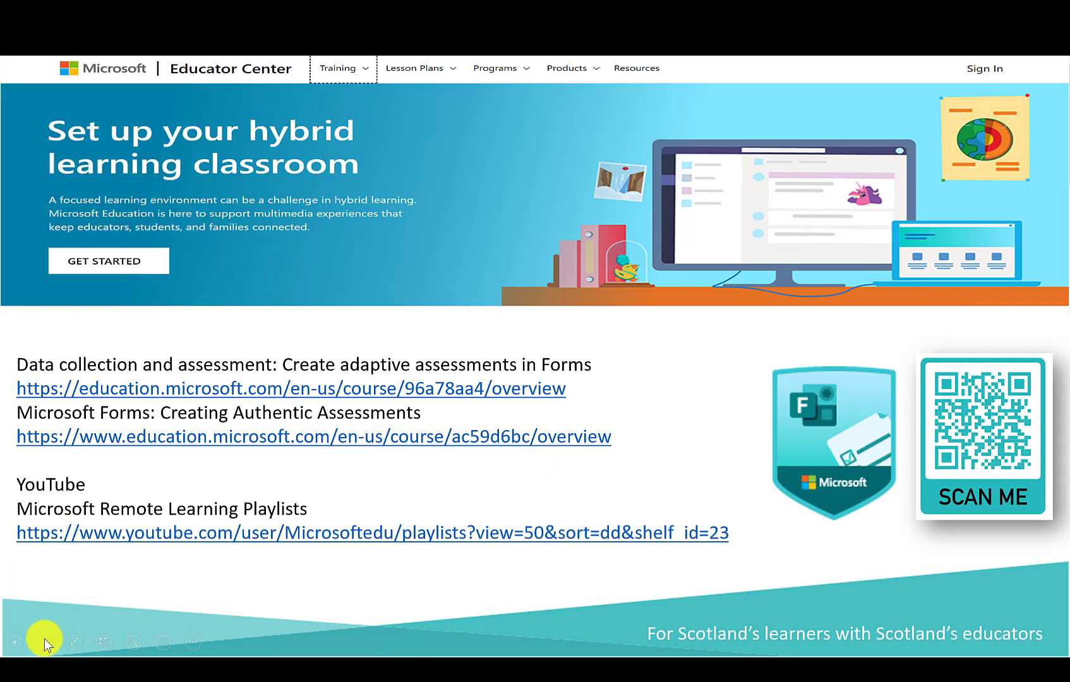
left_click(44, 642)
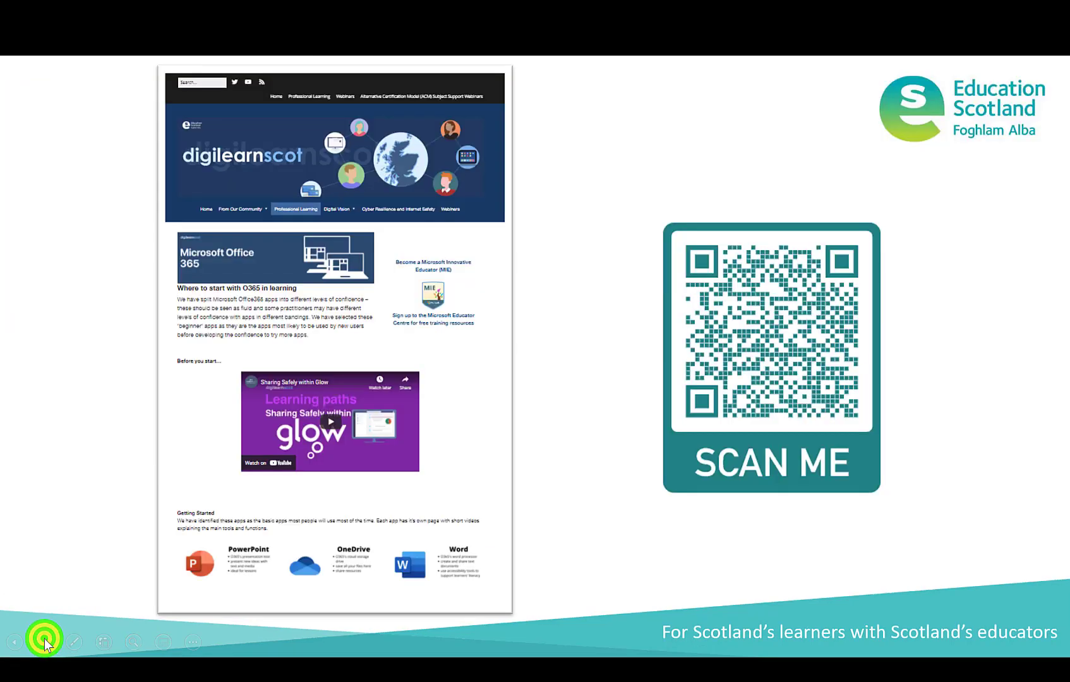